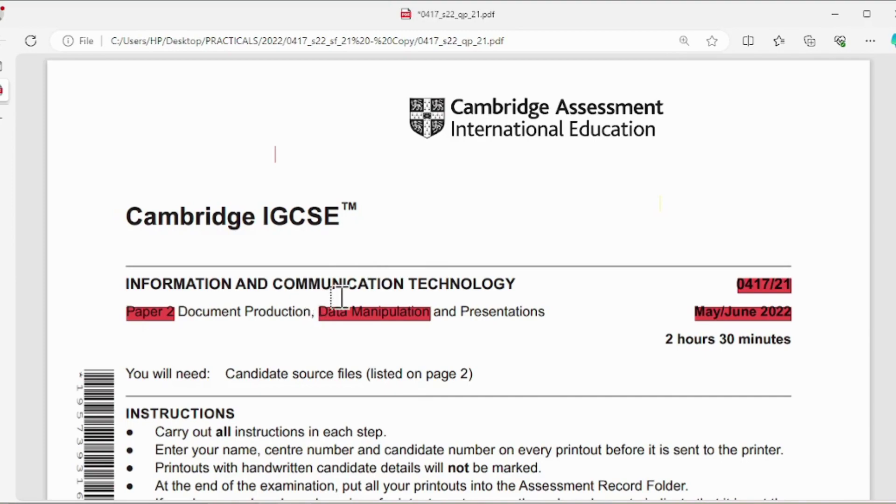
# - Find page 6 of the question paper and highlight the heading "Task 3 – Database"
pyautogui.scroll(-15, 485, 309)
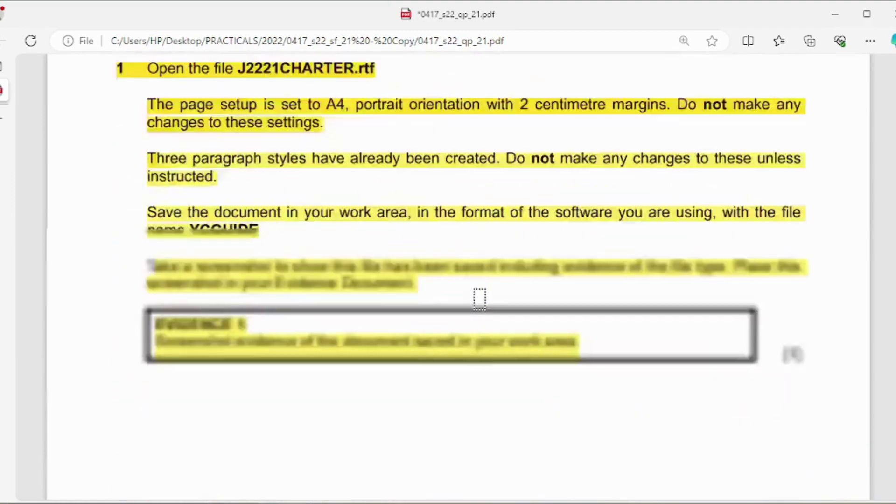
pyautogui.scroll(-20, 480, 299)
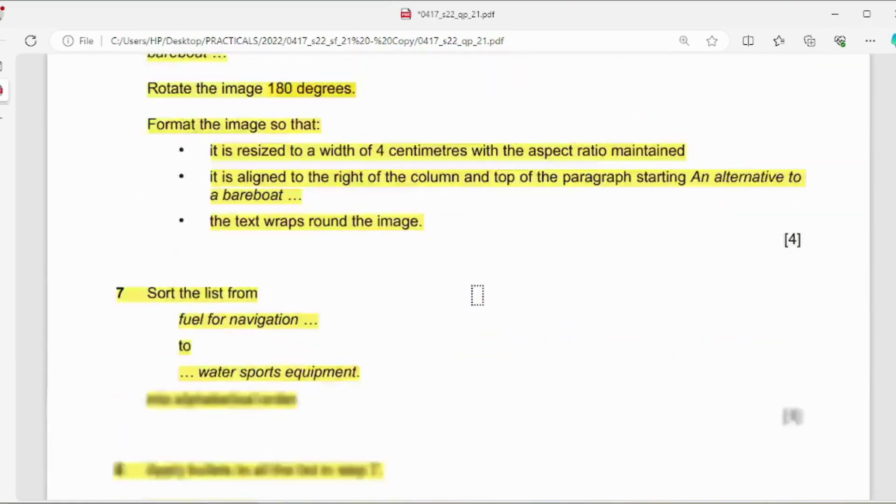
pyautogui.scroll(-20, 476, 294)
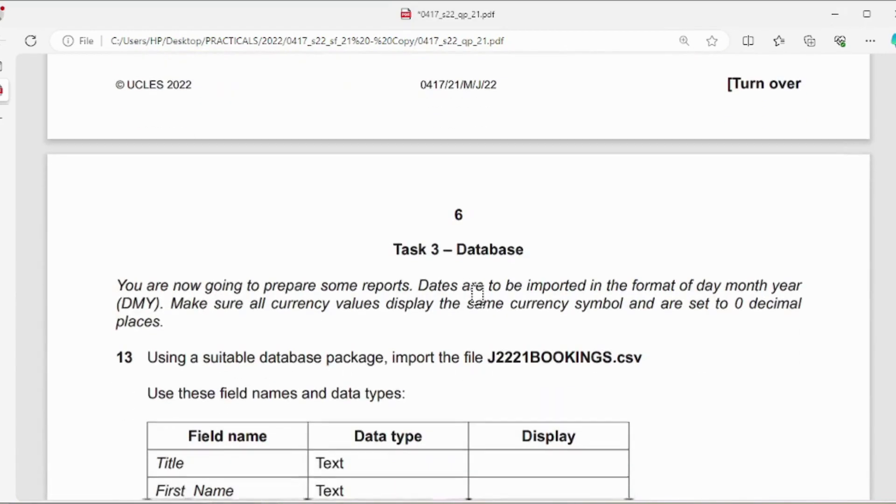
pyautogui.moveTo(379, 248); pyautogui.dragTo(526, 249)
# - Highlight the introductory paragraph of Task 3 and the question 13 instruction to import J2221BOOKINGS.csv
pyautogui.scroll(-2, 275, 311)
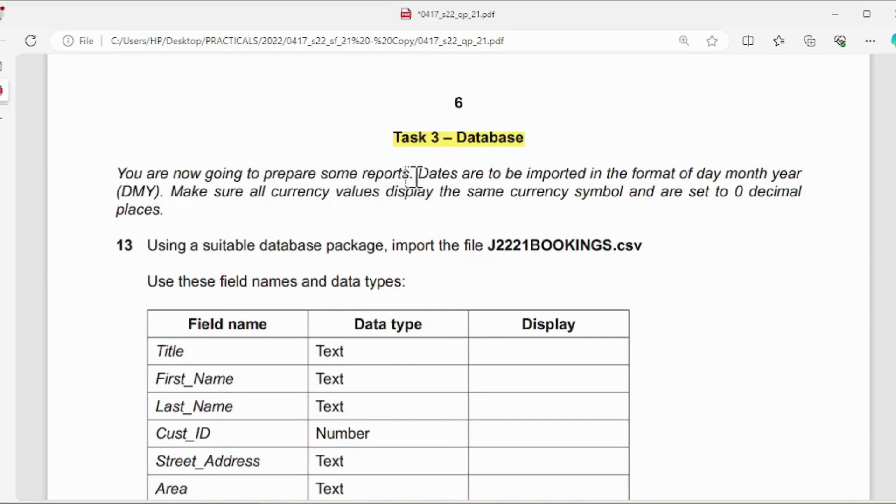
pyautogui.moveTo(115, 173); pyautogui.dragTo(804, 177)
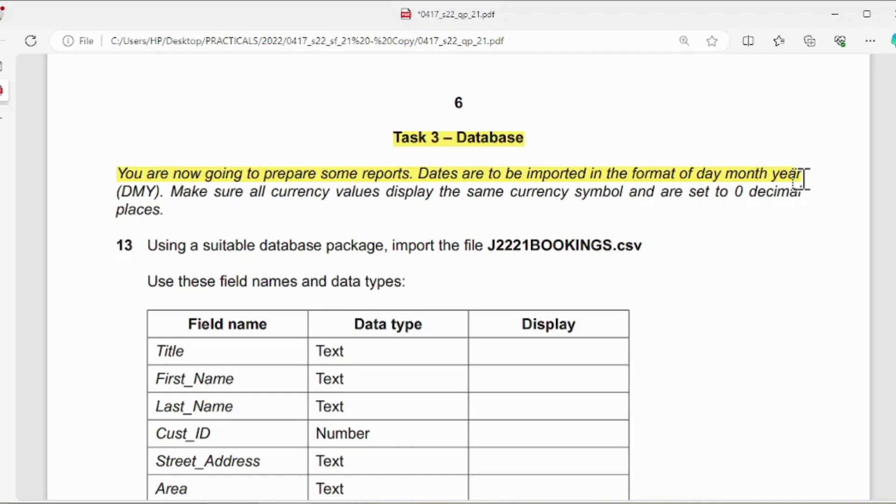
pyautogui.moveTo(801, 179); pyautogui.dragTo(160, 206)
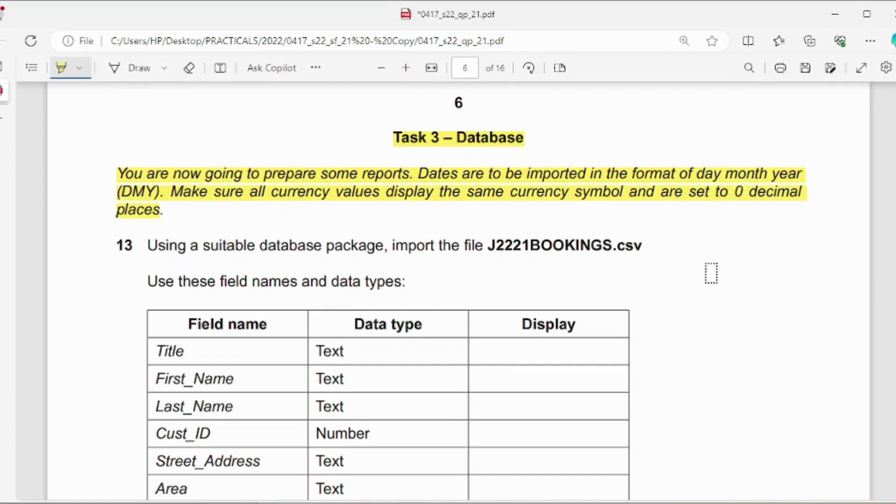
pyautogui.scroll(-2, 711, 272)
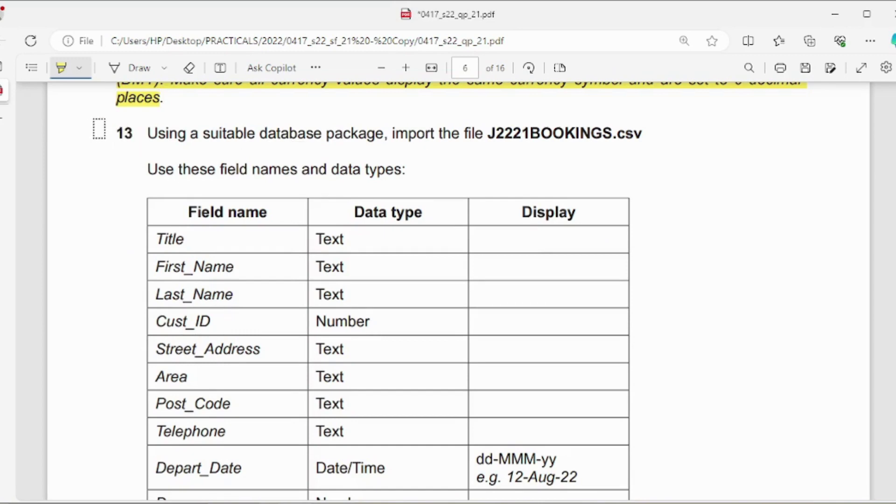
pyautogui.moveTo(103, 131); pyautogui.dragTo(642, 133)
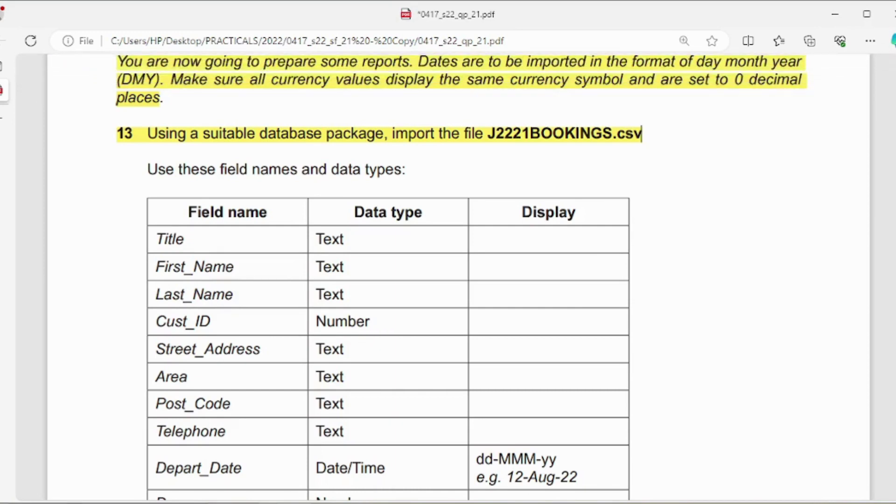
# - Switch to Access and create a blank desktop database named 2022P21summer
pyautogui.press('super')
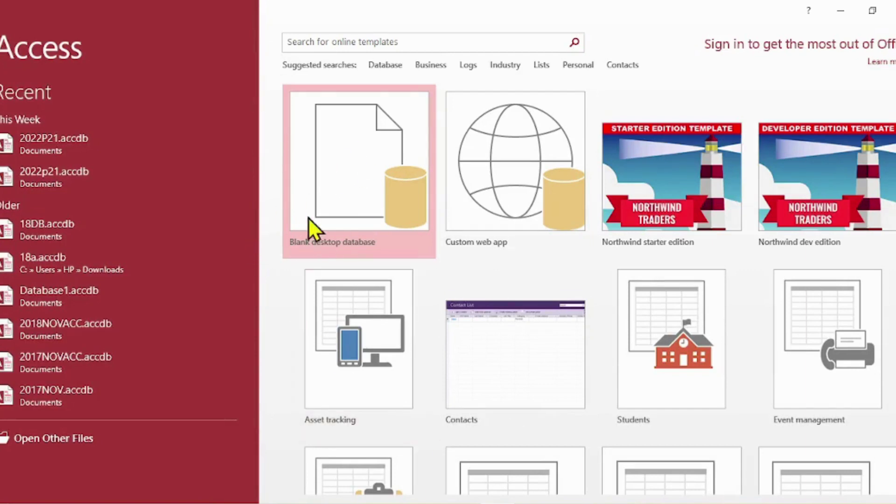
pyautogui.click(346, 166)
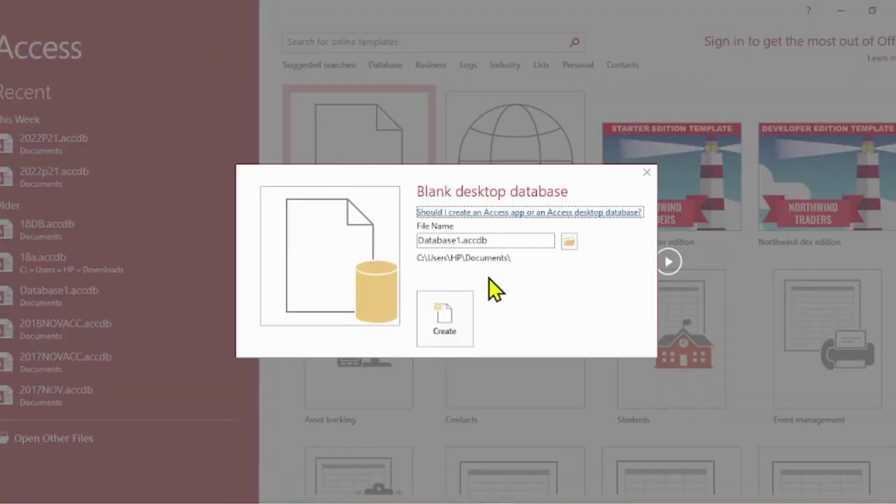
pyautogui.doubleClick(488, 241)
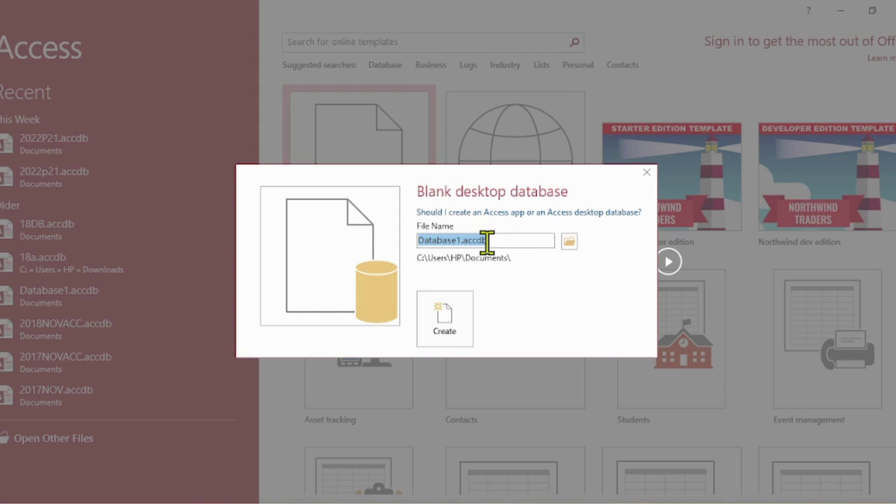
pyautogui.write('2022P21summer')
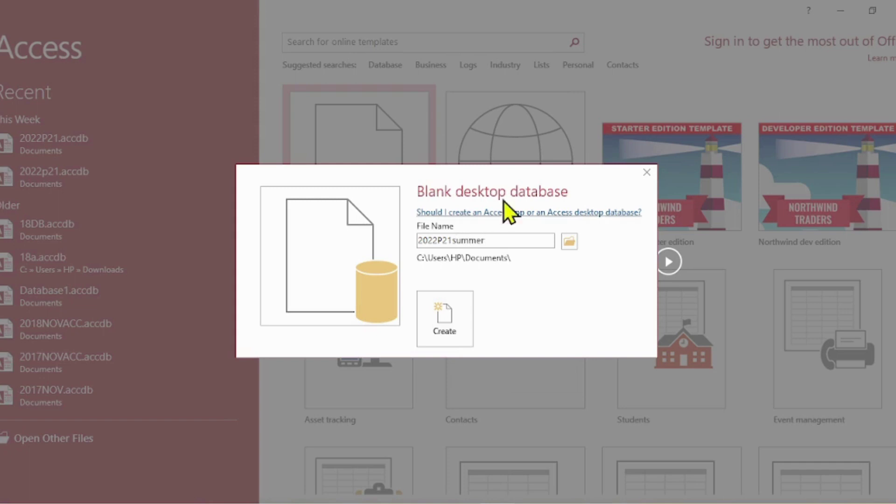
pyautogui.click(455, 307)
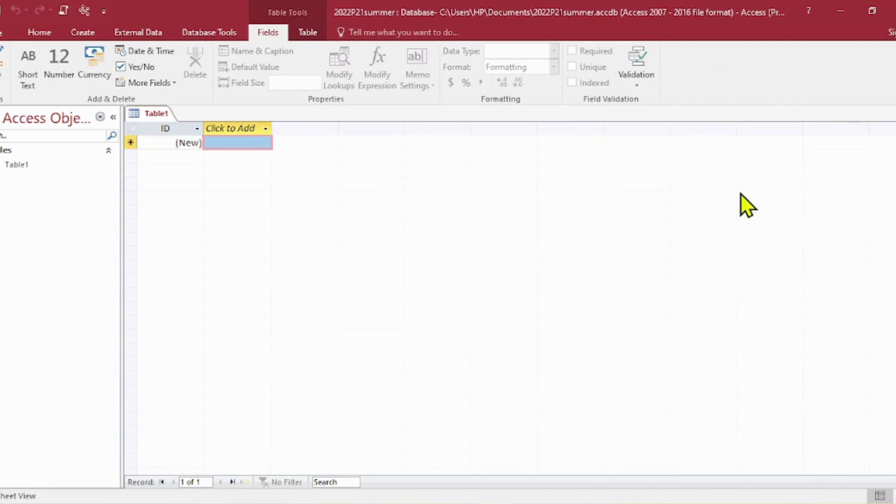
# - Start importing a text file into the current database and browse for its source file
pyautogui.click(322, 500)
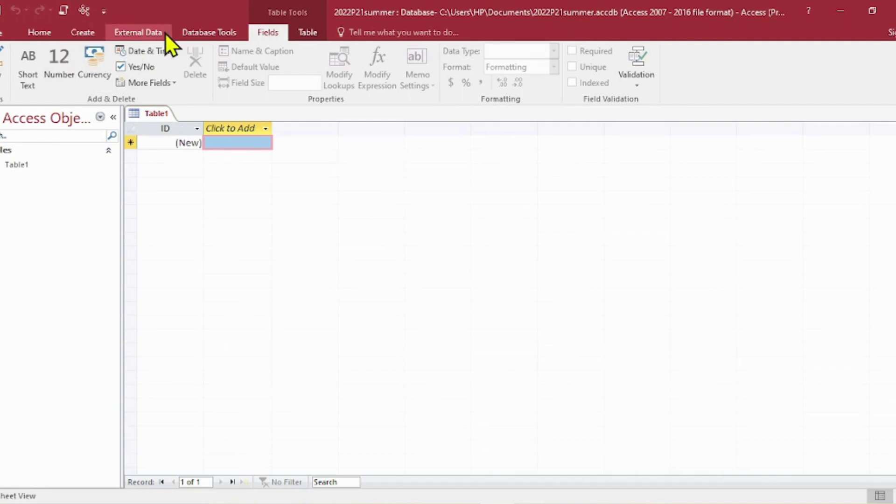
pyautogui.click(148, 32)
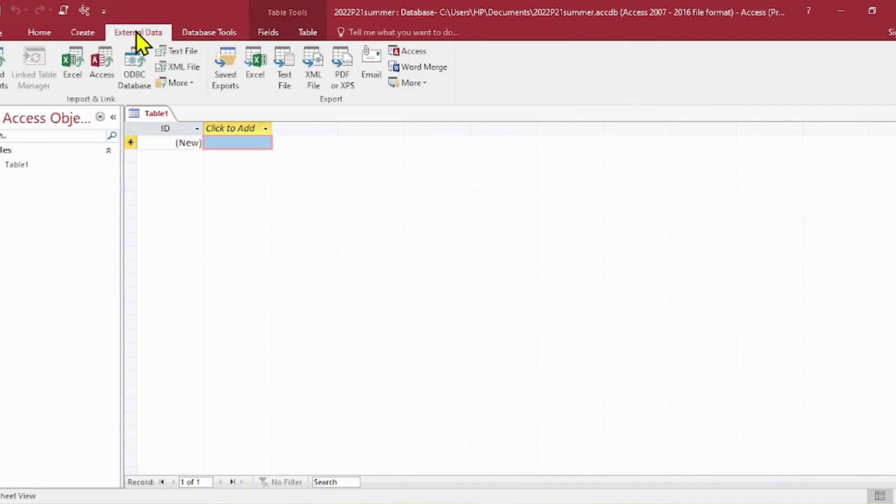
pyautogui.click(180, 51)
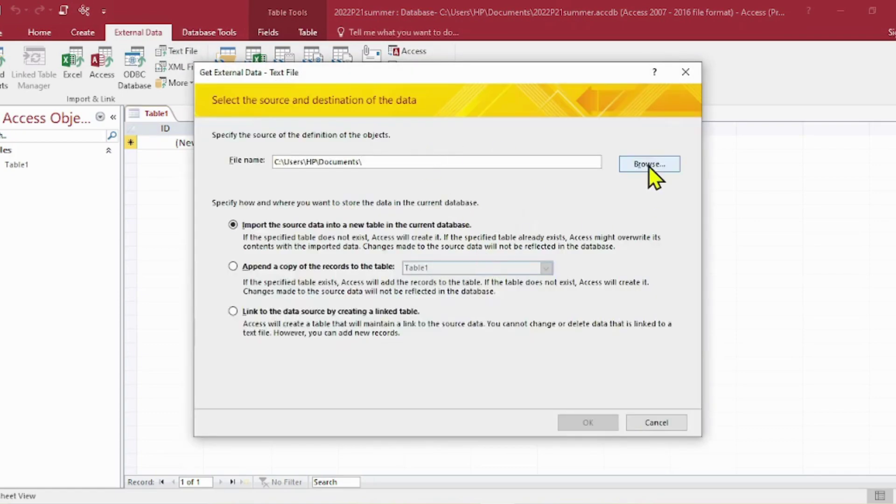
pyautogui.click(648, 166)
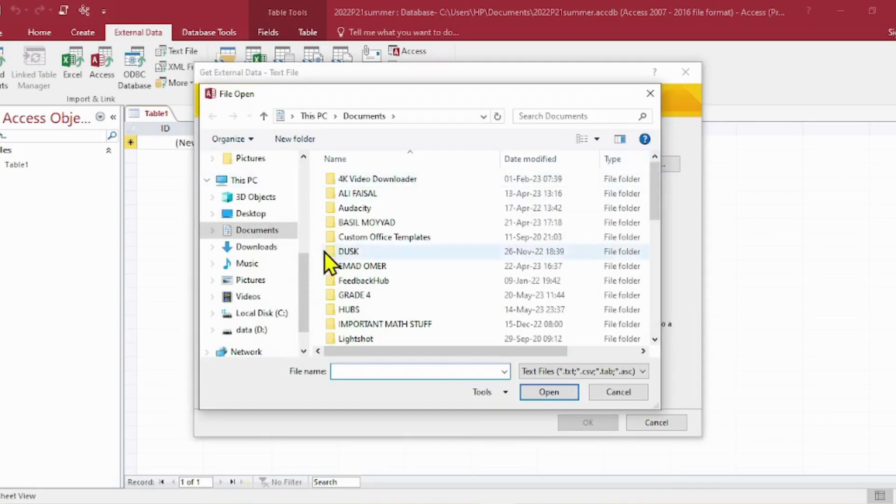
# - Choose J2221BOOKINGS.csv from the folder "0417_s22_sf_21 - Copy" for import into a new table, and allow the import wizard to open
pyautogui.click(326, 253)
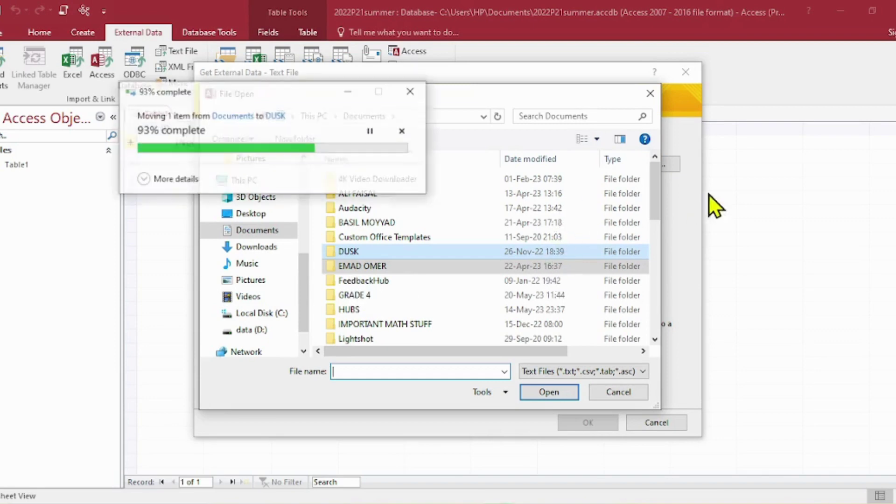
pyautogui.moveTo(654, 194); pyautogui.dragTo(671, 311)
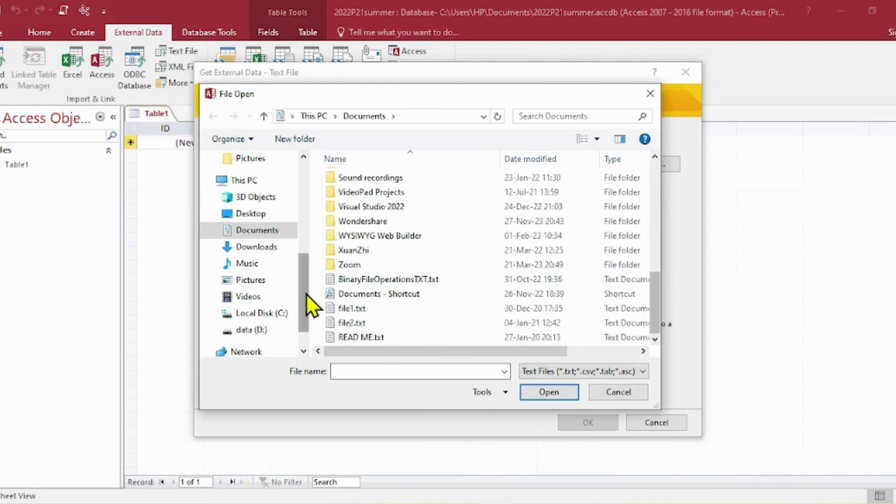
pyautogui.moveTo(306, 295); pyautogui.dragTo(304, 203)
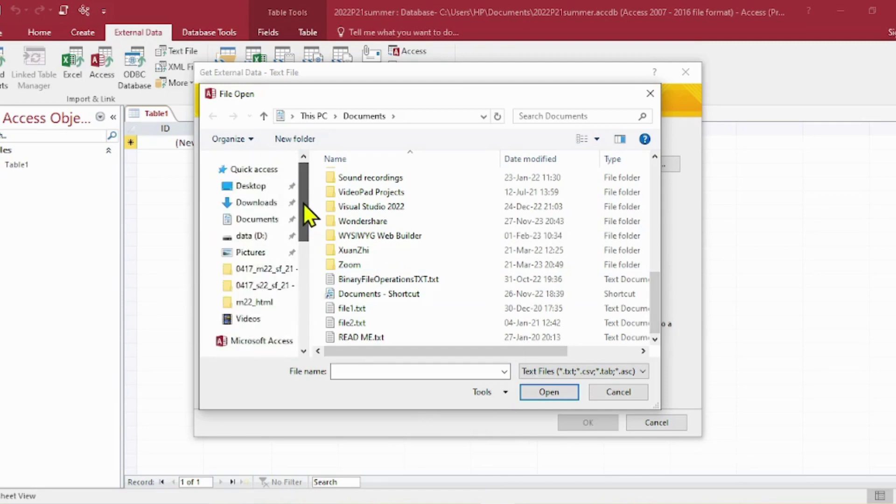
pyautogui.click(275, 270)
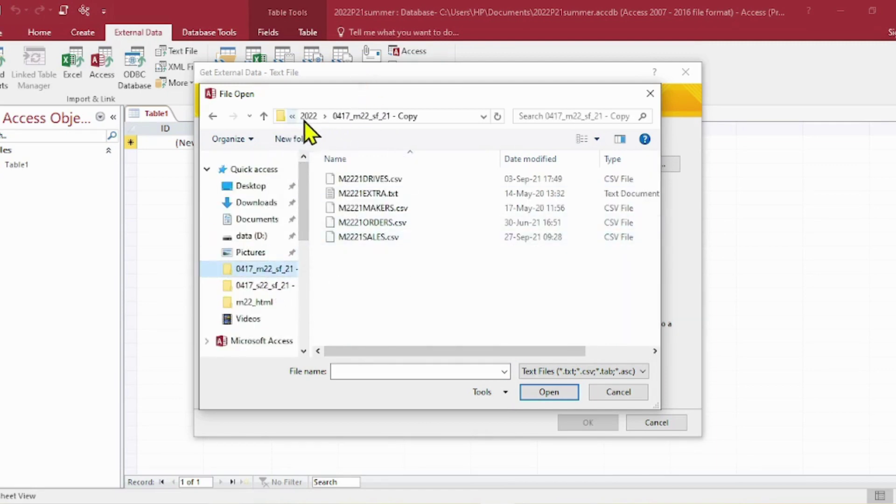
pyautogui.click(279, 285)
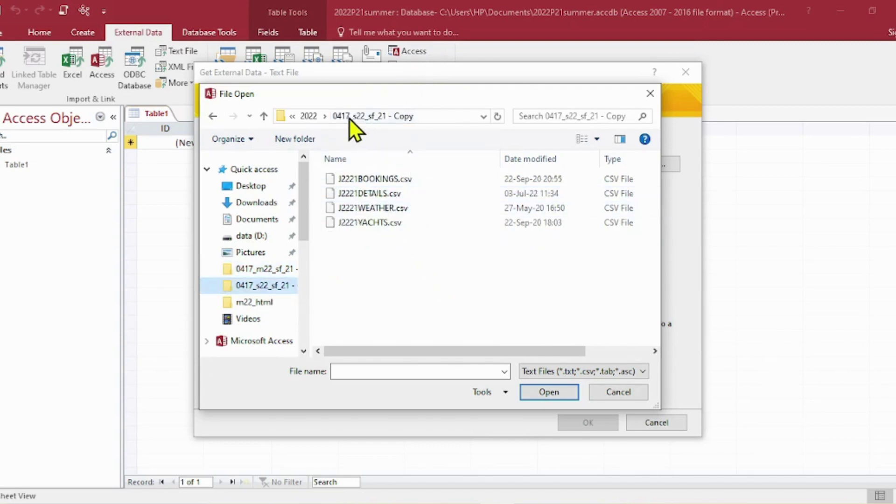
pyautogui.click(384, 180)
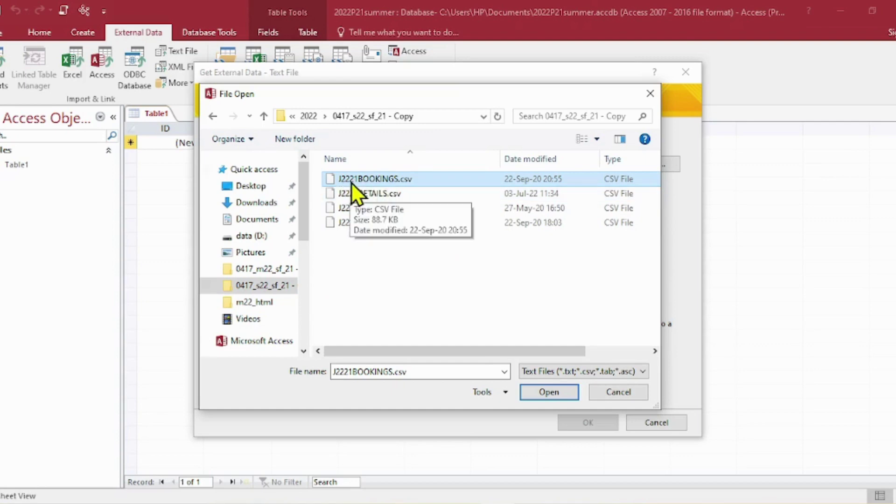
pyautogui.click(548, 394)
pyautogui.click(595, 424)
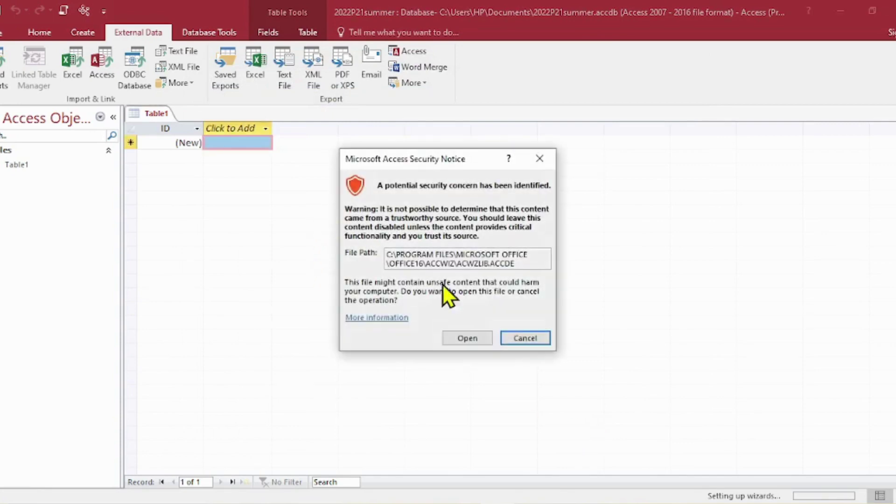
pyautogui.click(476, 344)
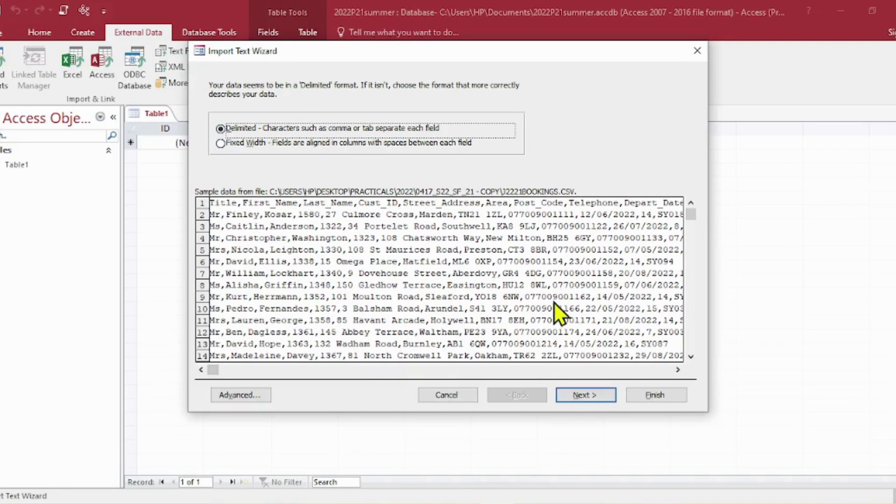
# - Accept the delimited format, mark the first row as containing field names, and open the advanced import specification
pyautogui.click(592, 393)
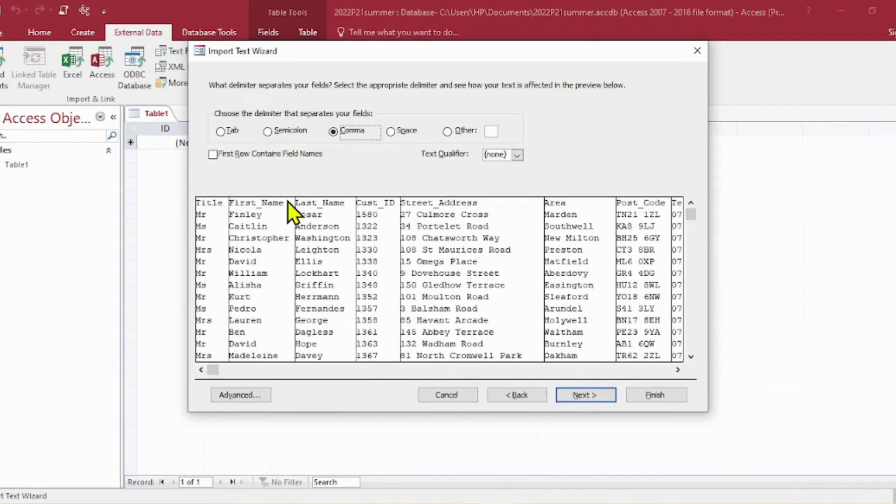
pyautogui.click(214, 157)
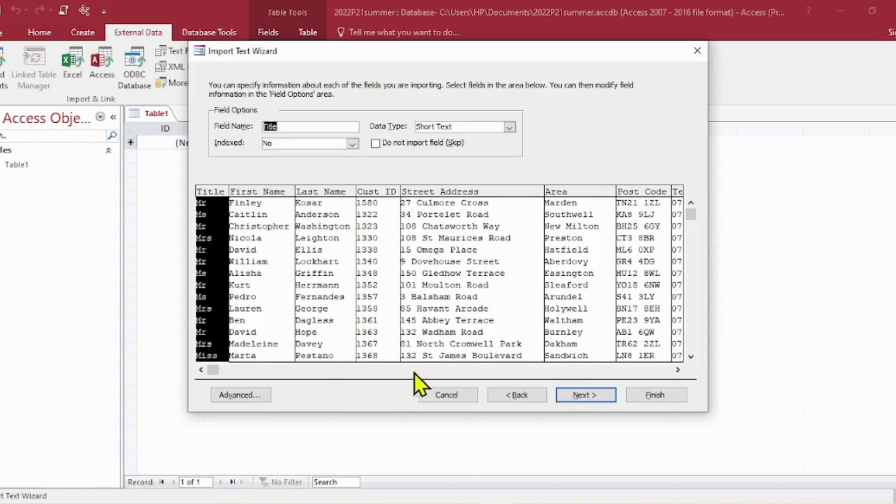
pyautogui.click(249, 393)
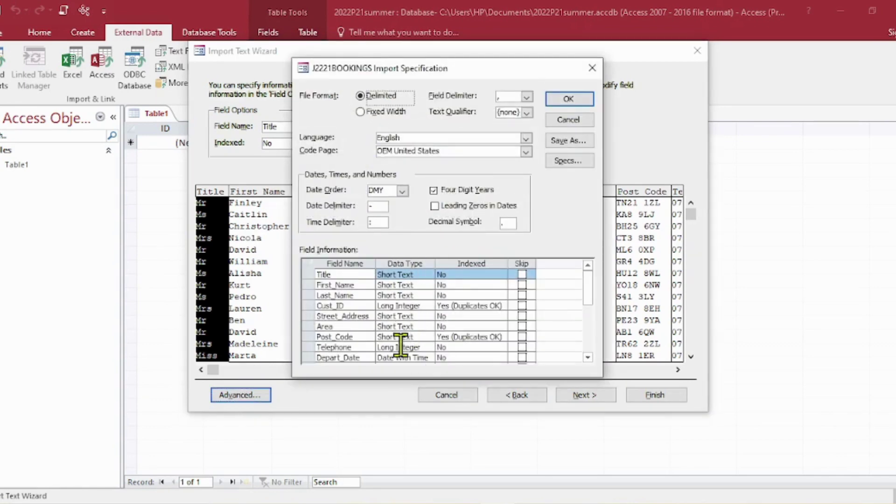
# - Switch to the question paper, highlight "Use these field names and data types:" and review the field table below it
pyautogui.hotkey('alt', 'Tab')
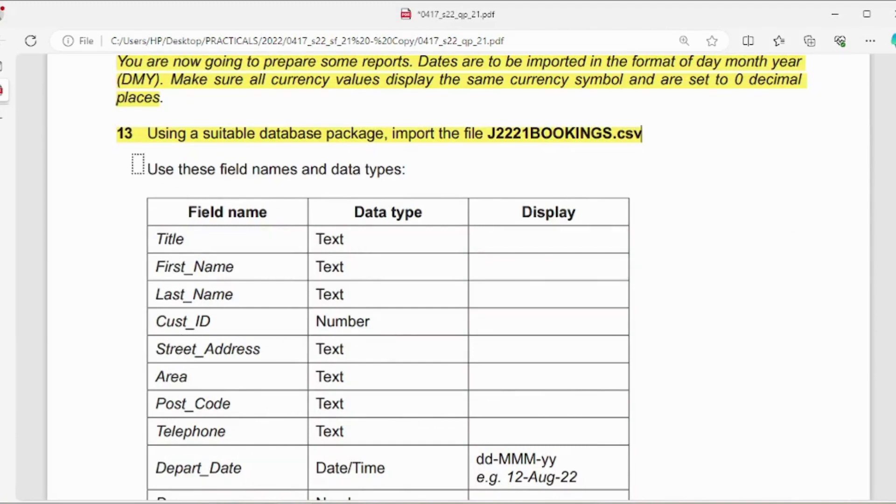
pyautogui.moveTo(139, 168); pyautogui.dragTo(406, 169)
pyautogui.scroll(-2, 735, 229)
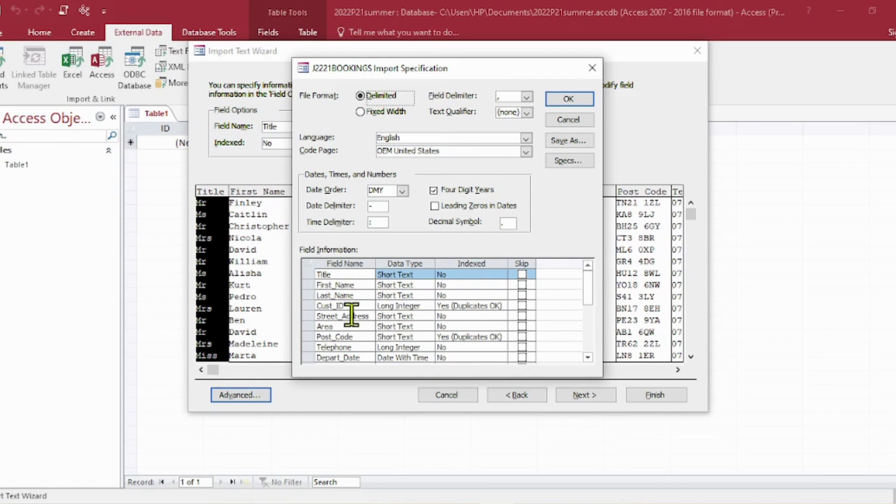
# - In the Access import specification, set the Cust_ID data type to Integer and check the field table in the question paper
pyautogui.click(396, 305)
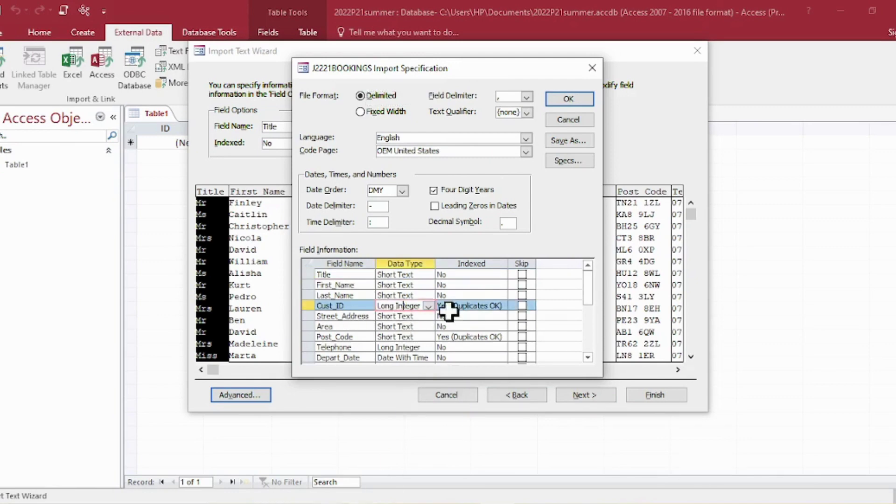
pyautogui.click(428, 306)
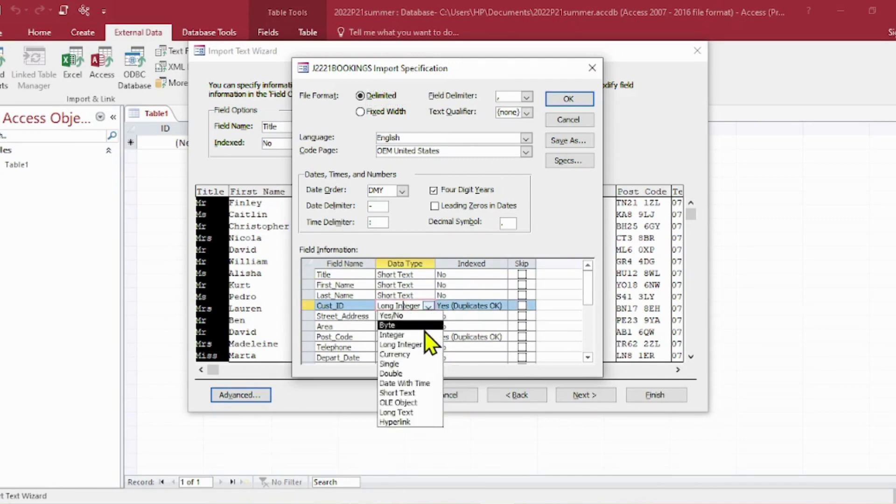
pyautogui.click(424, 332)
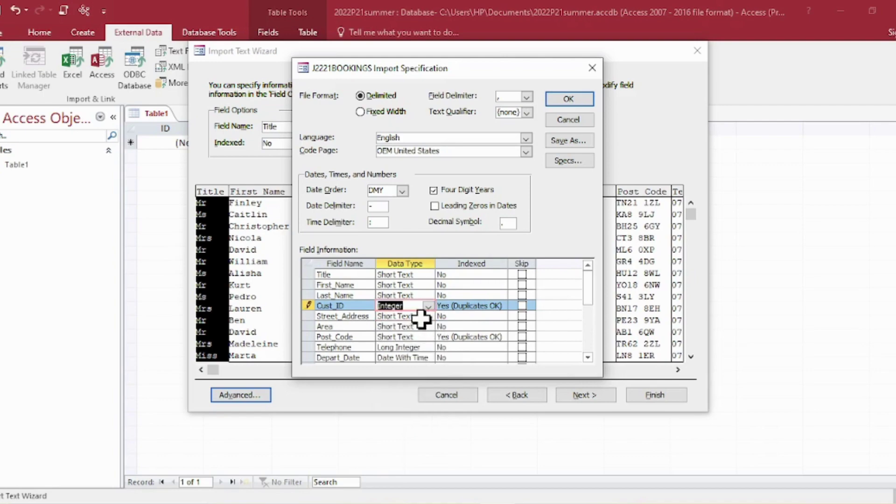
pyautogui.click(414, 315)
pyautogui.hotkey('alt', 'Tab')
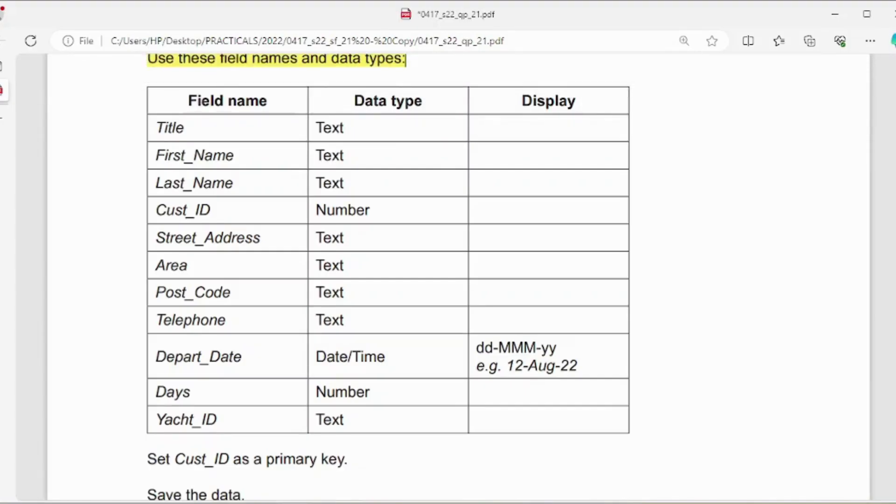
pyautogui.hotkey('alt', 'Tab')
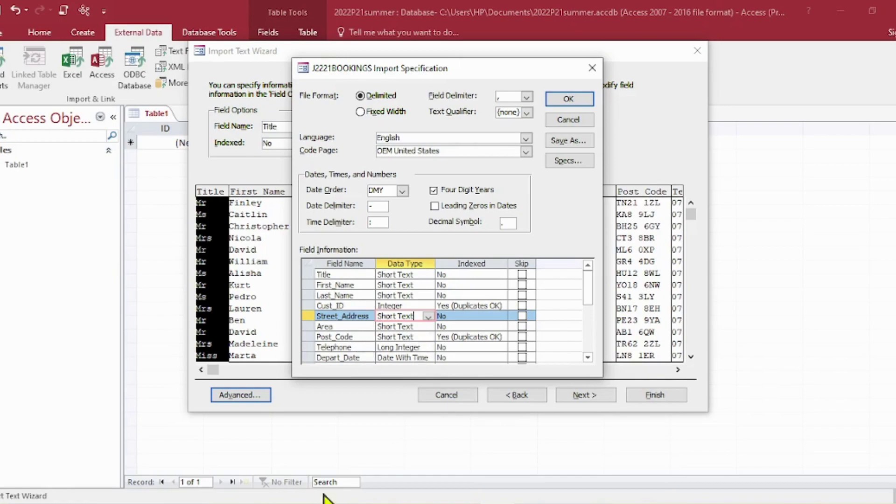
# - Check the Telephone field type in the question paper and set its data type to Short Text in the Access import specification
pyautogui.hotkey('alt', 'Tab')
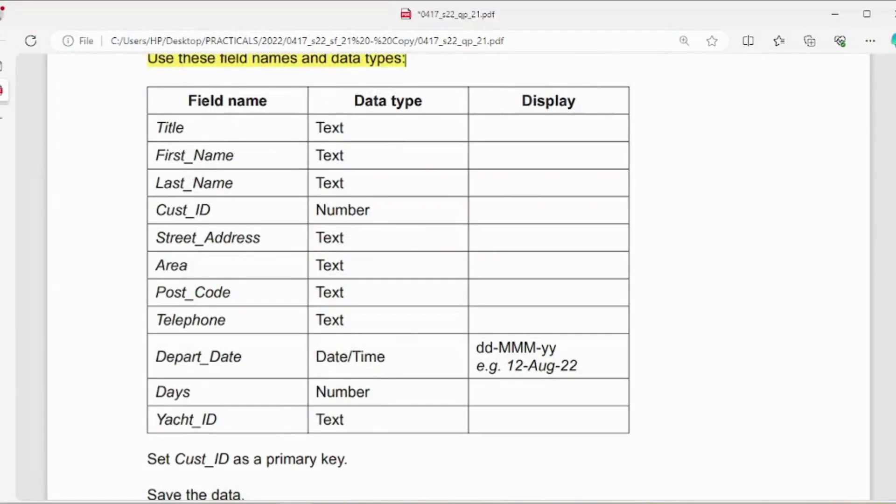
pyautogui.hotkey('alt', 'Tab')
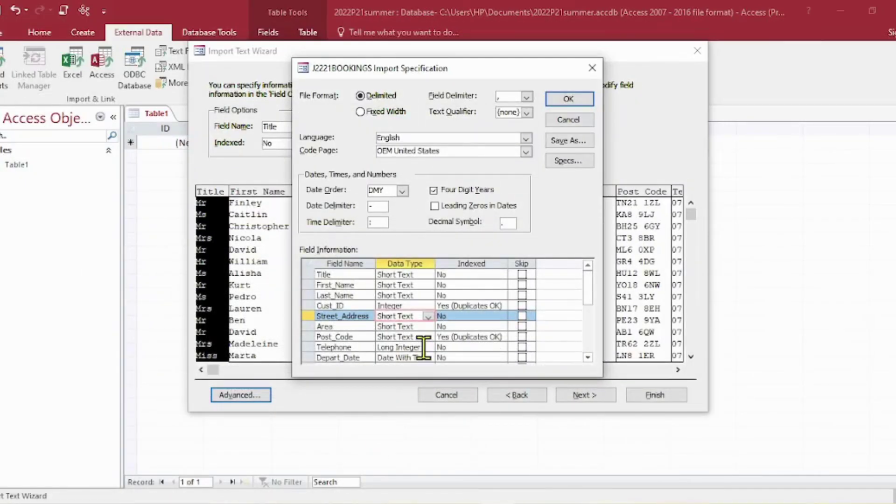
pyautogui.click(423, 347)
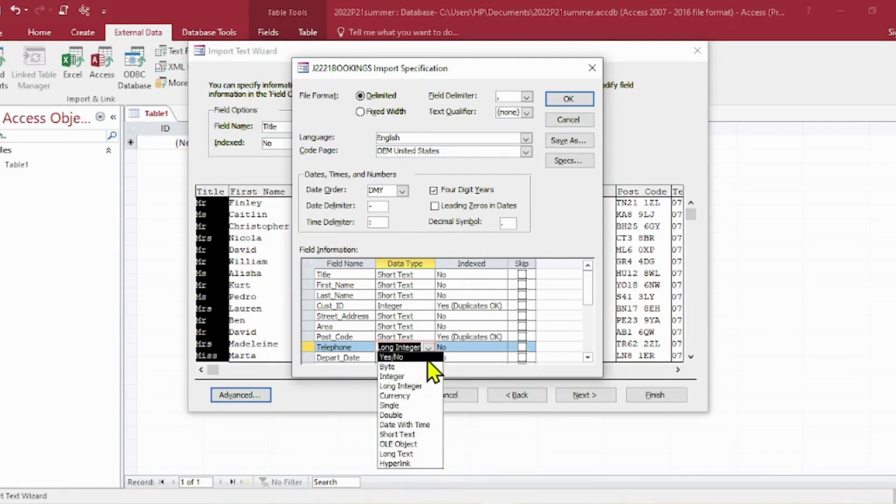
pyautogui.click(422, 434)
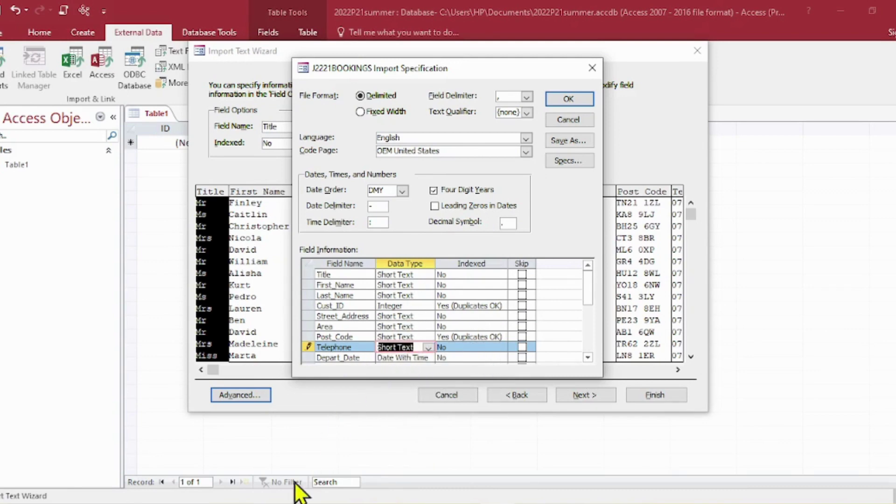
# - Check the question paper's field table again and review the data type options for Depart_Date in the Access import specification
pyautogui.hotkey('alt', 'Tab')
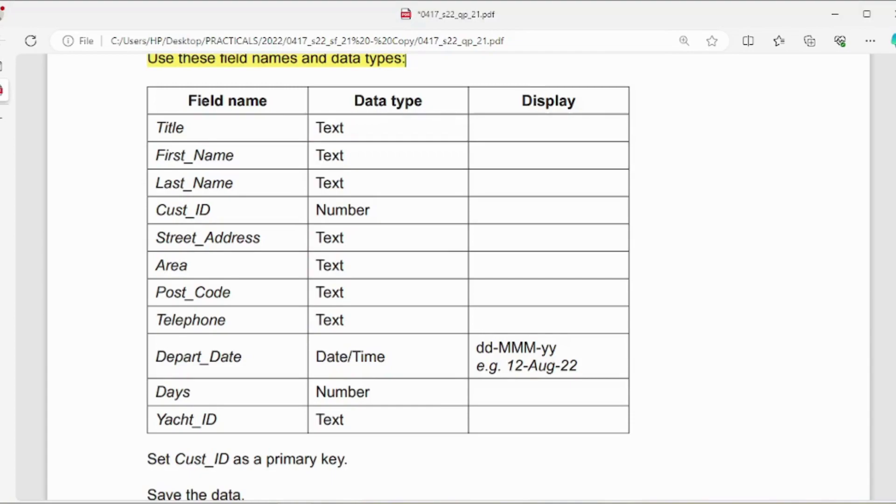
pyautogui.hotkey('alt', 'Tab')
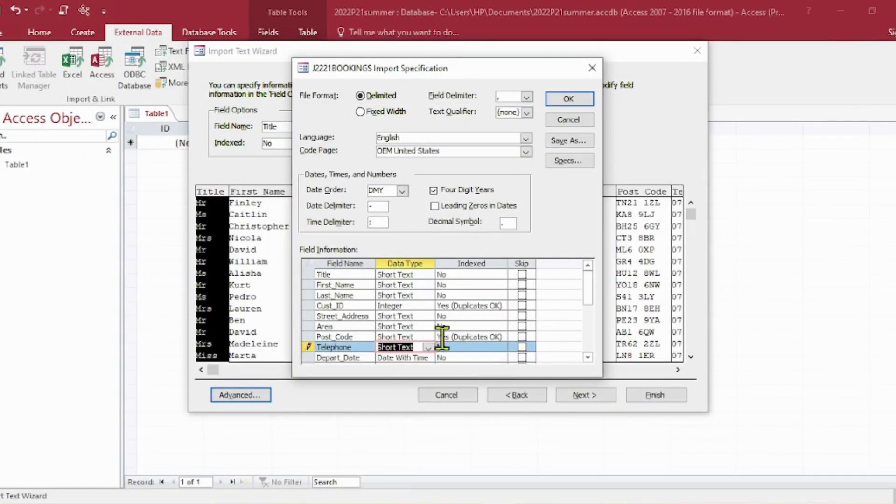
pyautogui.scroll(-1, 527, 309)
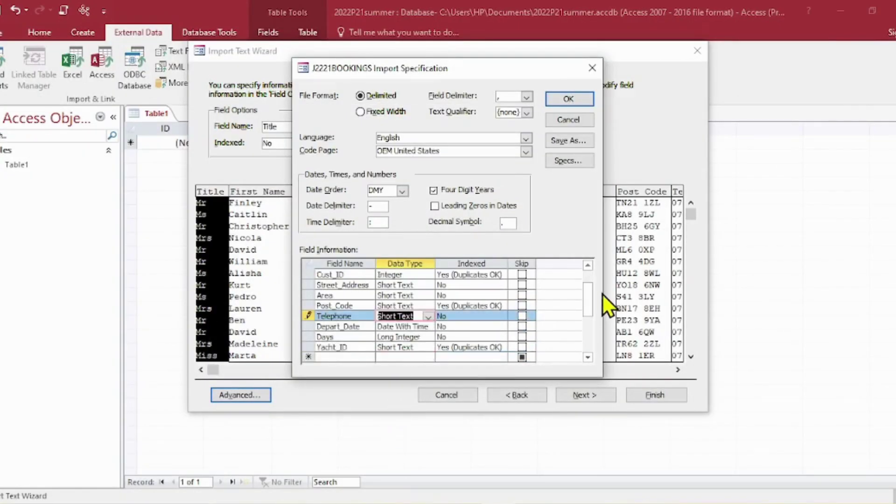
pyautogui.click(420, 327)
pyautogui.click(428, 327)
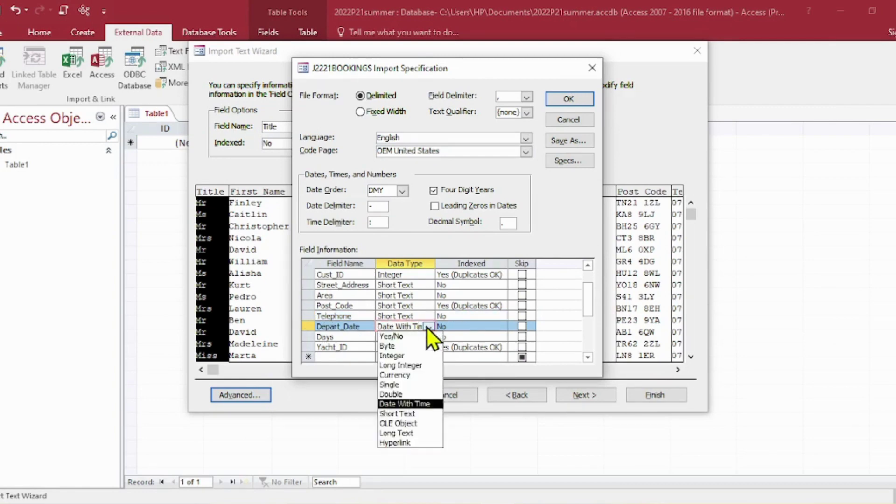
pyautogui.click(427, 328)
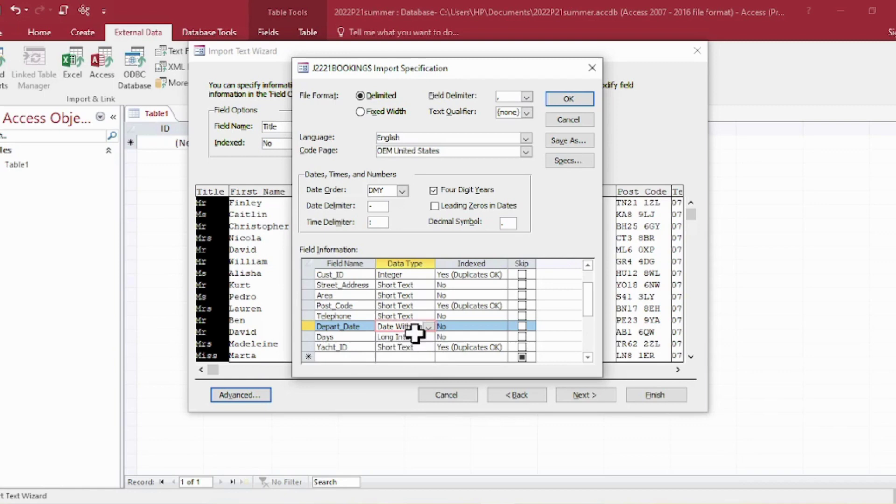
# - Set the Days data type to Integer and accept the import specification, continuing to the wizard's primary key options
pyautogui.click(422, 337)
pyautogui.click(426, 337)
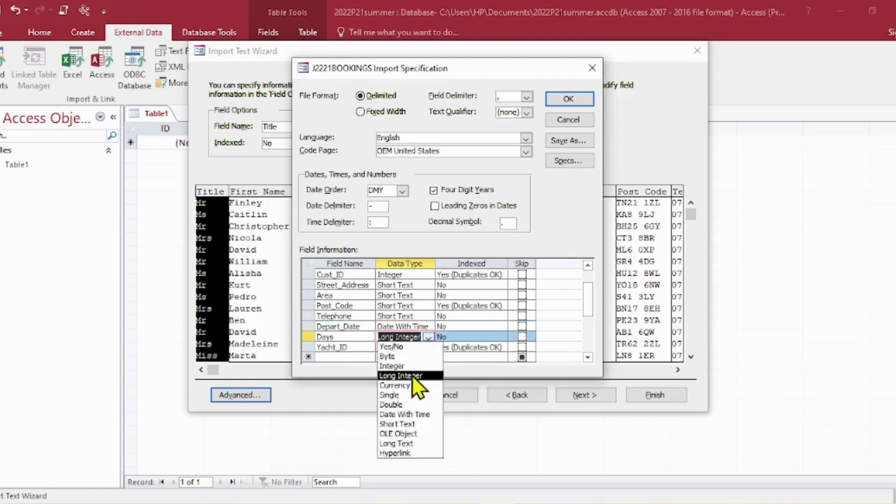
pyautogui.click(393, 366)
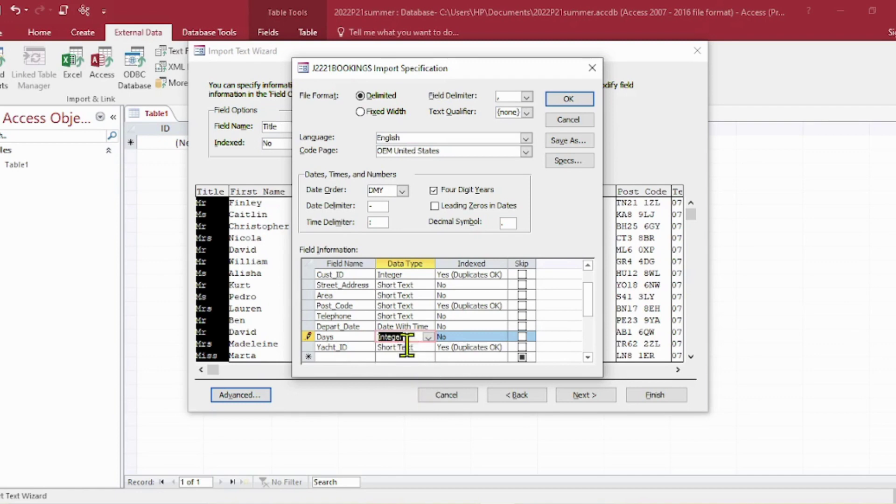
pyautogui.scroll(1, 389, 280)
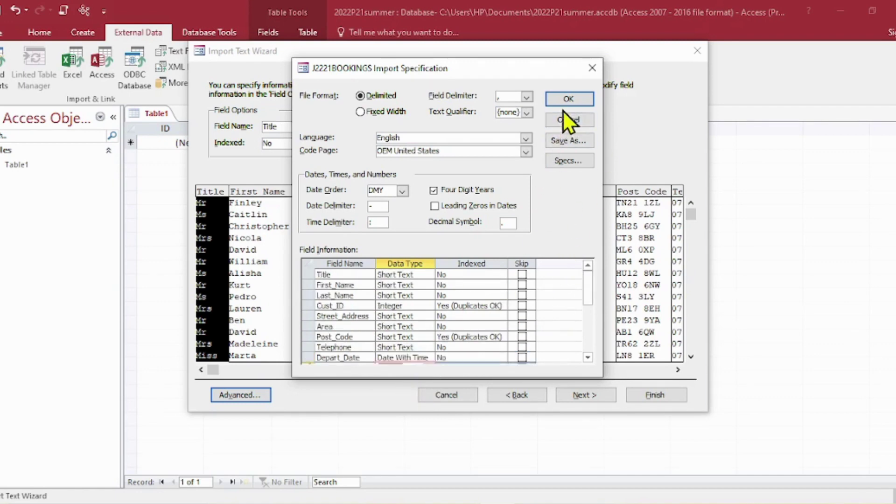
pyautogui.click(579, 97)
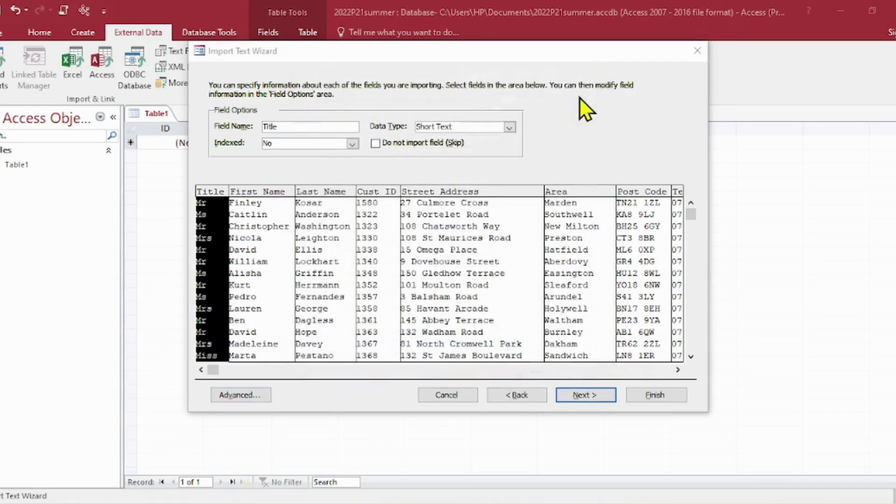
pyautogui.click(592, 396)
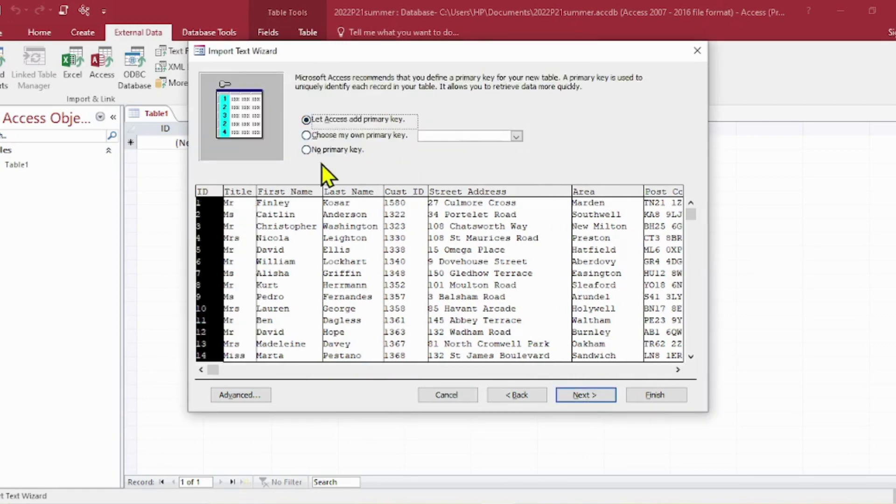
# - Switch to the question paper and highlight the instructions "Set Cust_ID as a primary key." and "Save the data."
pyautogui.click(267, 503)
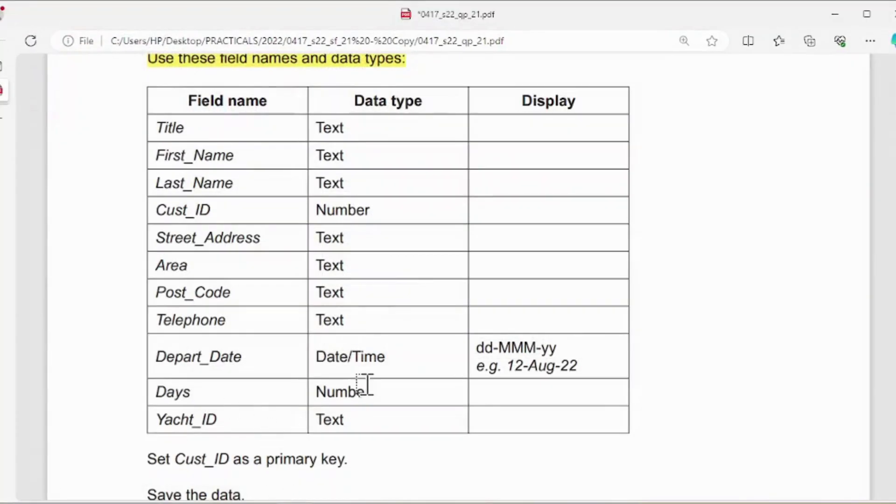
pyautogui.scroll(-2, 224, 373)
pyautogui.moveTo(139, 350); pyautogui.dragTo(351, 349)
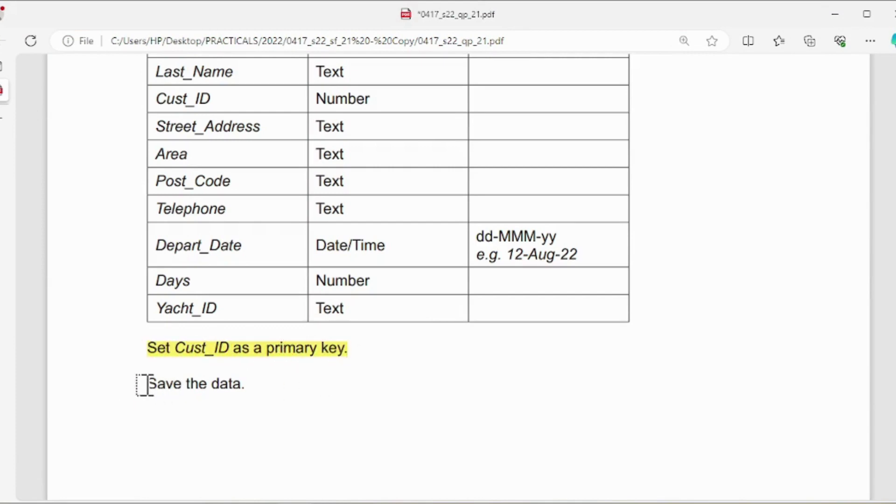
pyautogui.moveTo(144, 384); pyautogui.dragTo(264, 387)
# - Highlight the bookings field table from Title to Yacht_ID in the question paper, including the dd-MMM-yy display format for Depart_Date
pyautogui.scroll(-5, 247, 384)
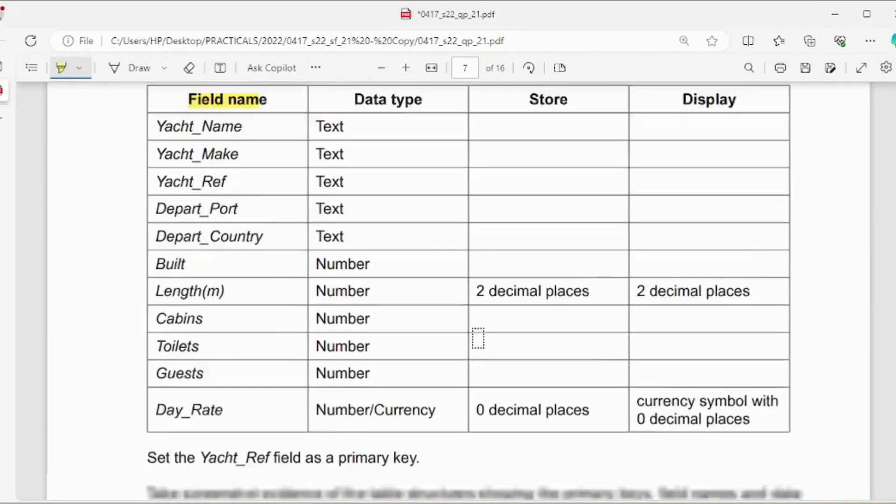
pyautogui.scroll(-5, 481, 332)
pyautogui.scroll(10, 563, 333)
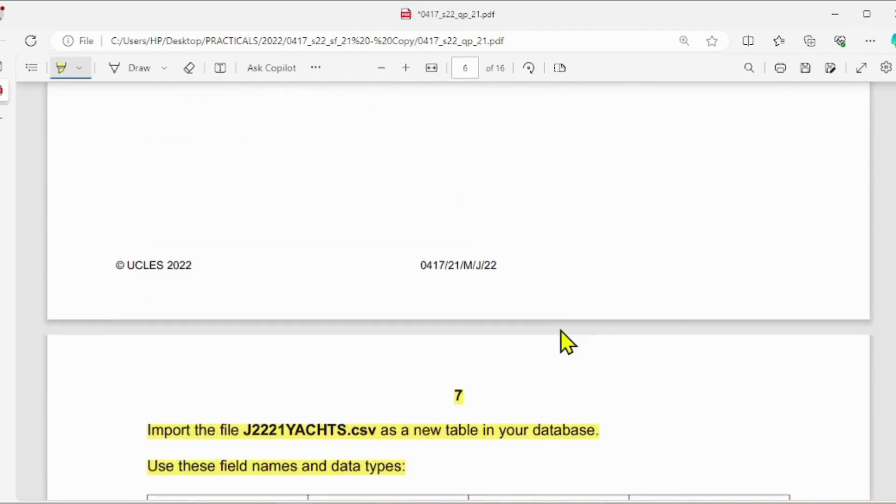
pyautogui.scroll(-5, 560, 330)
pyautogui.scroll(3, 561, 330)
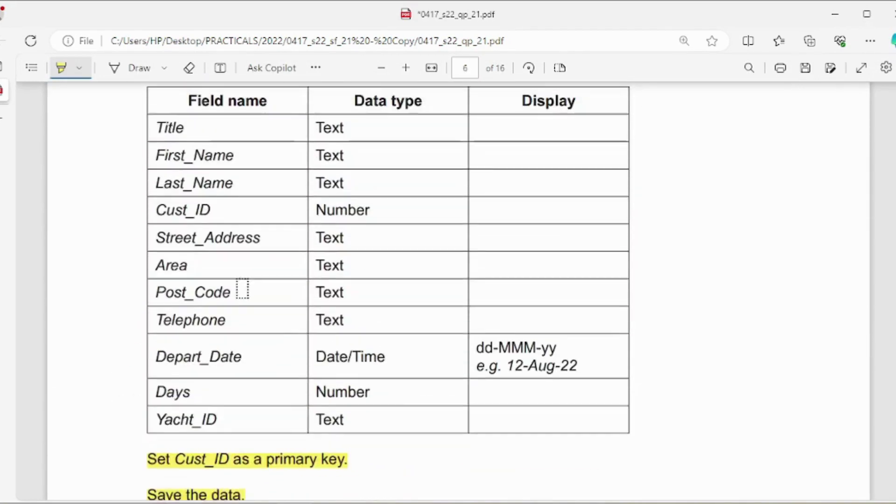
pyautogui.moveTo(159, 140)
pyautogui.mouseDown()
pyautogui.moveTo(274, 237)
pyautogui.moveTo(398, 379)
pyautogui.moveTo(341, 448)
pyautogui.moveTo(346, 434)
pyautogui.mouseUp()
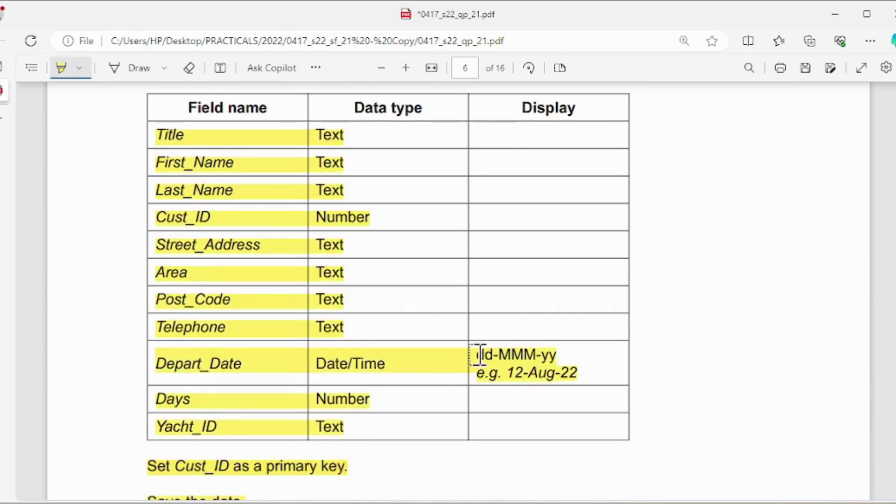
pyautogui.moveTo(476, 357); pyautogui.dragTo(573, 377)
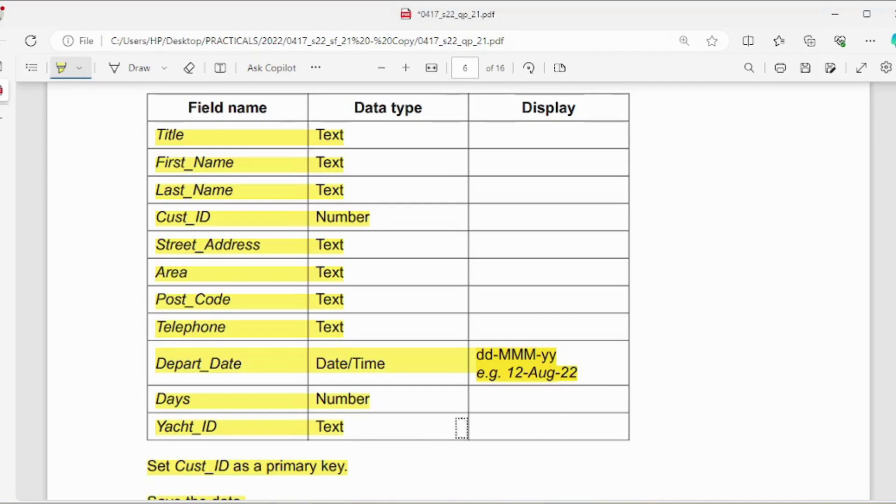
# - Return to the Access import wizard and choose Cust_ID as the table's own primary key, checking the instruction in the question paper
pyautogui.hotkey('alt', 'Tab')
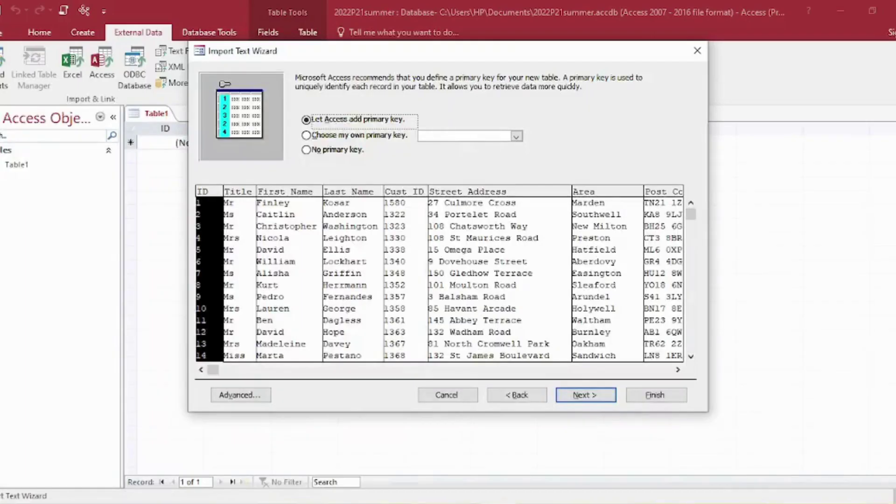
pyautogui.click(307, 136)
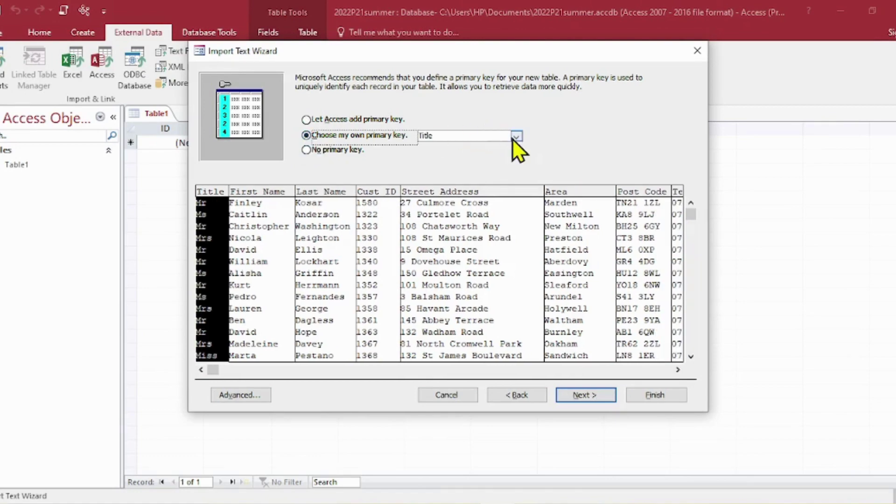
pyautogui.hotkey('alt', 'Tab')
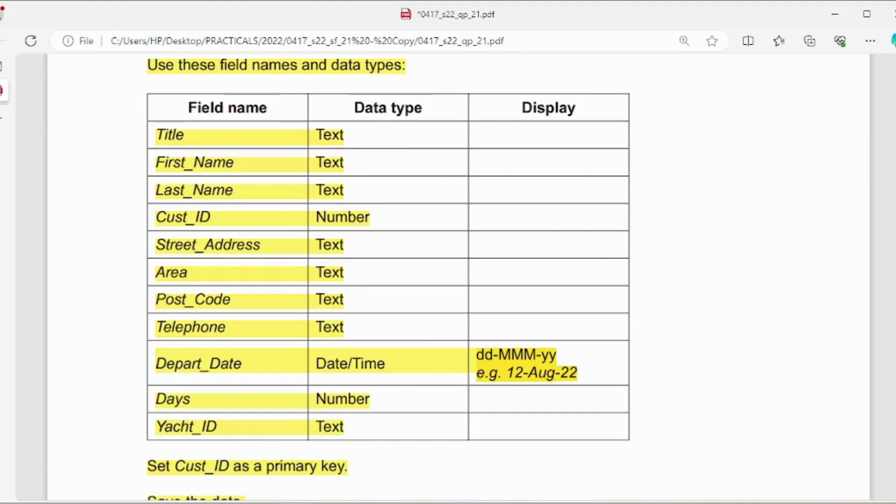
pyautogui.hotkey('alt', 'Tab')
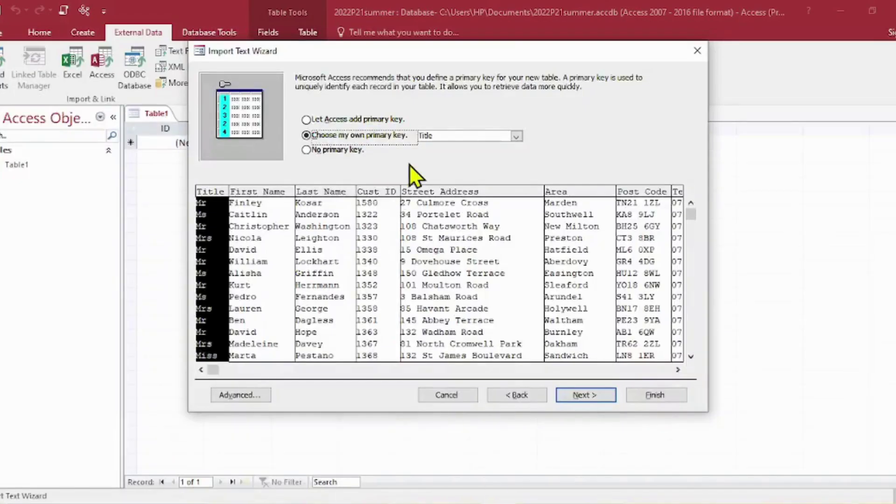
pyautogui.click(515, 135)
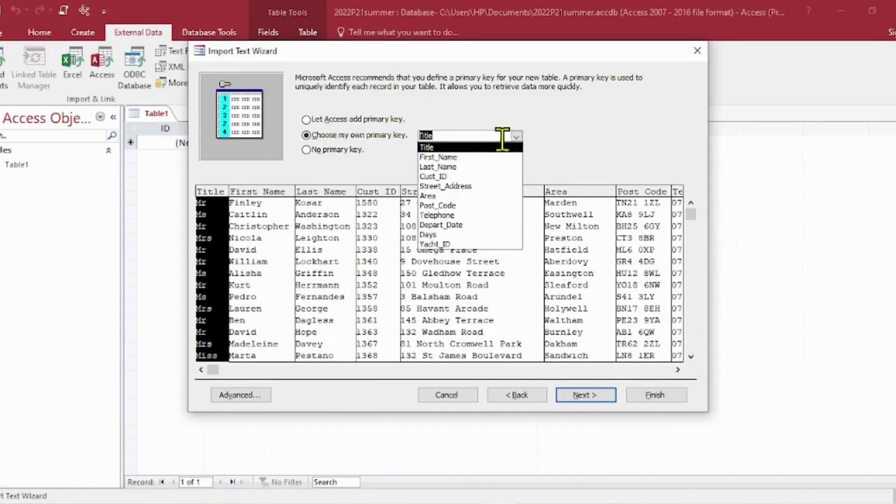
pyautogui.click(485, 176)
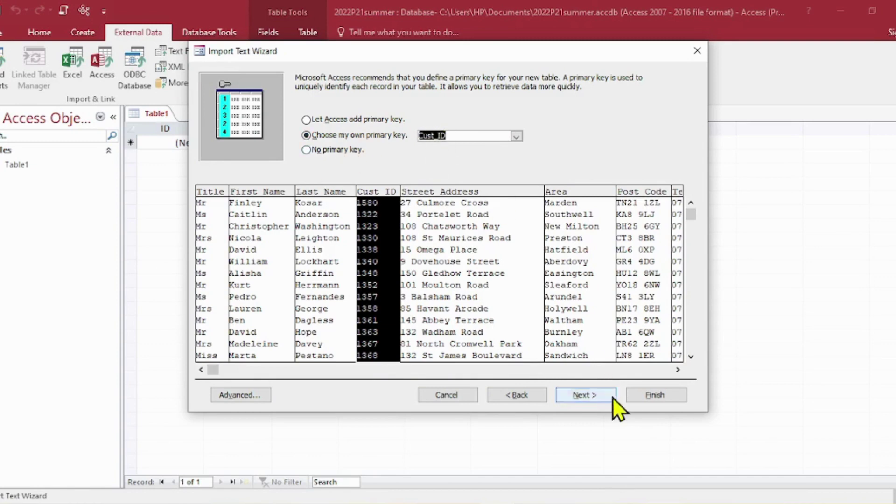
# - Finish the import into the J2221BOOKINGS table without saving the import steps, and close the empty Table1
pyautogui.click(591, 400)
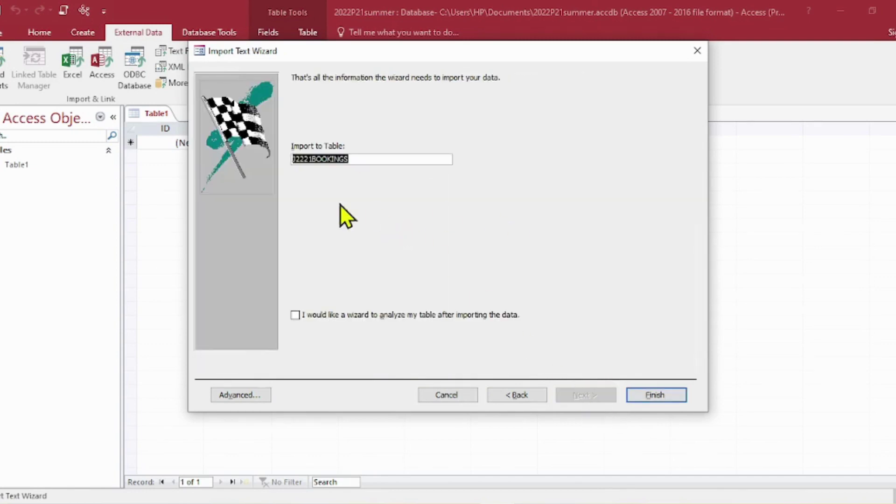
pyautogui.click(664, 397)
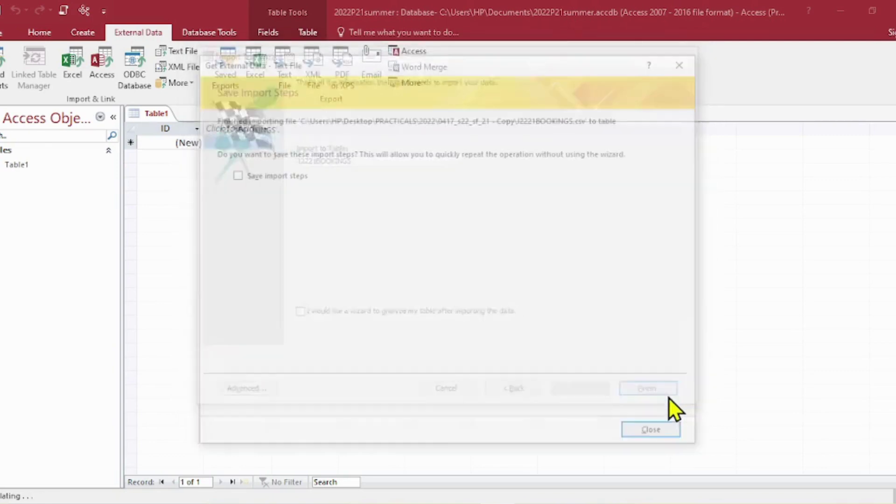
pyautogui.click(656, 435)
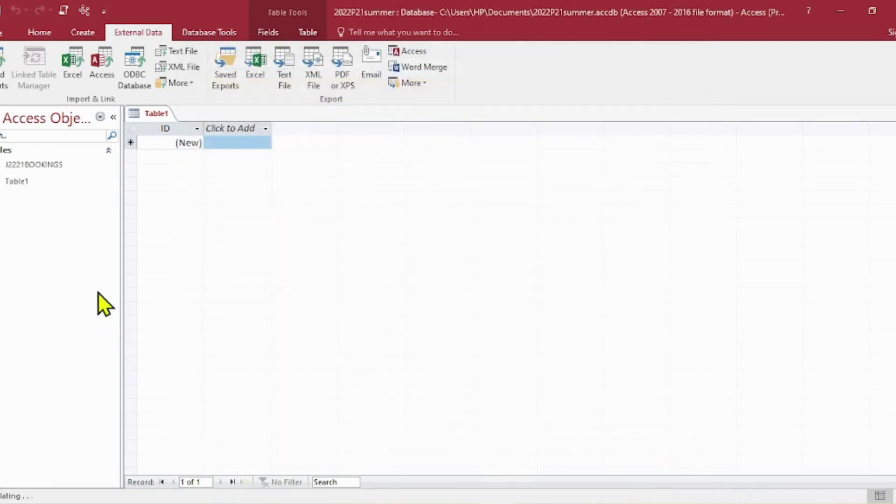
pyautogui.click(25, 186)
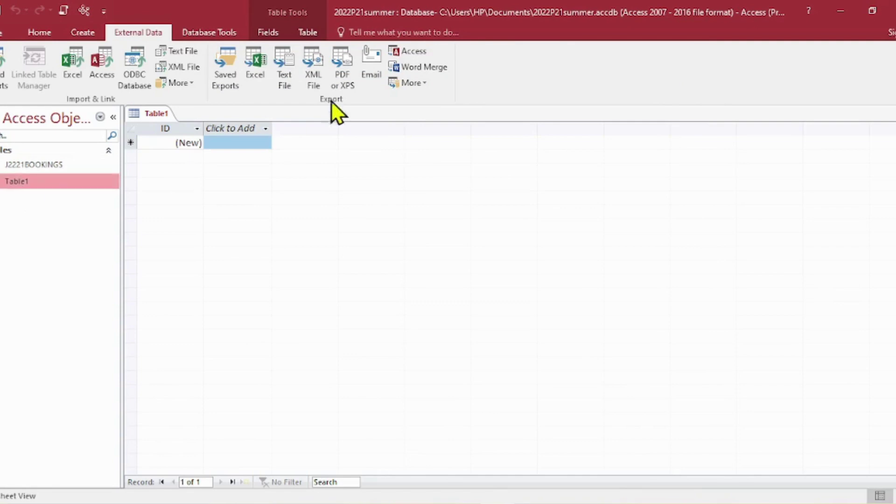
pyautogui.hotkey('ctrl', 'w')
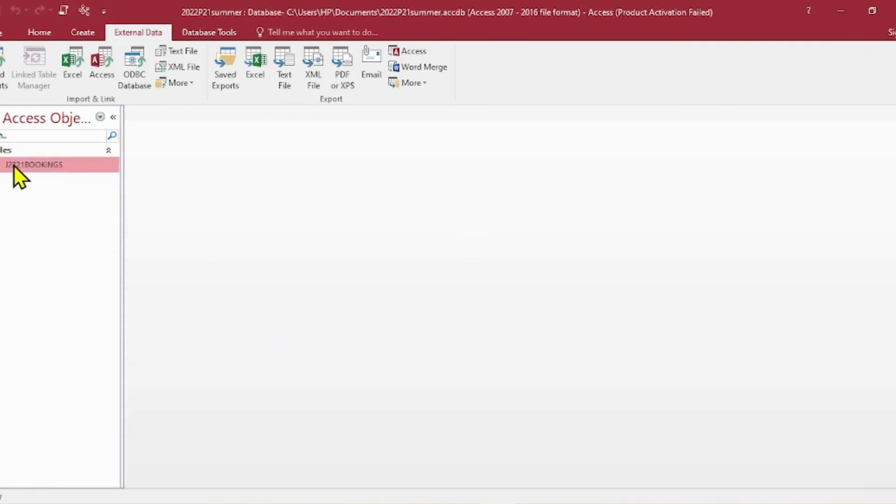
# - Open the J2221BOOKINGS table to review its imported records, and switch to the question paper to compare the required fields
pyautogui.doubleClick(15, 167)
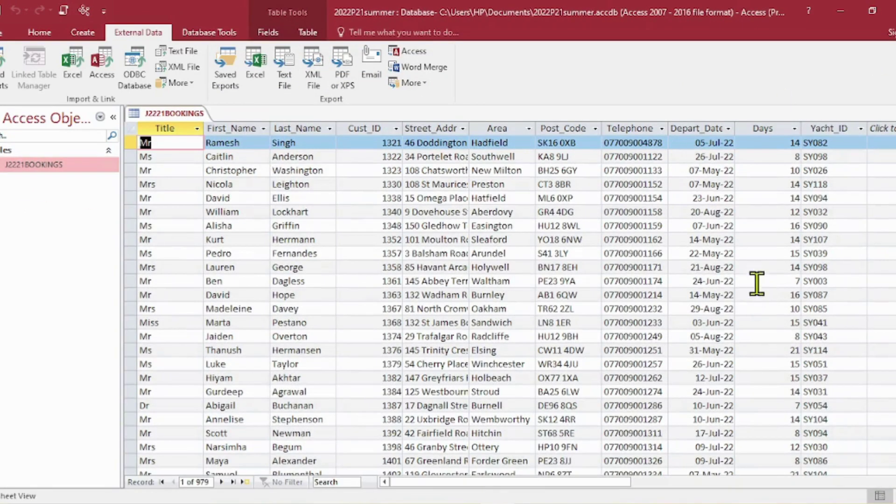
pyautogui.scroll(-7, 513, 310)
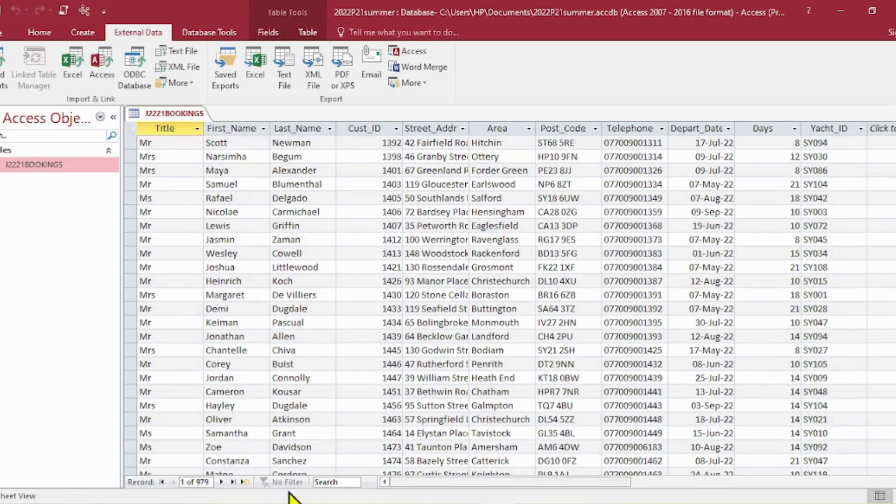
pyautogui.click(466, 503)
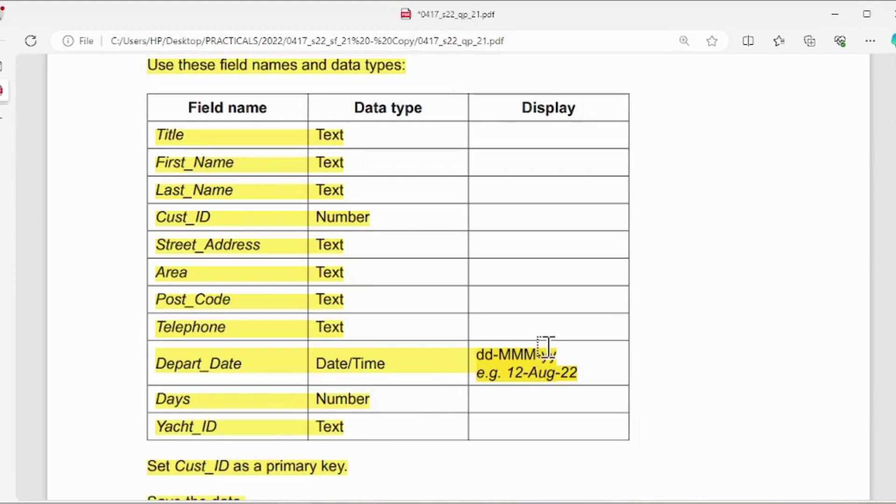
# - Find the J2221YACHTS.csv import instructions on page 7 of the question paper, highlight the Field name heading, and review the required fields
pyautogui.scroll(-5, 547, 349)
pyautogui.scroll(-10, 536, 310)
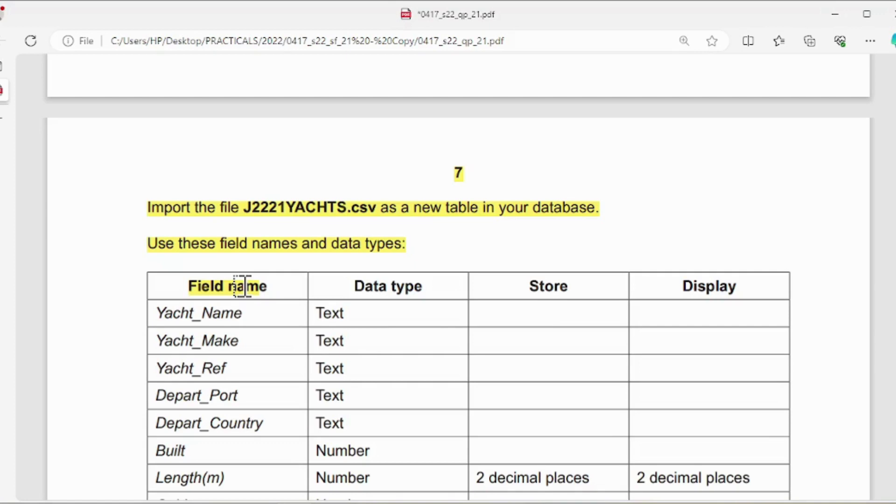
pyautogui.moveTo(242, 286); pyautogui.dragTo(267, 286)
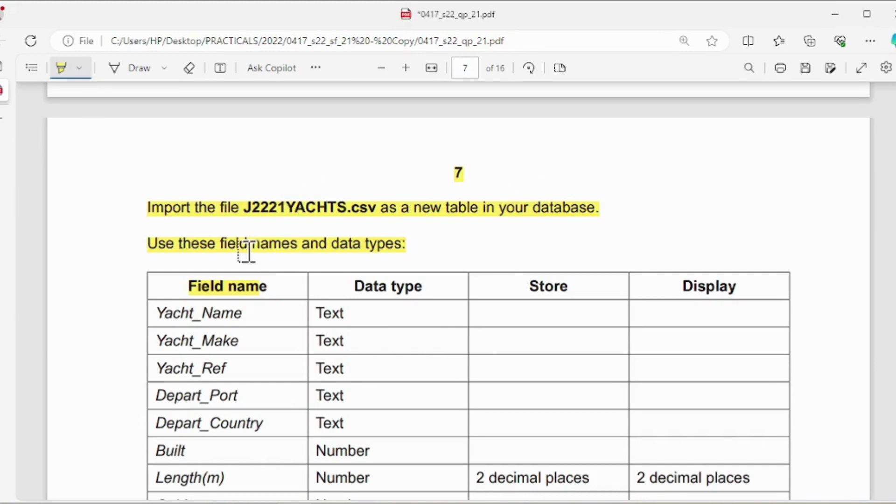
pyautogui.scroll(-6, 653, 282)
pyautogui.scroll(2, 654, 261)
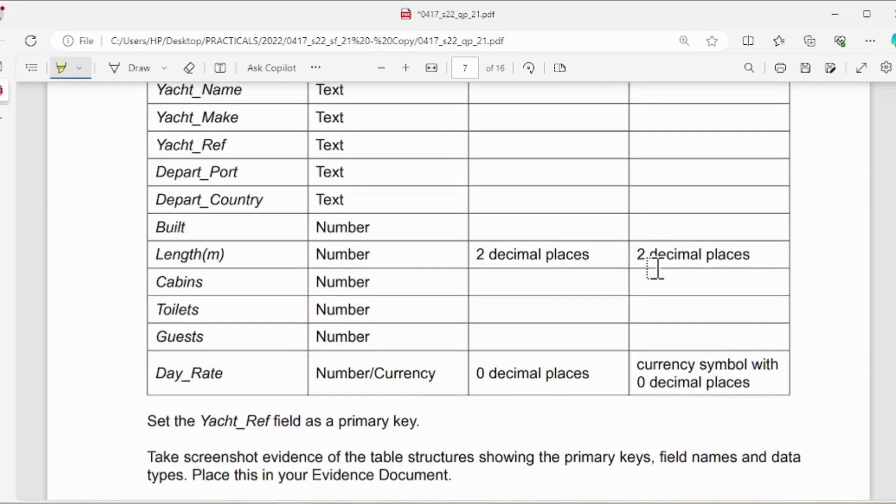
pyautogui.scroll(2, 654, 266)
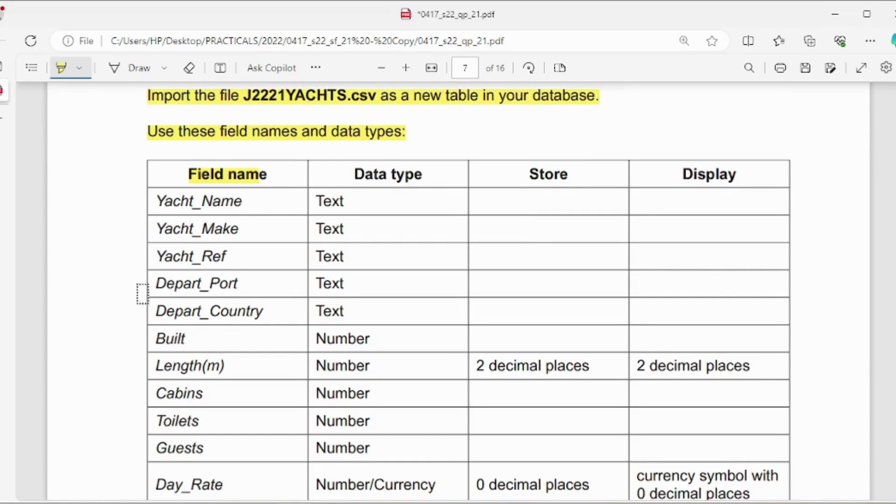
# - Switch to Access, close the J2221BOOKINGS table, and start importing J2221YACHTS.csv as a text file into a new table
pyautogui.hotkey('alt', 'Tab')
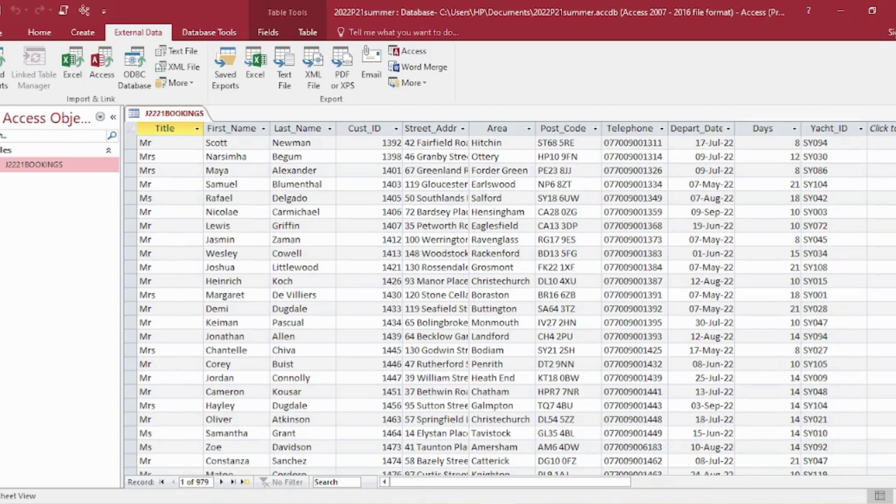
pyautogui.click(895, 114)
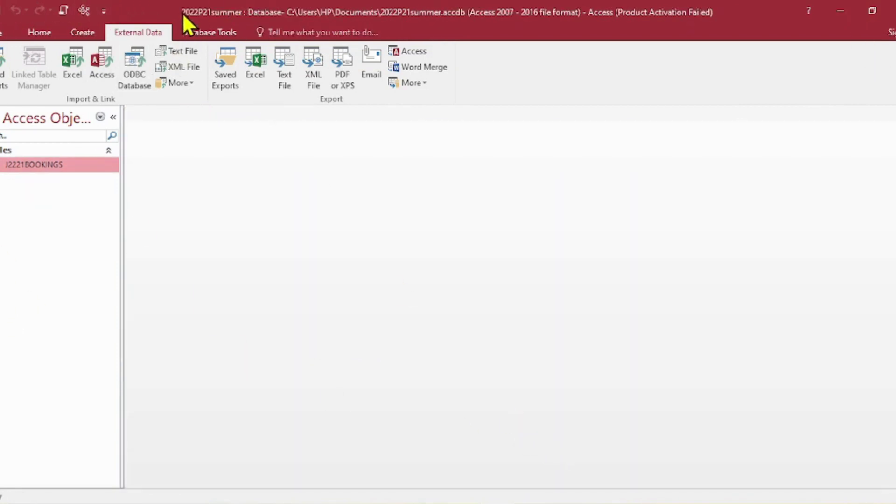
pyautogui.click(184, 49)
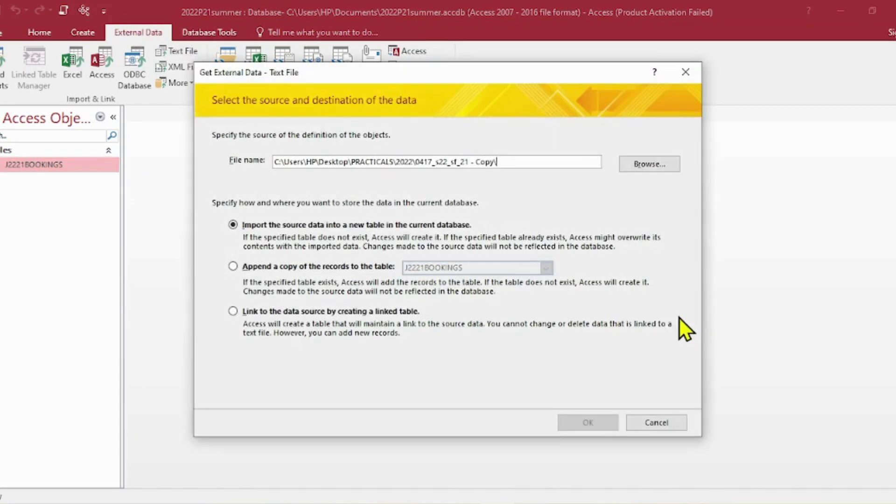
pyautogui.click(636, 164)
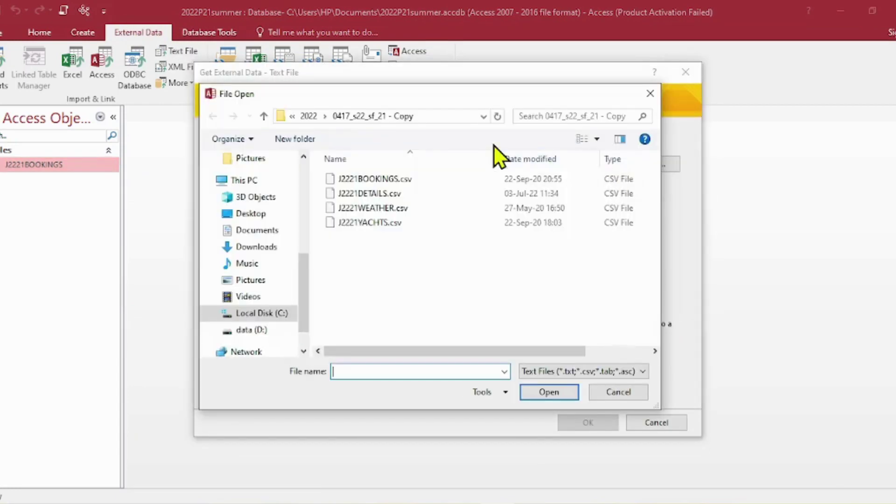
pyautogui.click(378, 224)
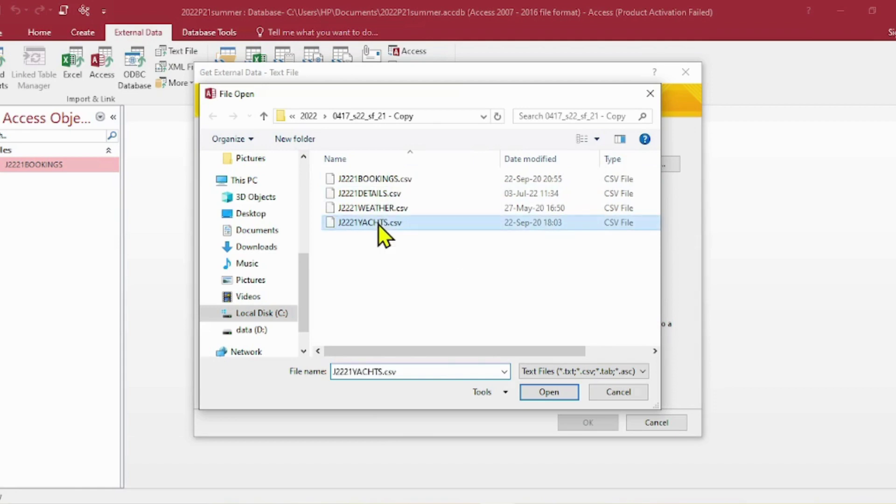
pyautogui.click(549, 391)
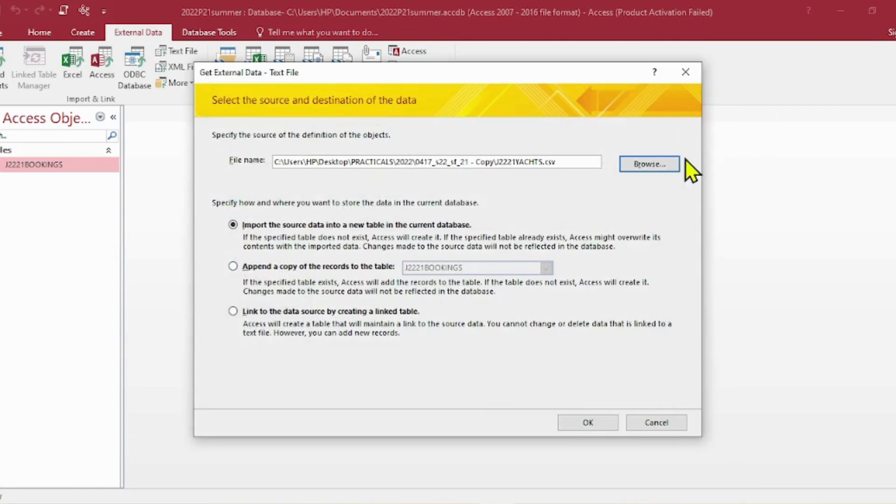
pyautogui.click(595, 421)
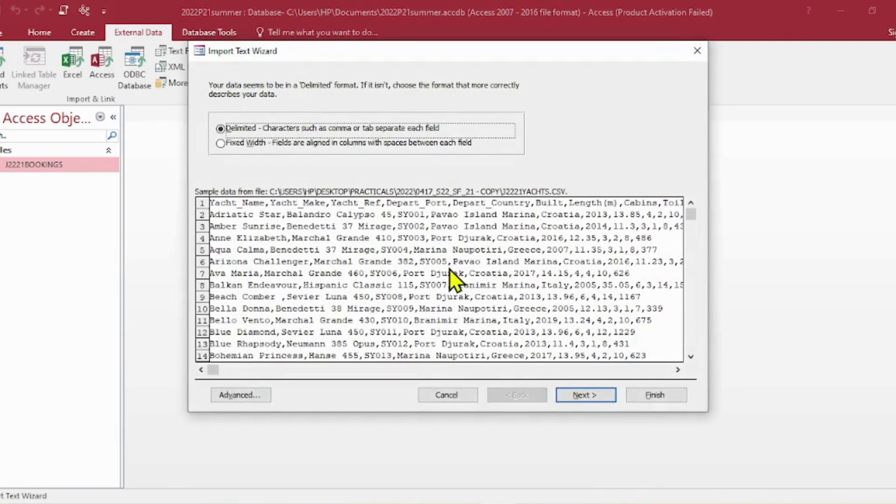
# - Import the yacht data as comma-delimited text with the first row containing the field names
pyautogui.click(584, 395)
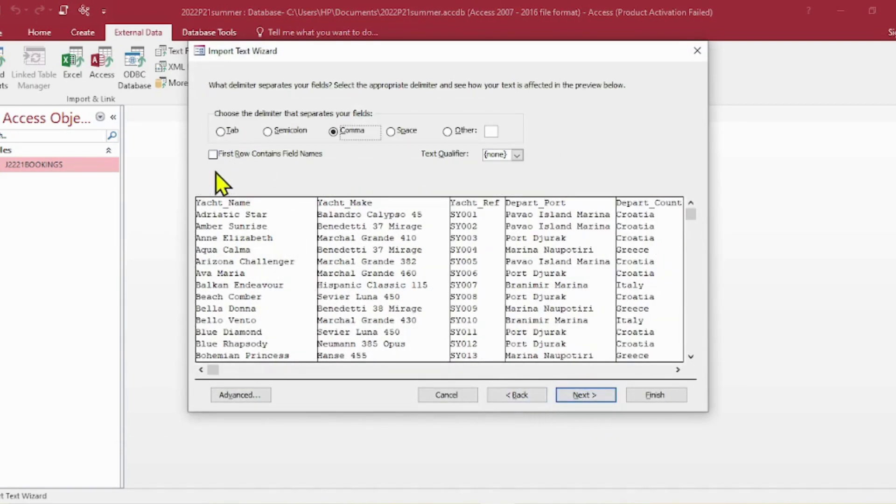
pyautogui.click(213, 154)
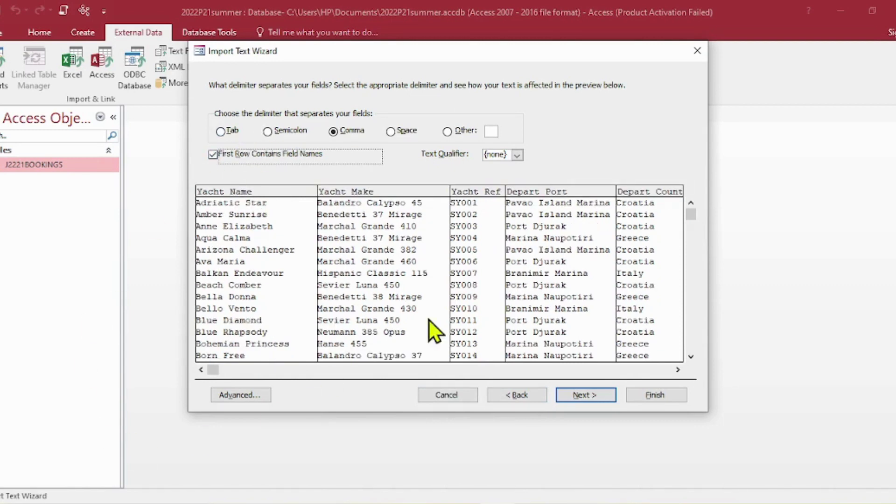
pyautogui.click(595, 392)
# - Open the J2221YACHTS import specification and compare its field data types with the yacht field table in the question paper
pyautogui.click(231, 394)
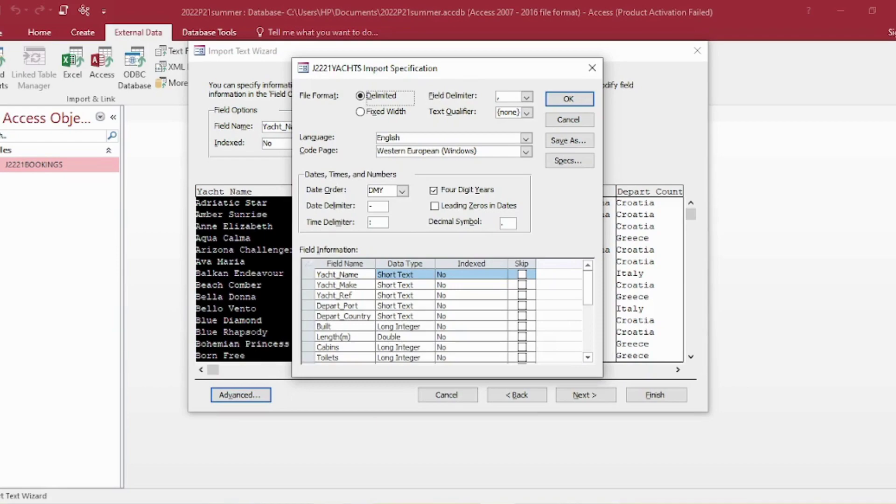
pyautogui.hotkey('alt', 'Tab')
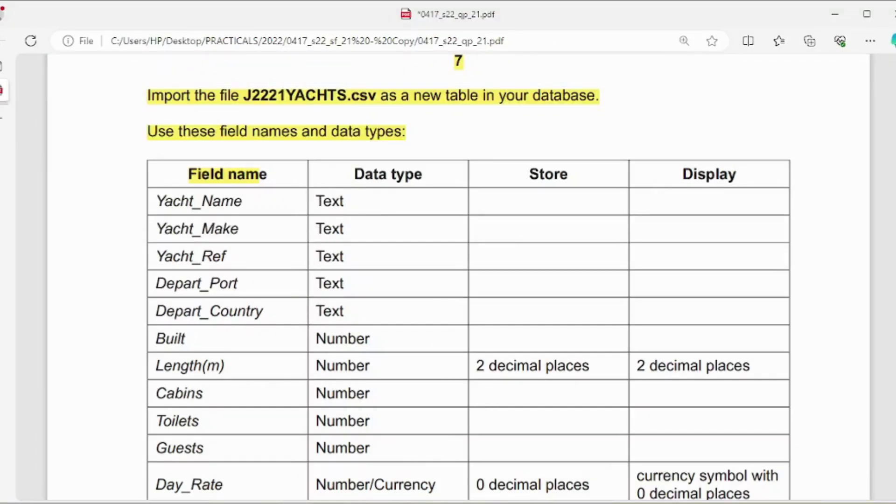
pyautogui.hotkey('alt', 'Tab')
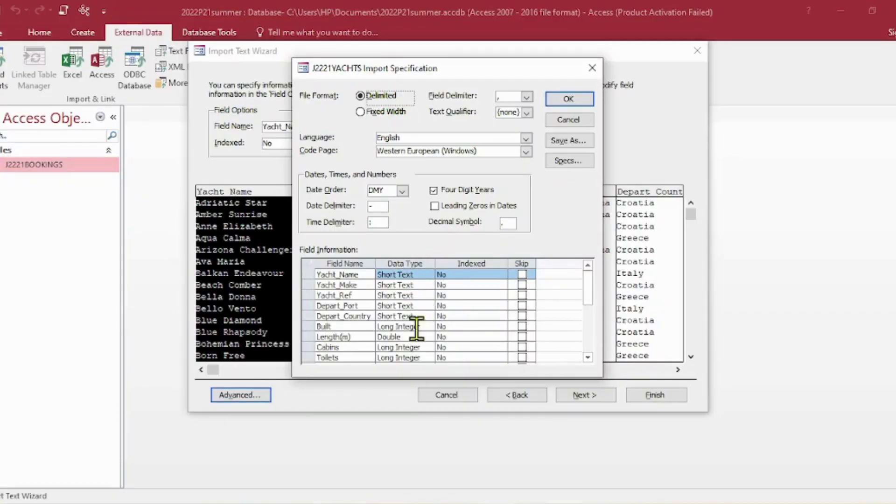
pyautogui.hotkey('alt', 'Tab')
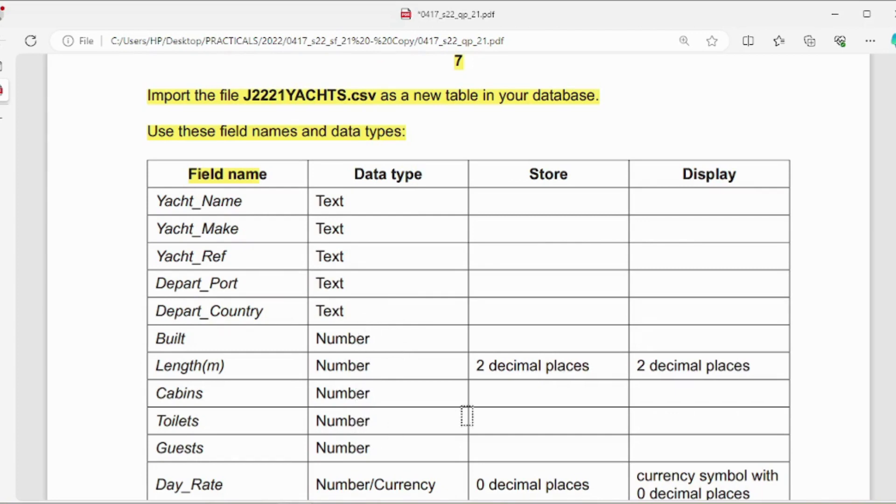
pyautogui.scroll(-2, 466, 415)
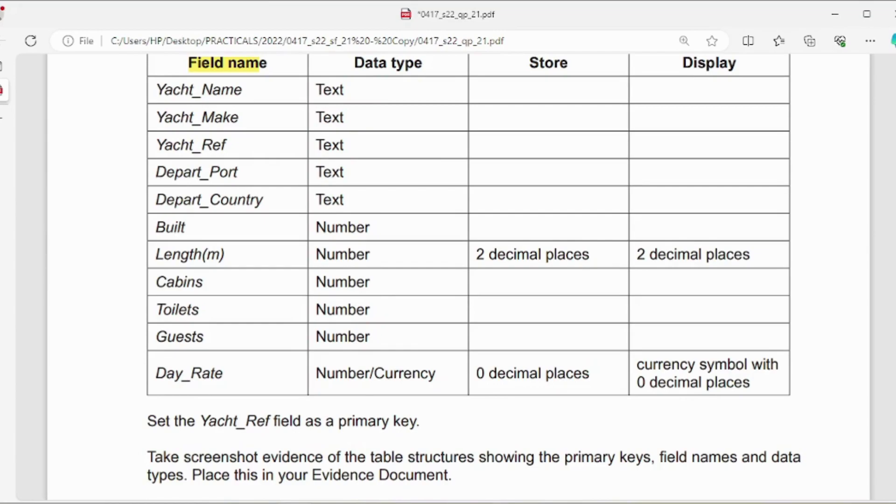
pyautogui.hotkey('alt', 'Tab')
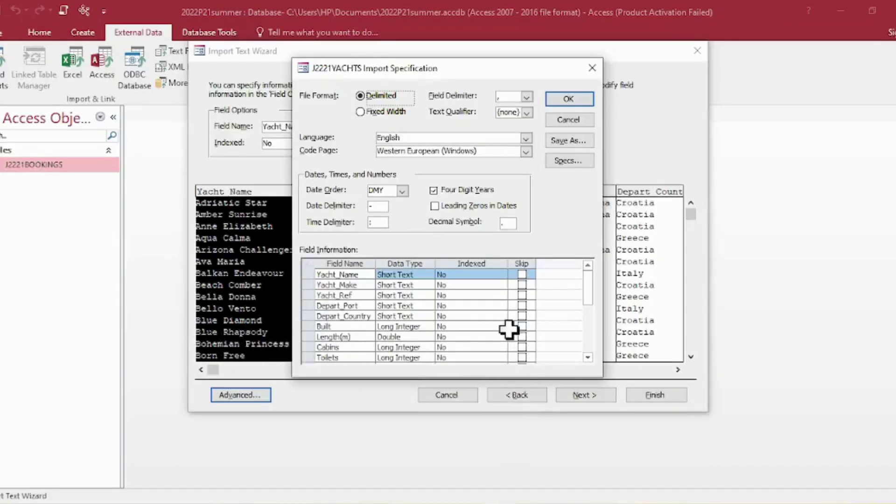
# - Set the data type of the Built, Length(m) and Cabins fields to Integer in the import specification
pyautogui.click(428, 328)
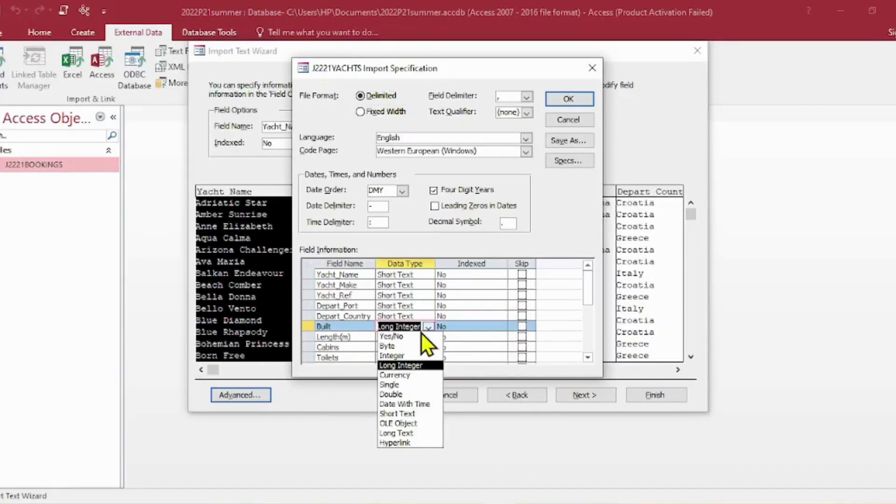
pyautogui.click(408, 356)
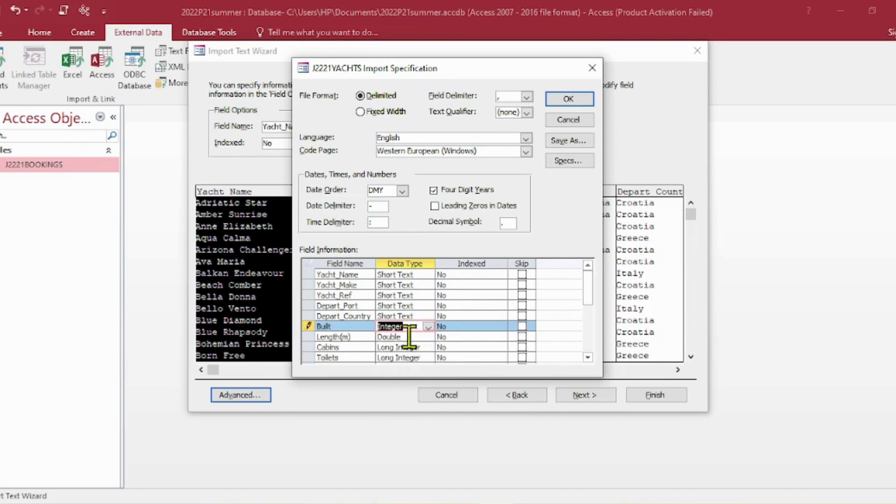
pyautogui.click(430, 336)
pyautogui.click(429, 336)
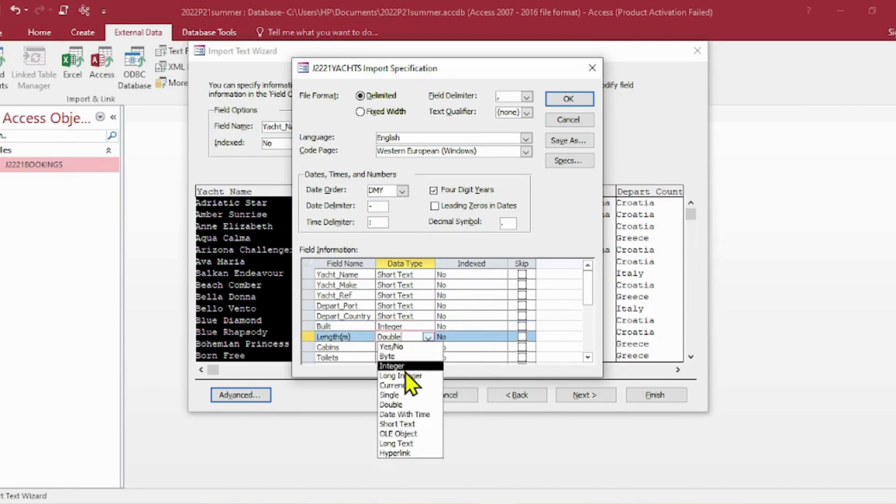
pyautogui.click(409, 366)
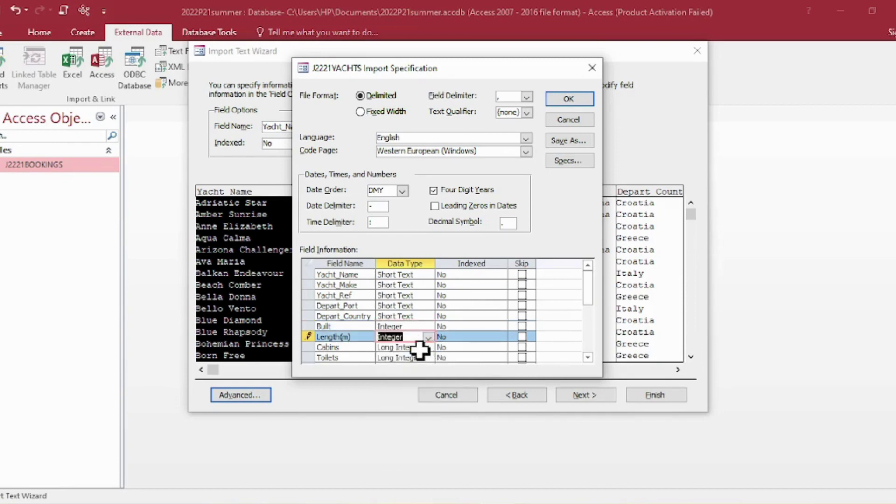
pyautogui.click(417, 346)
pyautogui.click(428, 347)
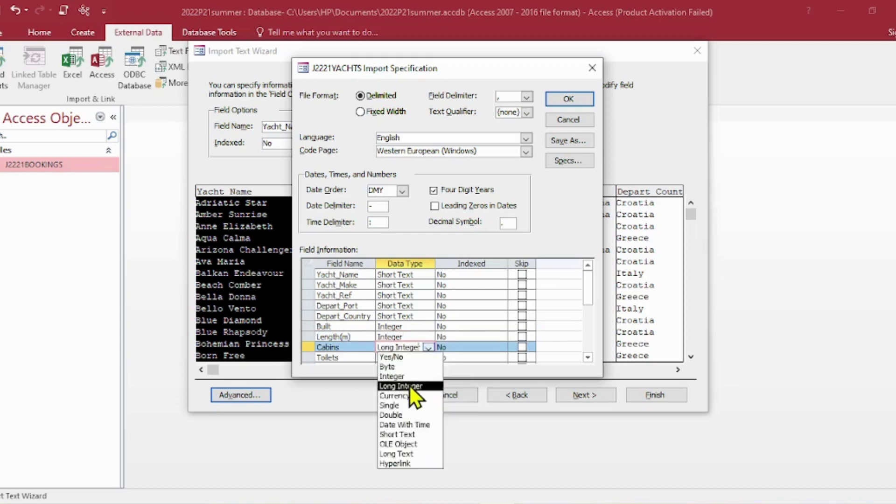
pyautogui.click(409, 377)
# - Set the data type of the Toilets and Guests fields to Integer in the import specification
pyautogui.scroll(-1, 420, 304)
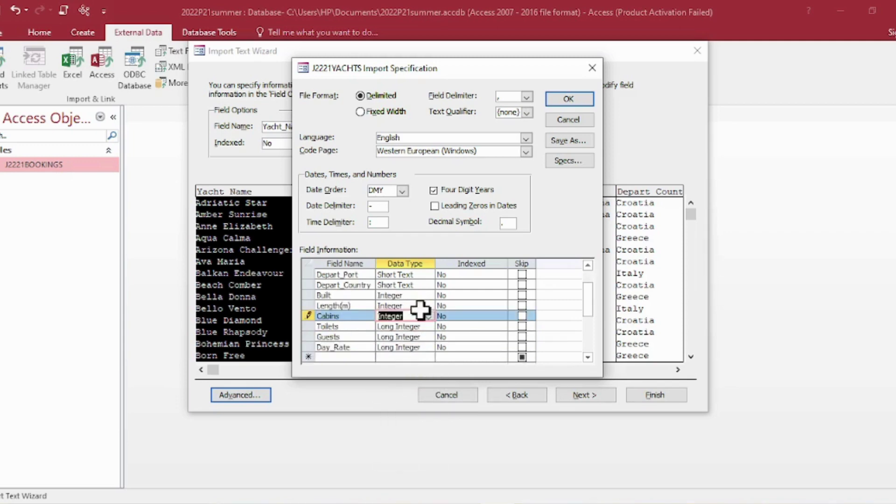
pyautogui.click(405, 326)
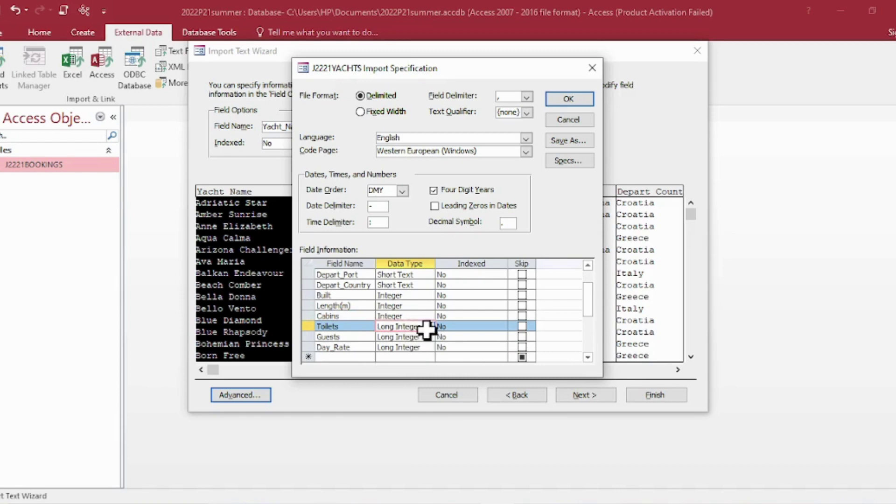
pyautogui.click(428, 326)
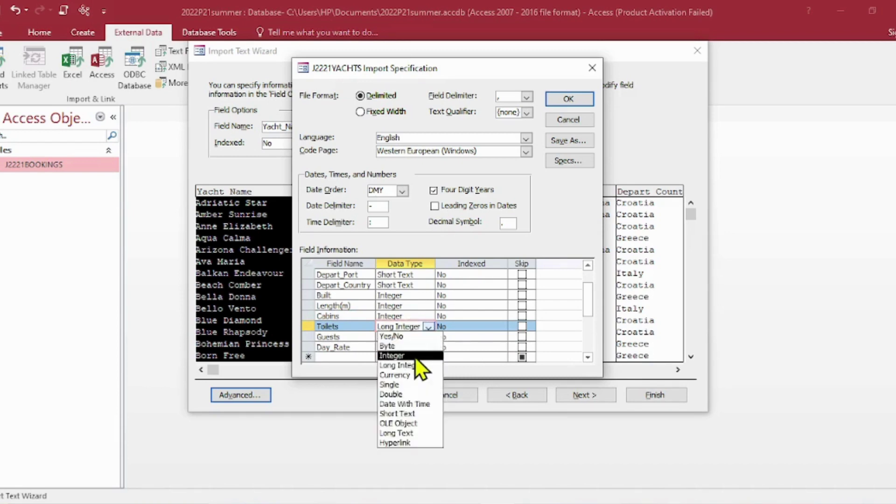
pyautogui.click(415, 360)
pyautogui.click(431, 338)
pyautogui.click(427, 336)
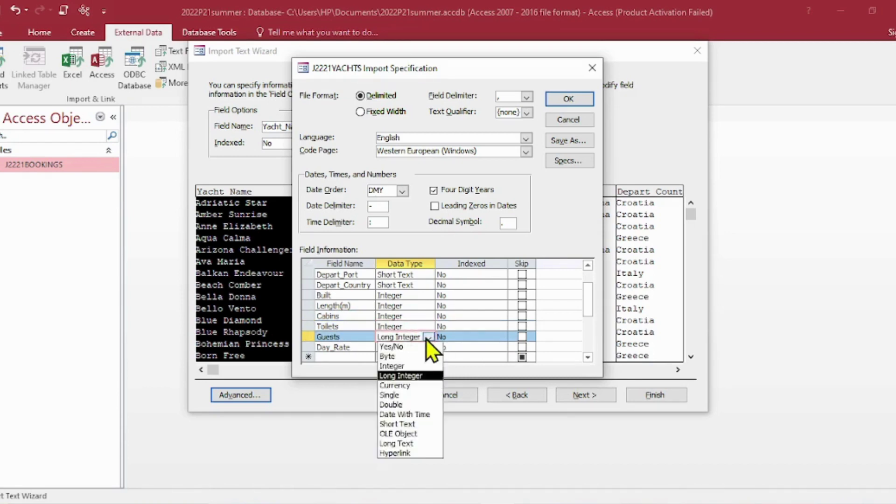
pyautogui.click(408, 369)
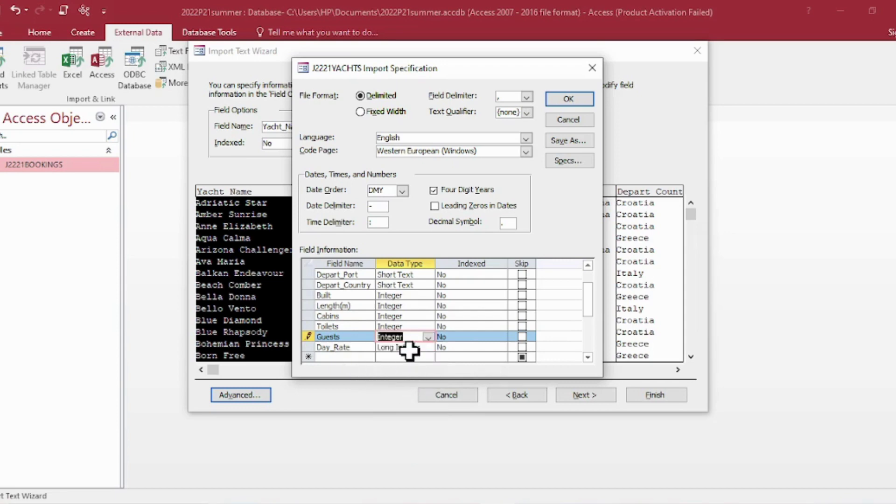
# - Set the Day_Rate field's data type to Currency and accept the import specification
pyautogui.click(409, 349)
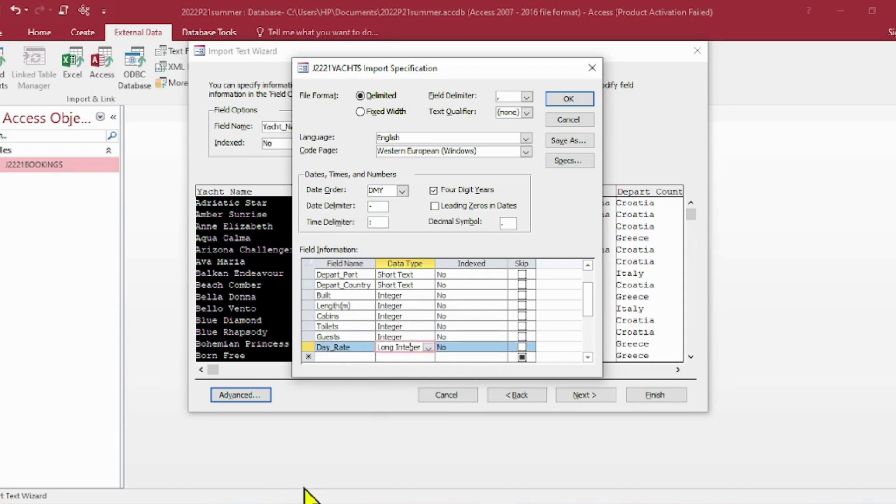
pyautogui.click(427, 348)
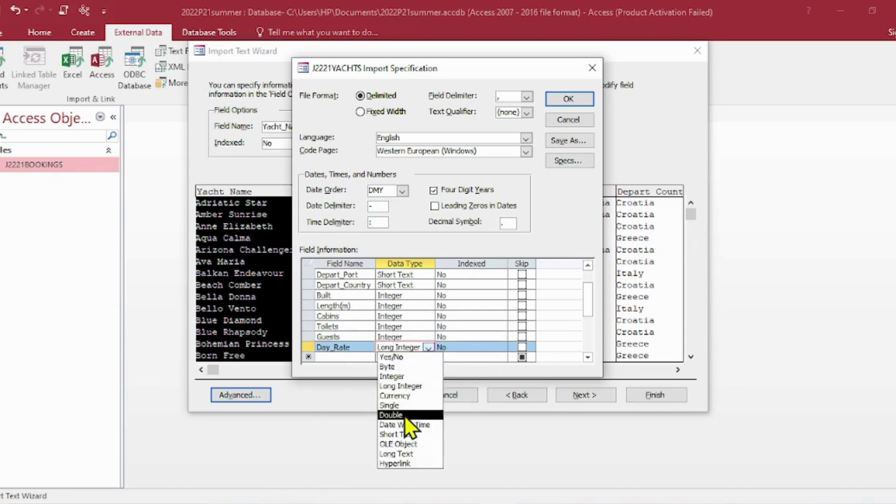
pyautogui.click(407, 396)
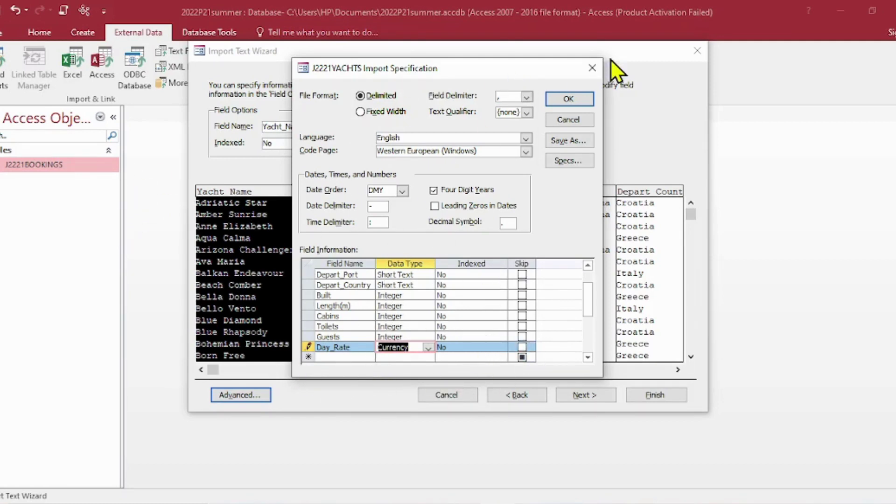
pyautogui.click(560, 100)
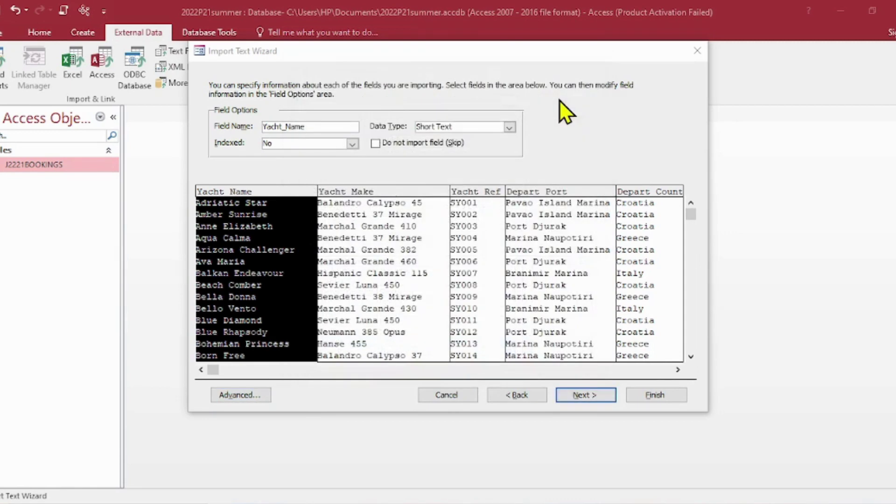
# - Advance the import to the primary key choice, and highlight the yacht field table in yellow in the question paper PDF in Edge
pyautogui.click(582, 394)
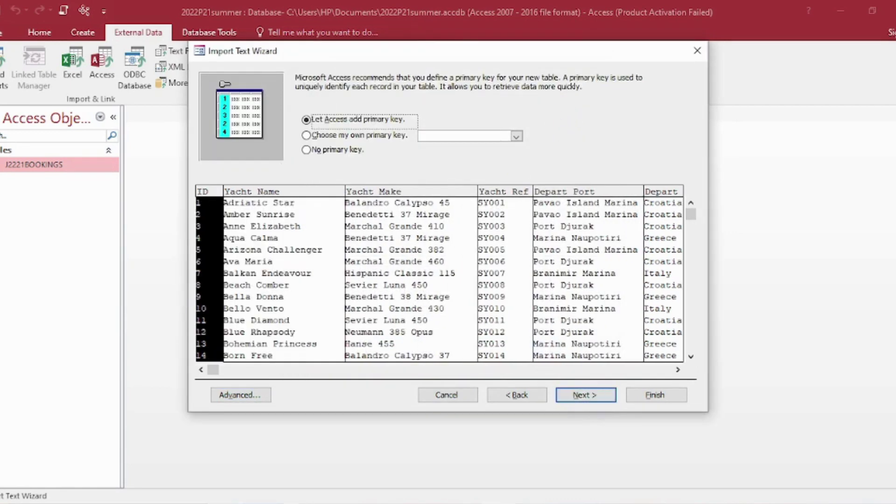
pyautogui.click(339, 502)
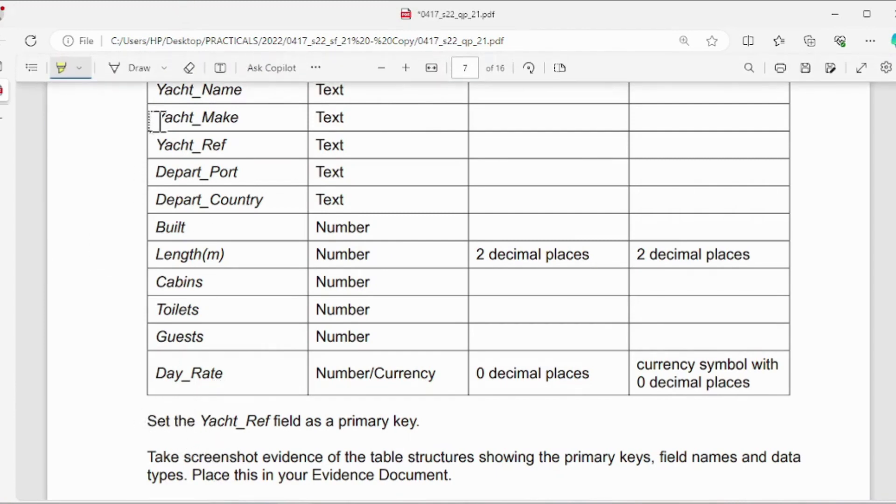
pyautogui.moveTo(155, 90)
pyautogui.mouseDown()
pyautogui.moveTo(340, 356)
pyautogui.moveTo(384, 386)
pyautogui.moveTo(422, 373)
pyautogui.mouseUp()
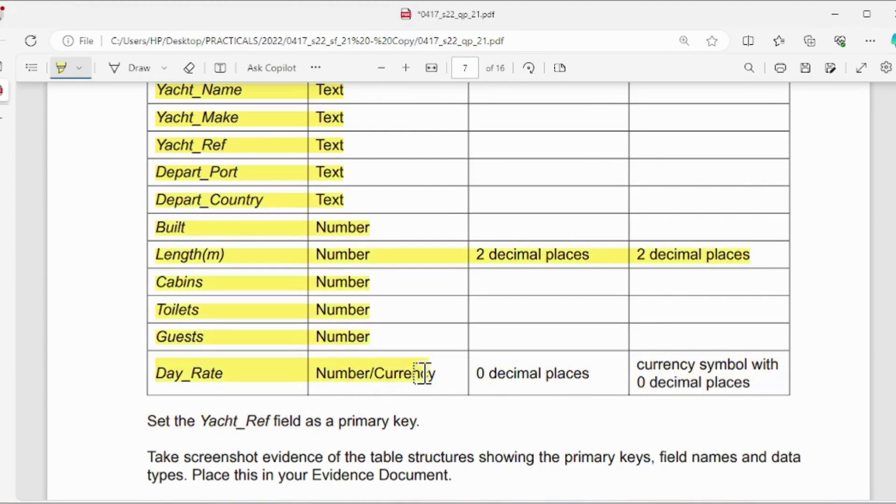
pyautogui.moveTo(478, 246); pyautogui.dragTo(768, 252)
pyautogui.moveTo(471, 374); pyautogui.dragTo(775, 374)
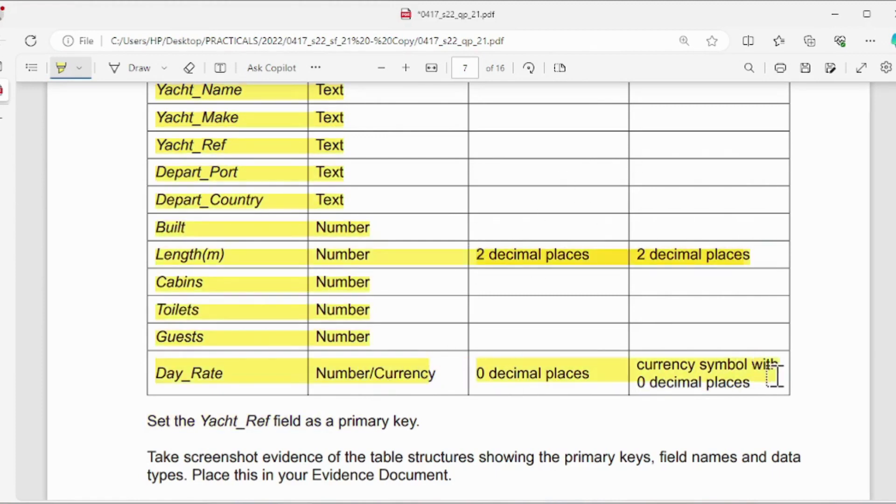
pyautogui.moveTo(465, 371); pyautogui.dragTo(752, 390)
# - Change the highlighter colour to red and mark the Depart_Date display format dd-MMM-yy in the bookings field table
pyautogui.scroll(15, 709, 370)
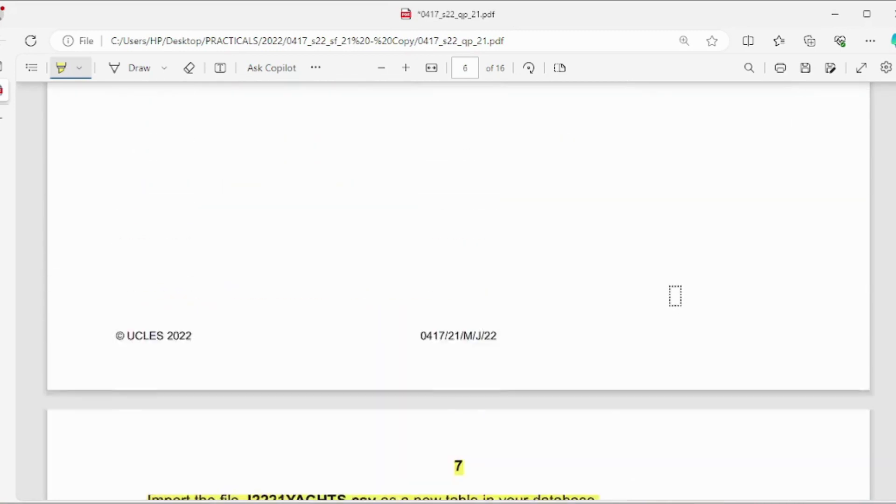
pyautogui.click(79, 67)
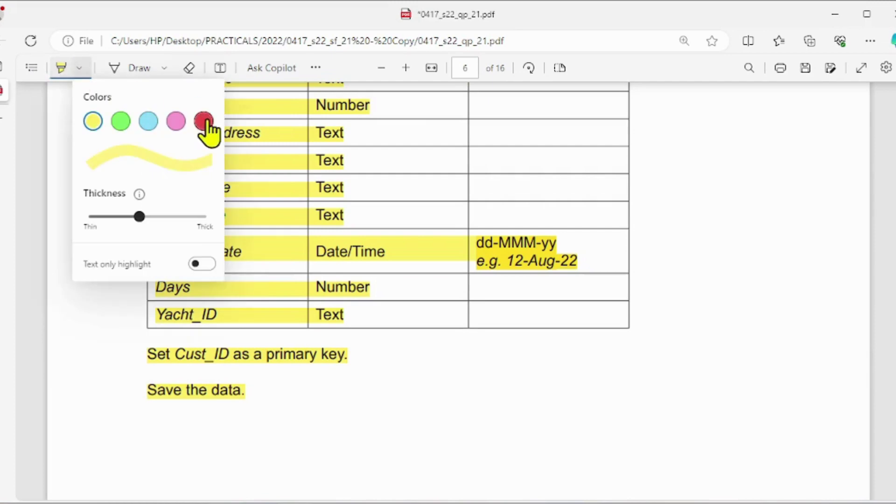
pyautogui.click(203, 122)
pyautogui.click(479, 242)
pyautogui.moveTo(479, 242); pyautogui.dragTo(589, 281)
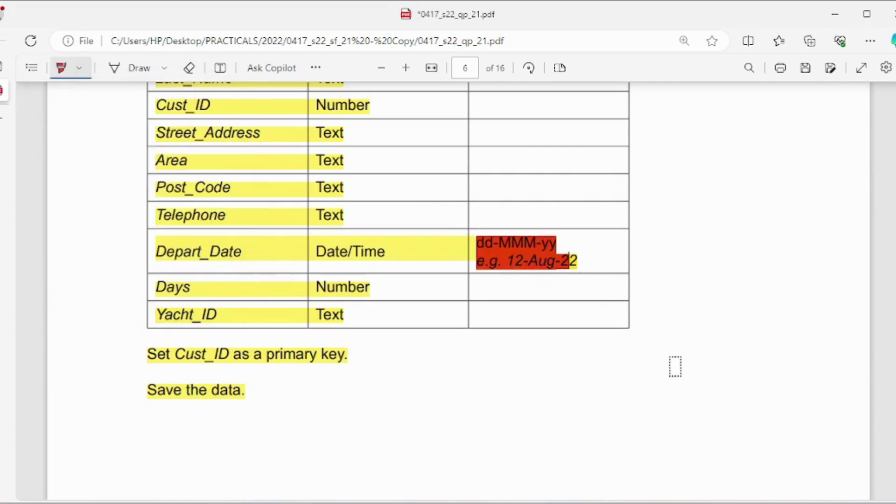
# - Highlight in red the decimal place and currency symbol requirements for Length(m) and Day_Rate in the yacht field table
pyautogui.scroll(-5, 678, 364)
pyautogui.scroll(-10, 679, 364)
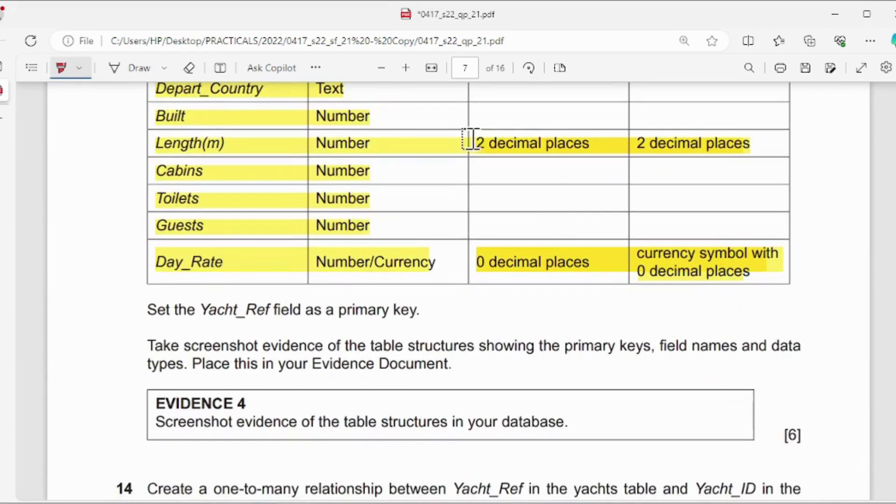
pyautogui.moveTo(471, 139); pyautogui.dragTo(751, 142)
pyautogui.moveTo(471, 259); pyautogui.dragTo(751, 278)
pyautogui.scroll(7, 577, 284)
pyautogui.scroll(-10, 577, 285)
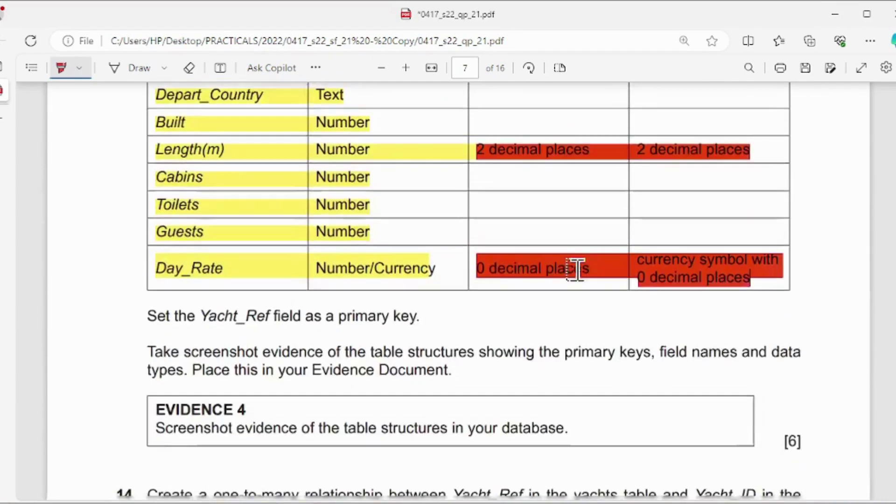
pyautogui.scroll(4, 552, 270)
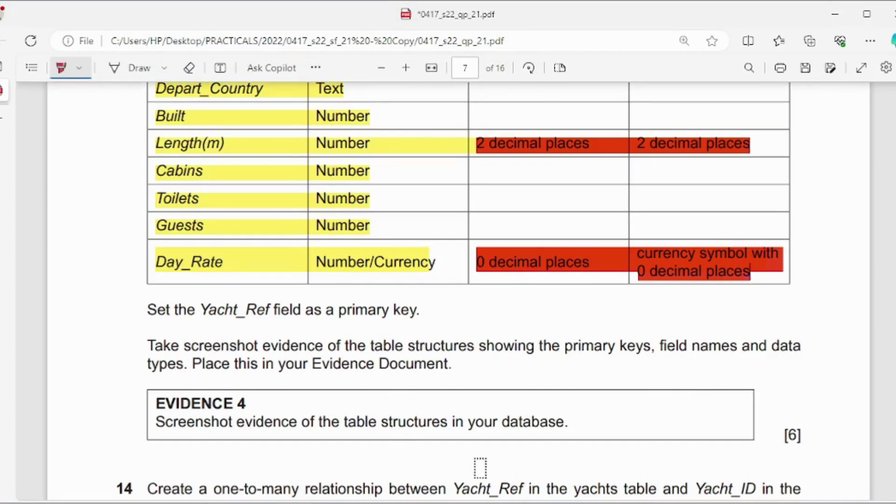
# - Return to Access and choose Yacht_Ref as the primary key for the yachts import
pyautogui.hotkey('alt', 'Tab')
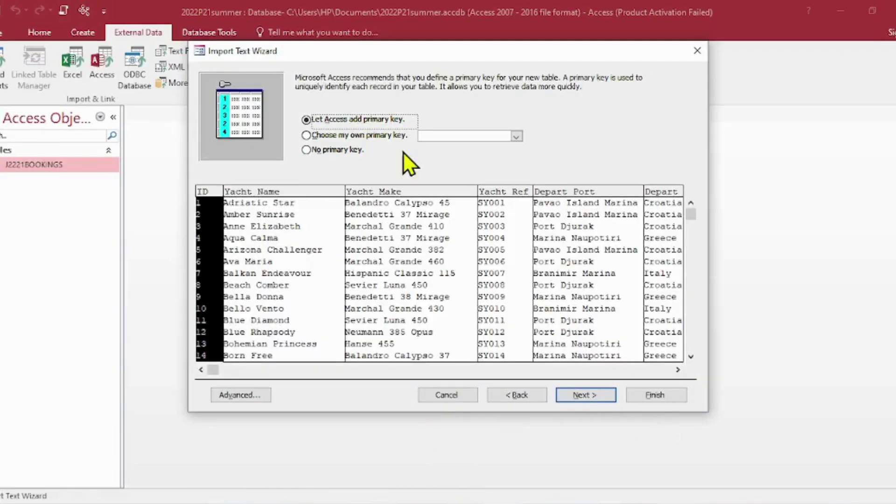
pyautogui.click(306, 135)
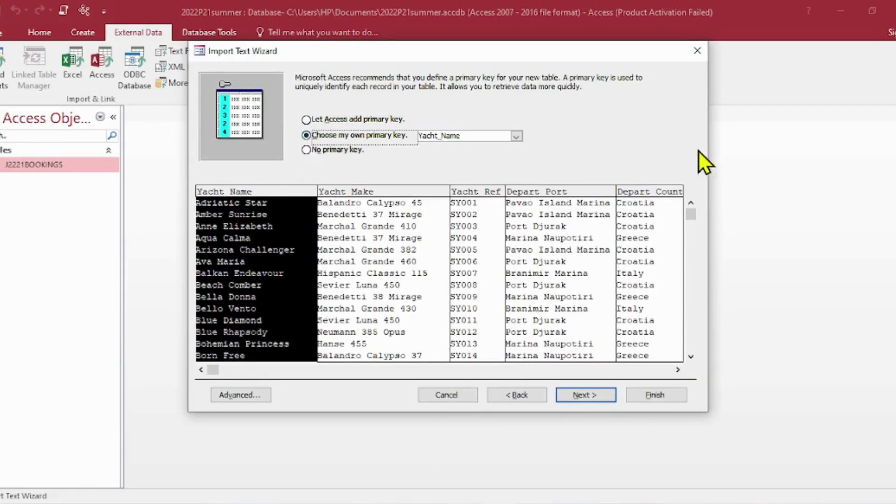
pyautogui.click(517, 136)
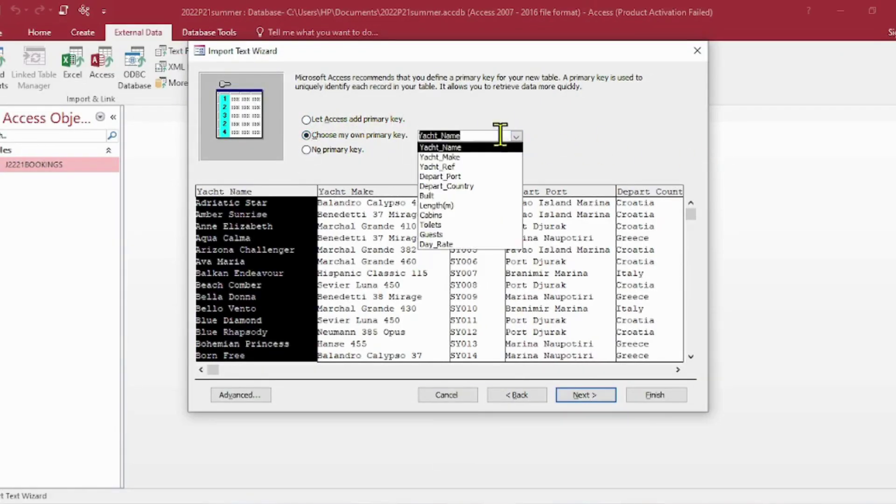
pyautogui.click(467, 167)
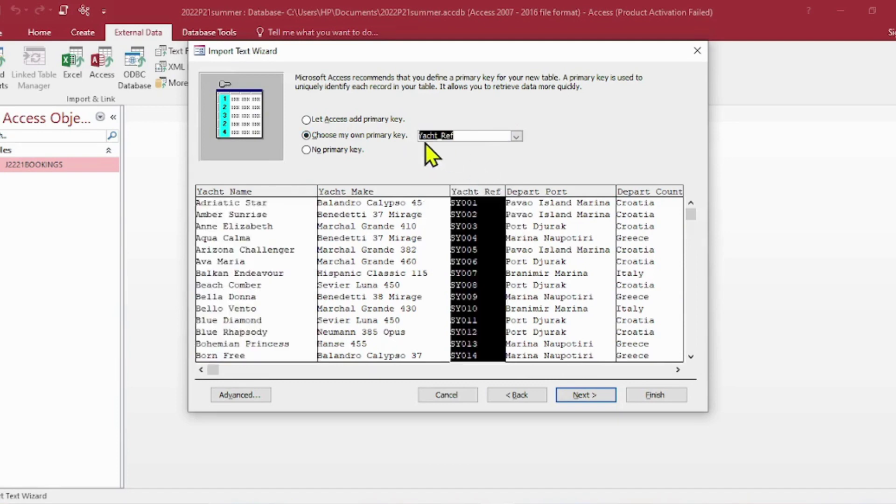
# - Finish the import into the table J2221YACHTS without saving the import steps
pyautogui.click(584, 392)
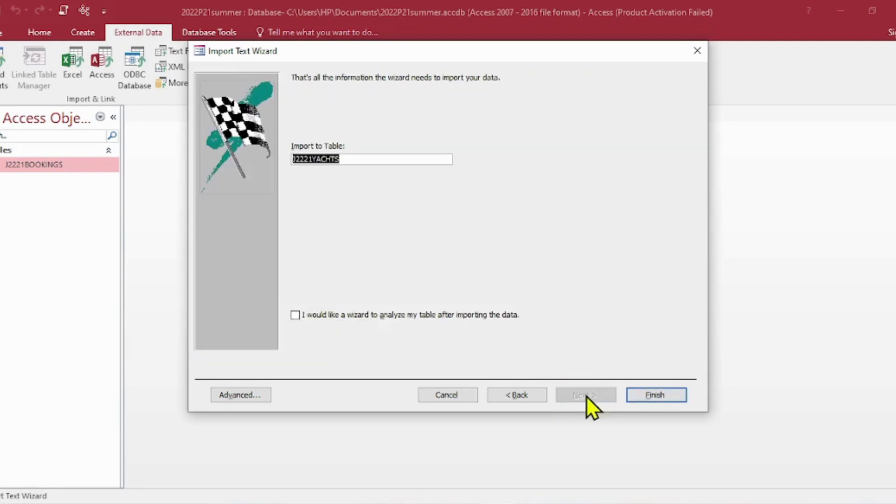
pyautogui.click(653, 395)
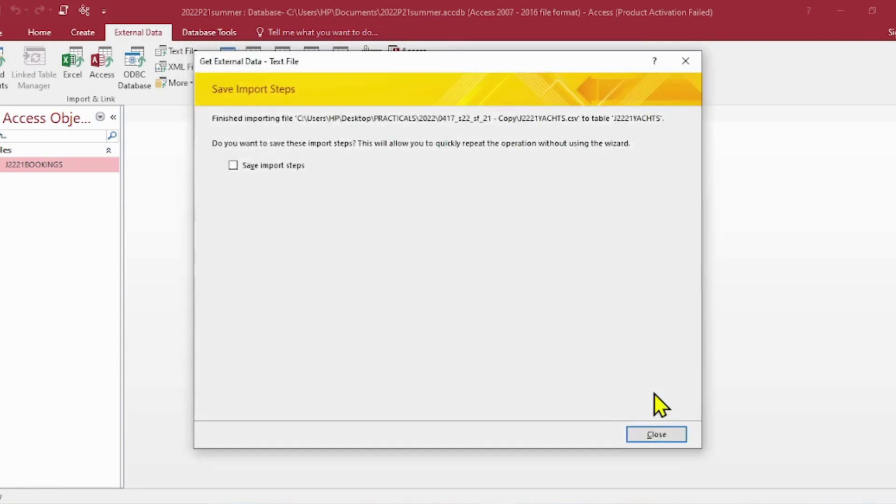
pyautogui.click(657, 434)
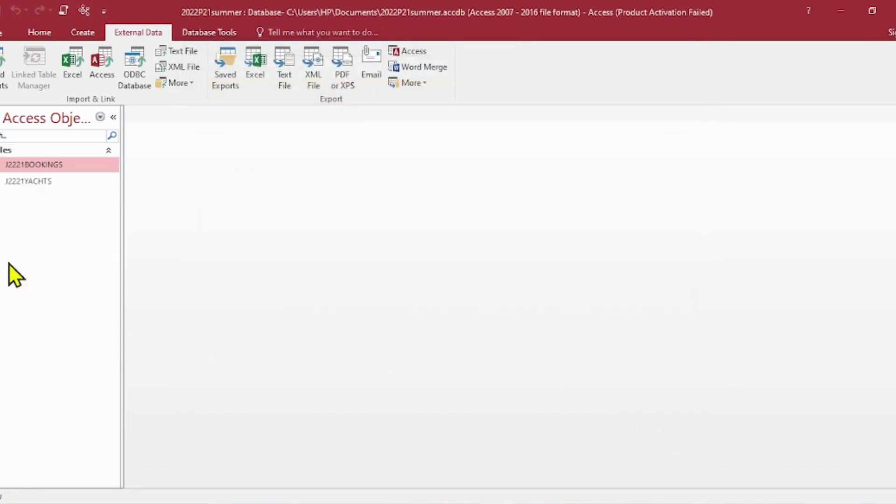
# - Open the J2221YACHTS and J2221BOOKINGS tables and display J2221BOOKINGS in Design View
pyautogui.doubleClick(29, 178)
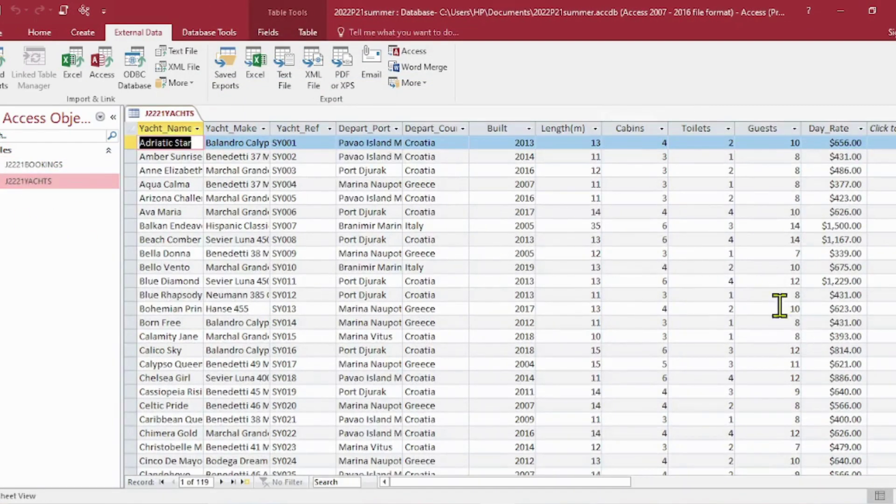
pyautogui.click(16, 164)
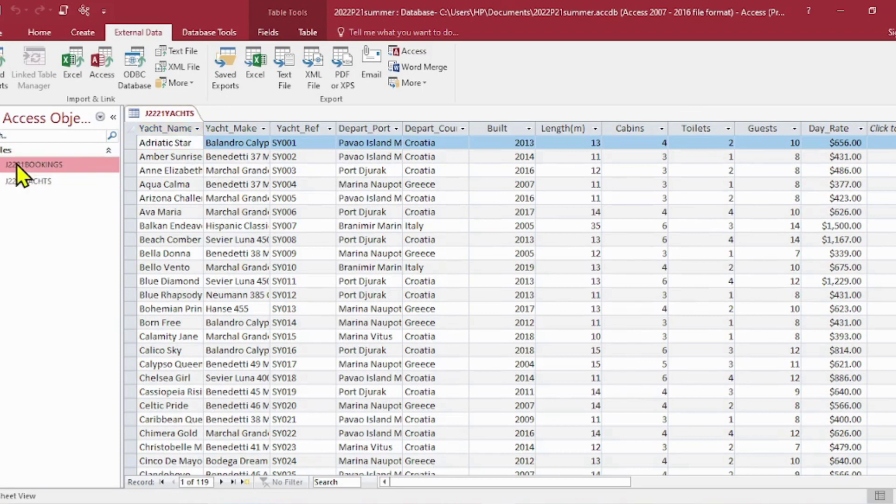
pyautogui.doubleClick(83, 165)
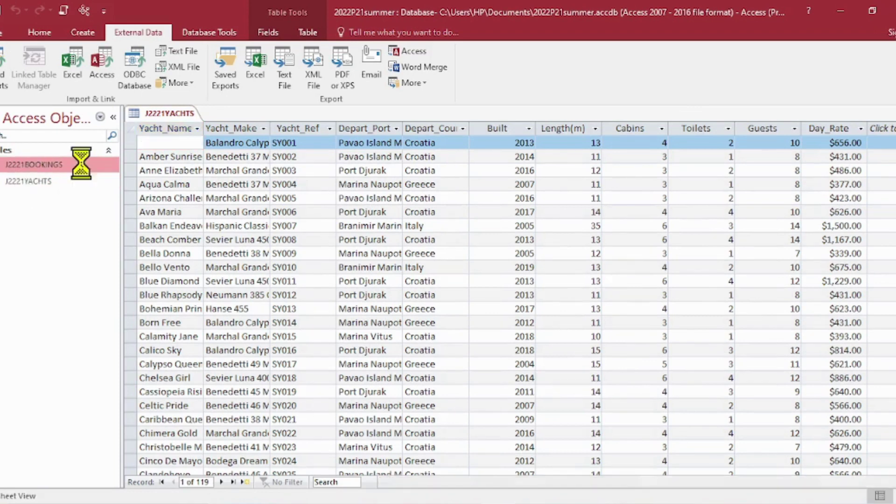
pyautogui.click(37, 32)
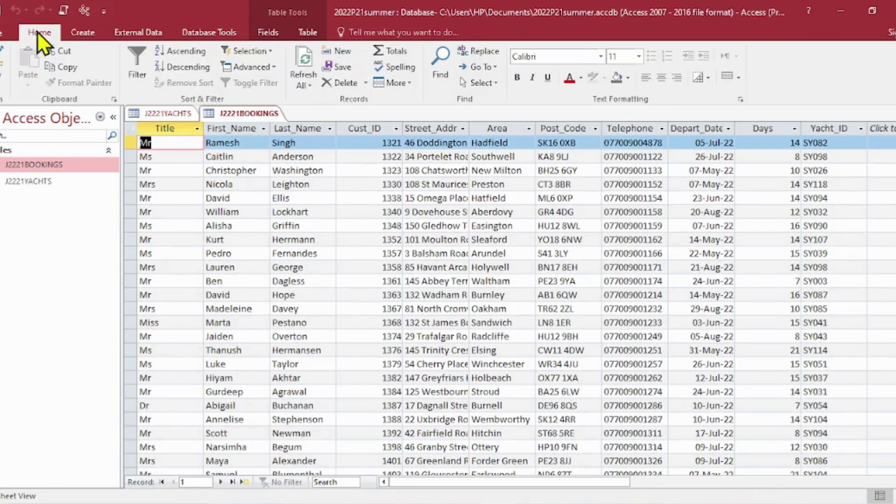
pyautogui.click(4, 87)
pyautogui.click(23, 132)
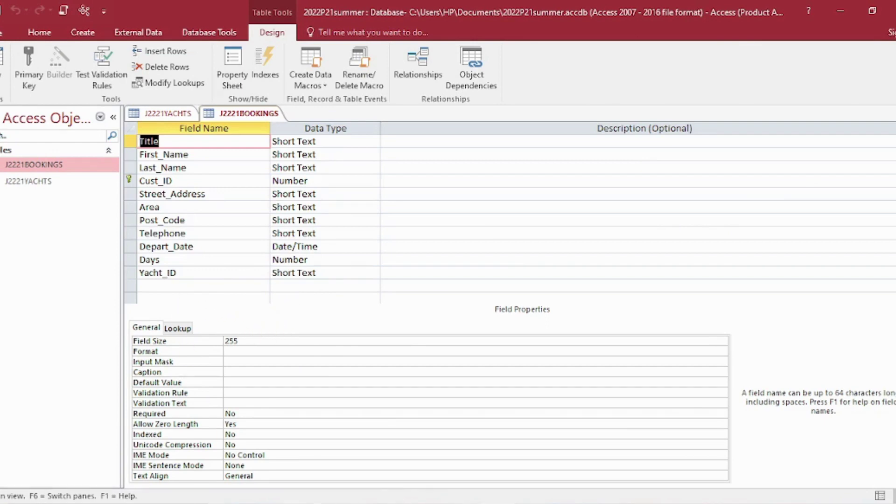
# - Check the required Depart_Date display in the question paper and set the field's Format property to Short Date
pyautogui.moveTo(294, 503)
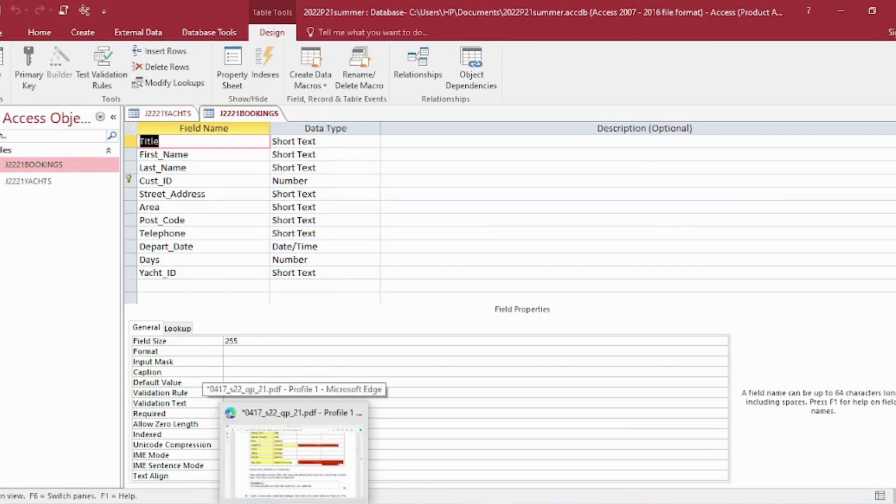
pyautogui.click(347, 247)
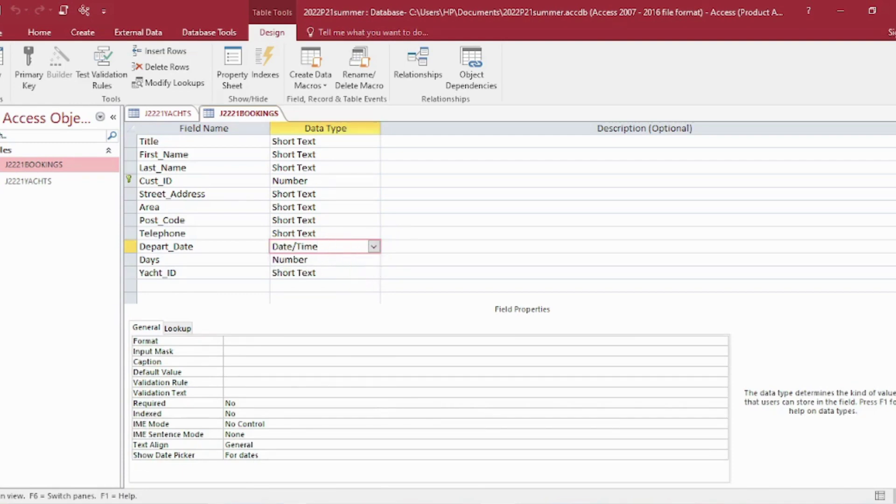
pyautogui.hotkey('alt', 'Tab')
pyautogui.scroll(8, 680, 364)
pyautogui.scroll(-20, 680, 364)
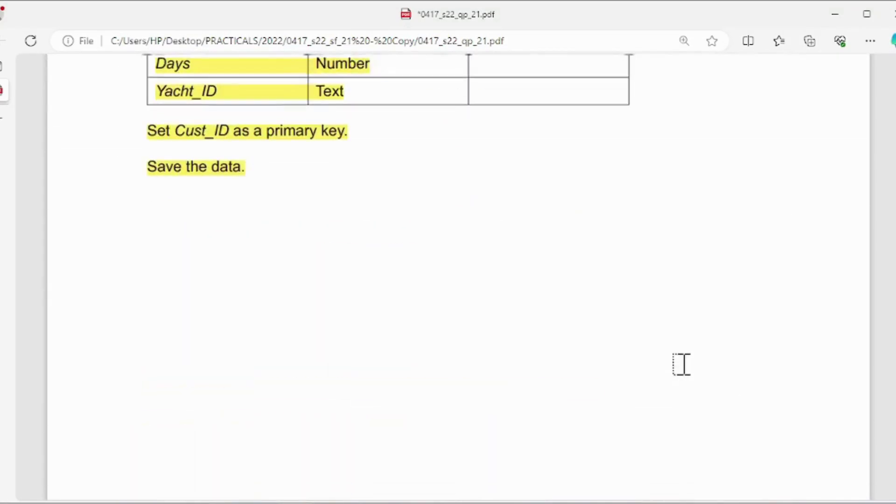
pyautogui.scroll(7, 680, 364)
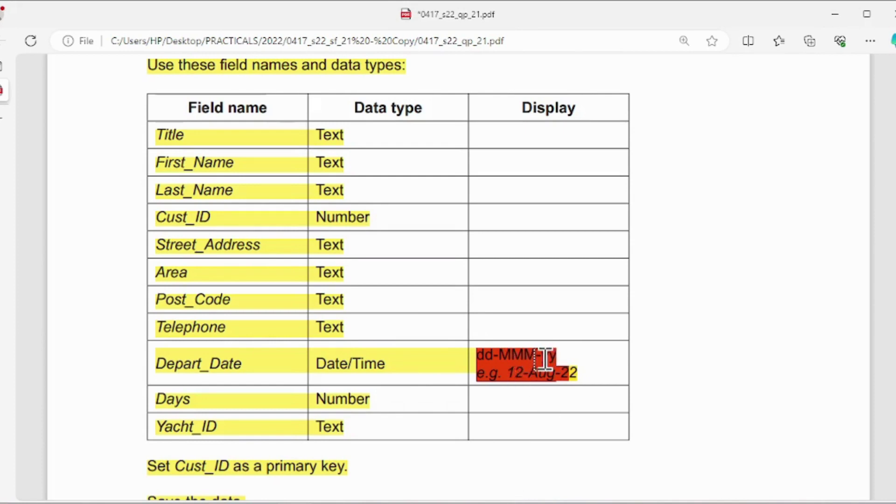
pyautogui.hotkey('alt', 'Tab')
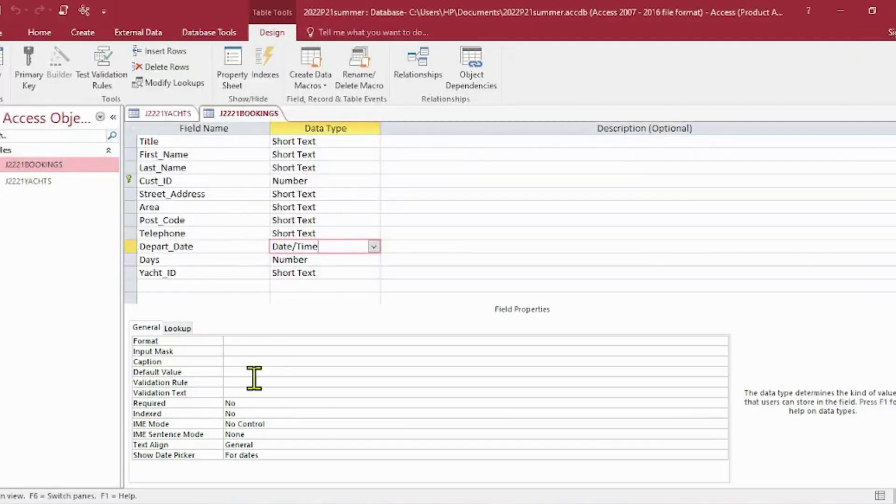
pyautogui.click(200, 345)
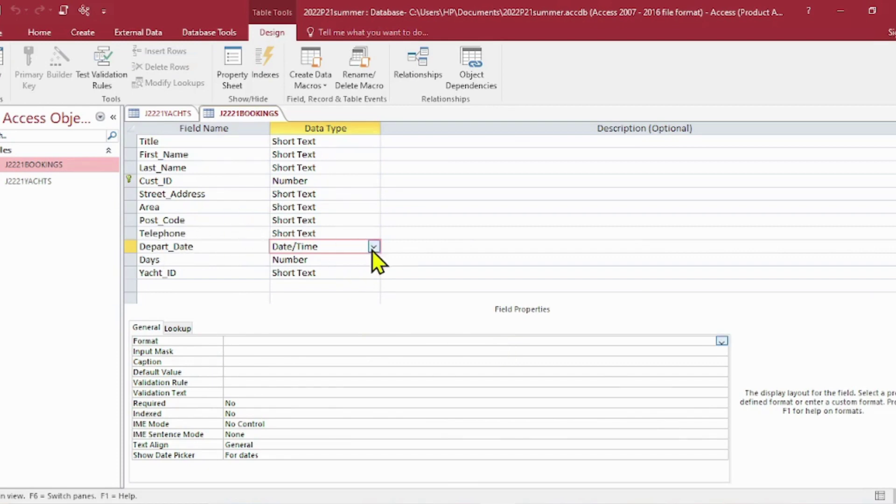
pyautogui.click(722, 345)
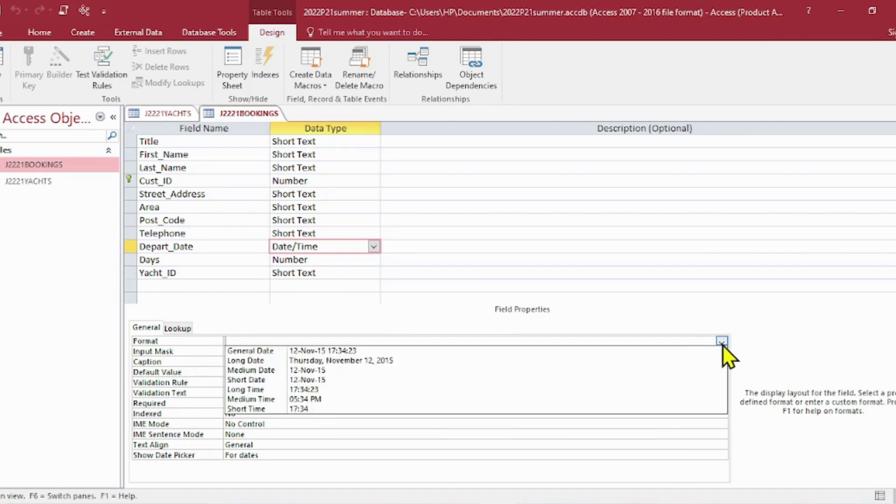
pyautogui.click(332, 380)
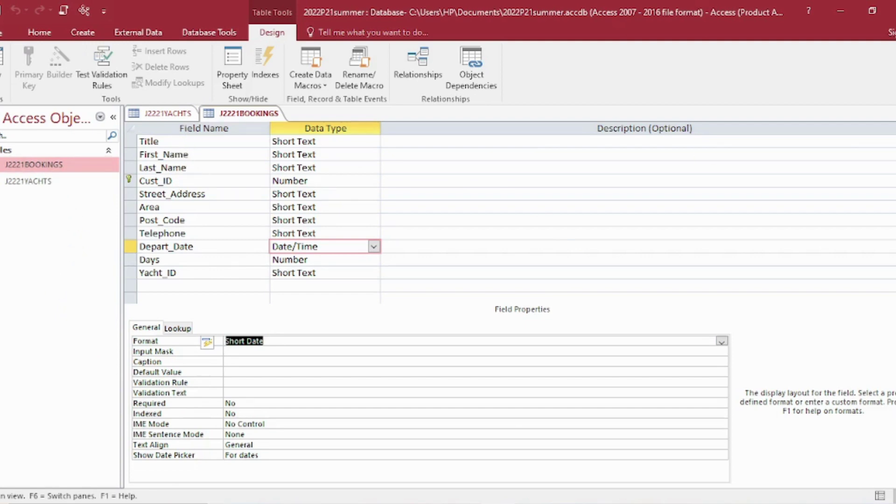
# - Recheck the date display requirement in the question paper, and close and reopen the J2221BOOKINGS table in Datasheet View
pyautogui.hotkey('alt', 'Tab')
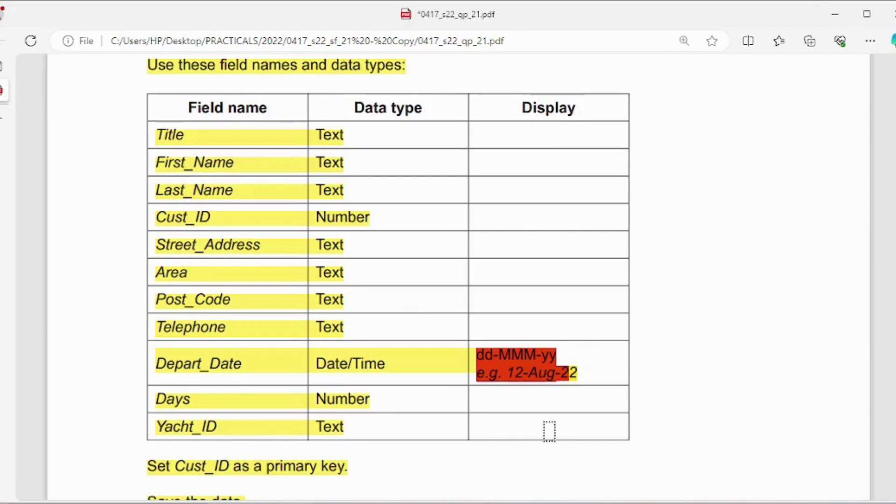
pyautogui.hotkey('alt', 'Tab')
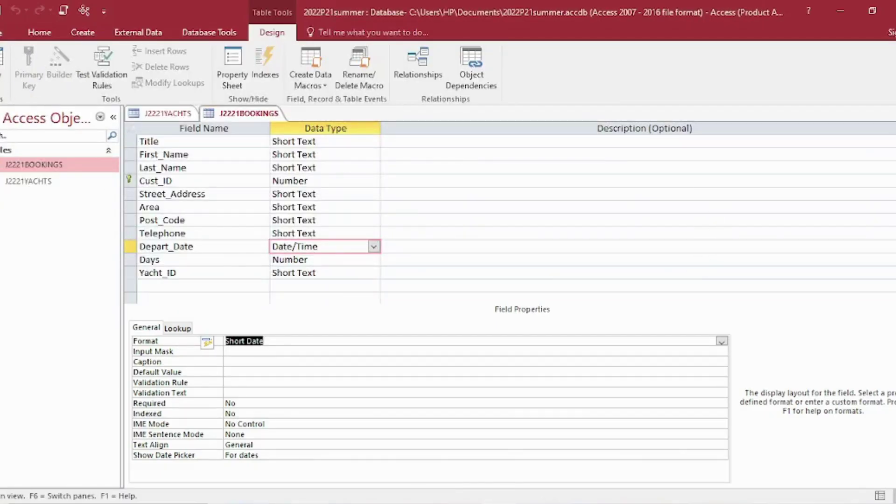
pyautogui.hotkey('ctrl', 'F4')
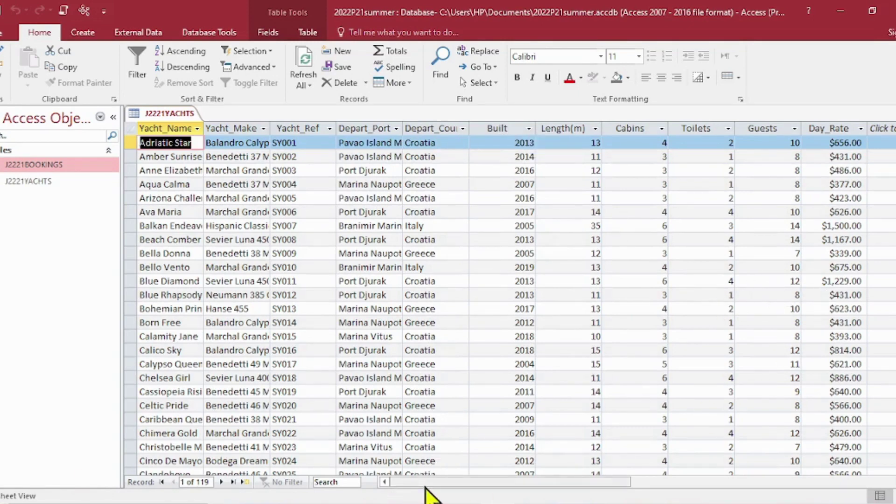
pyautogui.moveTo(426, 486)
pyautogui.mouseDown()
pyautogui.moveTo(588, 485)
pyautogui.moveTo(420, 490)
pyautogui.mouseUp()
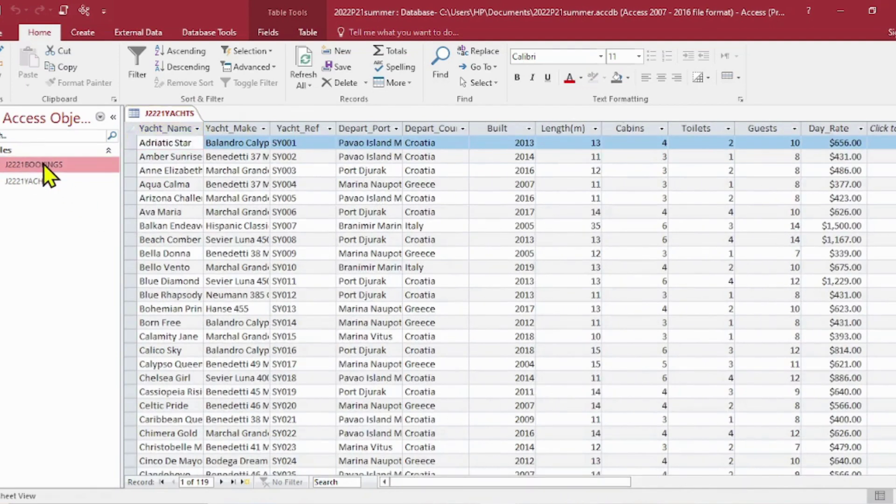
pyautogui.doubleClick(44, 164)
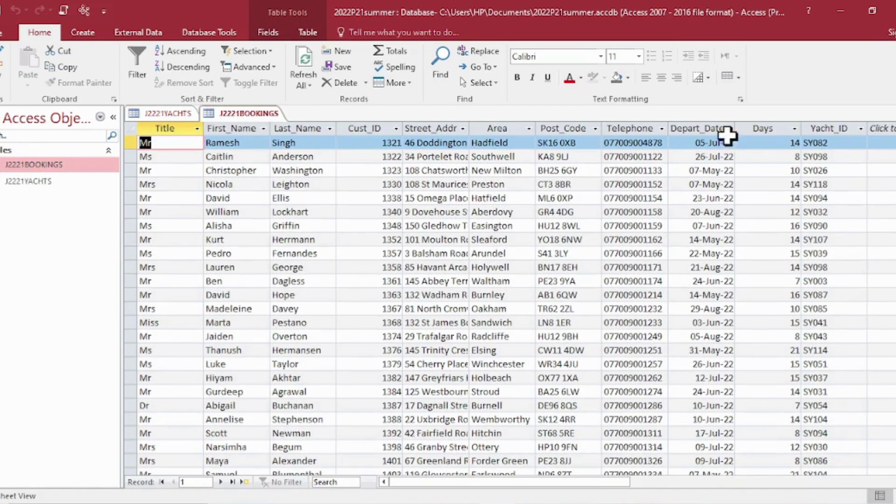
# - Widen the Depart_Date column in the J2221BOOKINGS datasheet so the heading and dates have more room
pyautogui.click(733, 129)
pyautogui.click(772, 103)
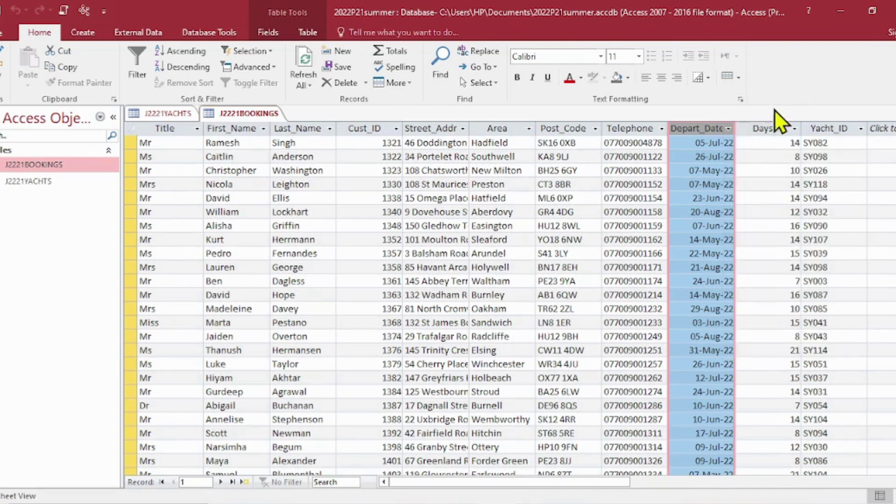
pyautogui.moveTo(736, 126); pyautogui.dragTo(781, 127)
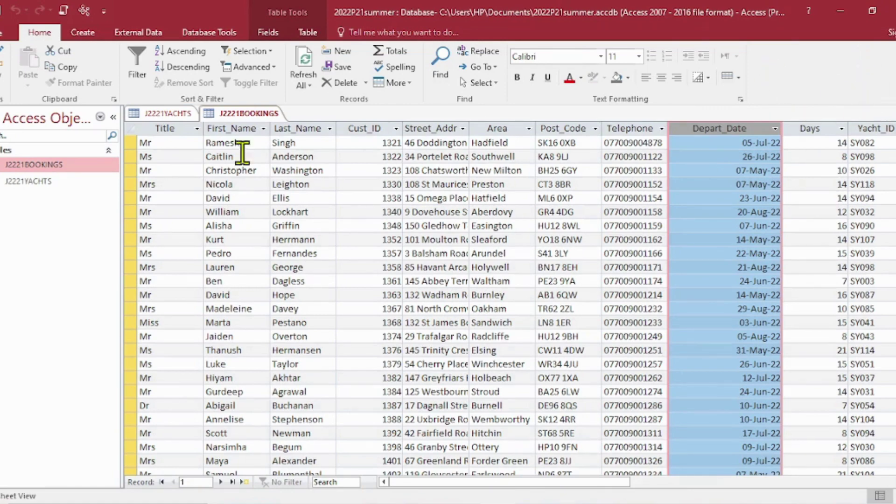
# - Open the J2221YACHTS table and compare its Day_Rate column with the storage and display requirements in the question paper
pyautogui.doubleClick(37, 185)
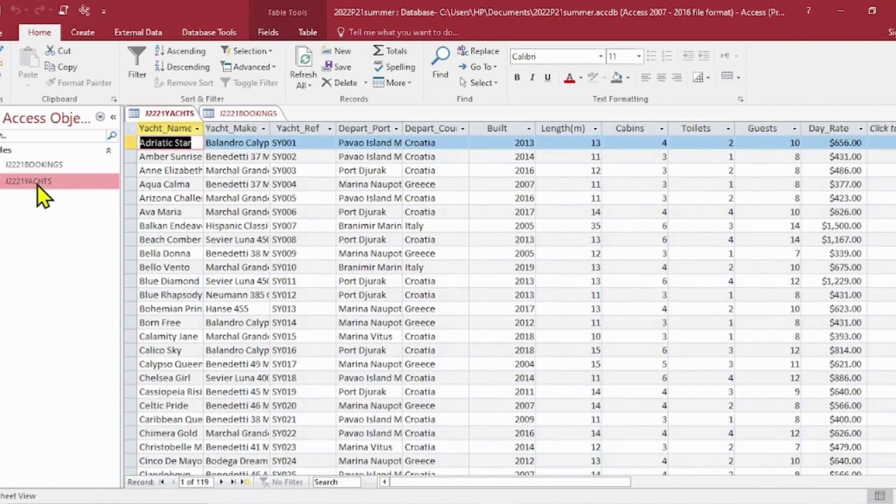
pyautogui.click(336, 503)
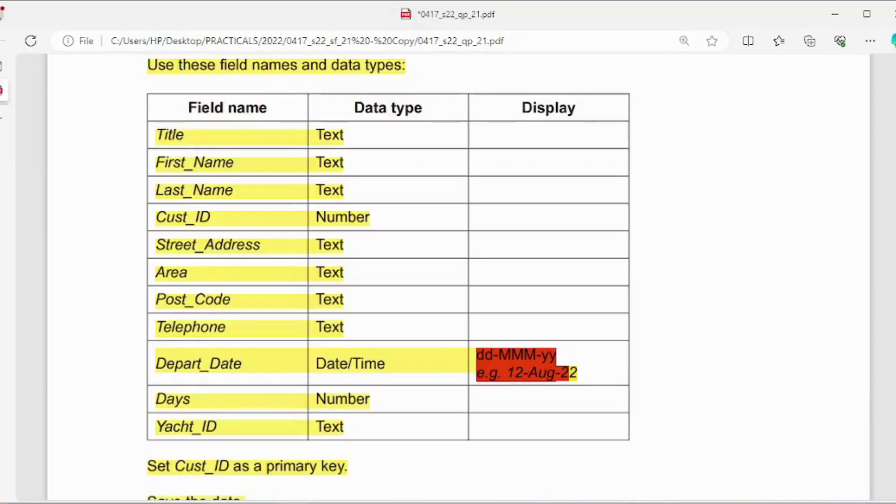
pyautogui.scroll(-1, 675, 328)
pyautogui.scroll(-15, 675, 329)
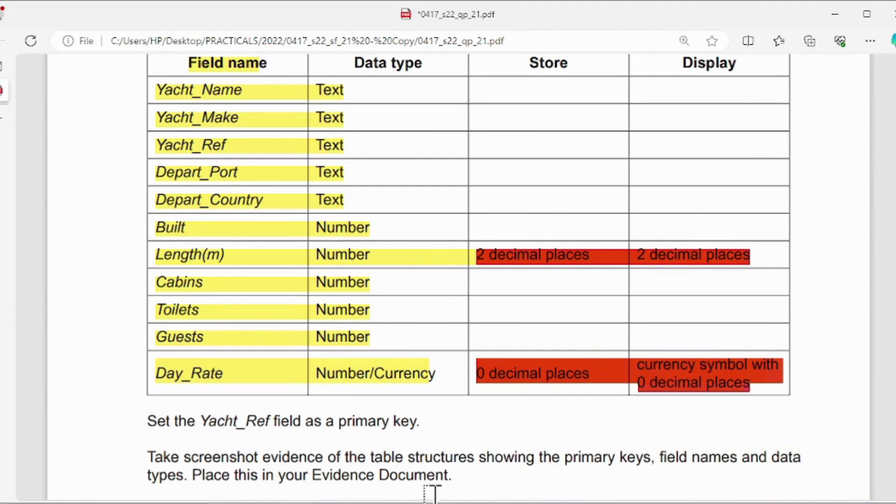
pyautogui.click(573, 503)
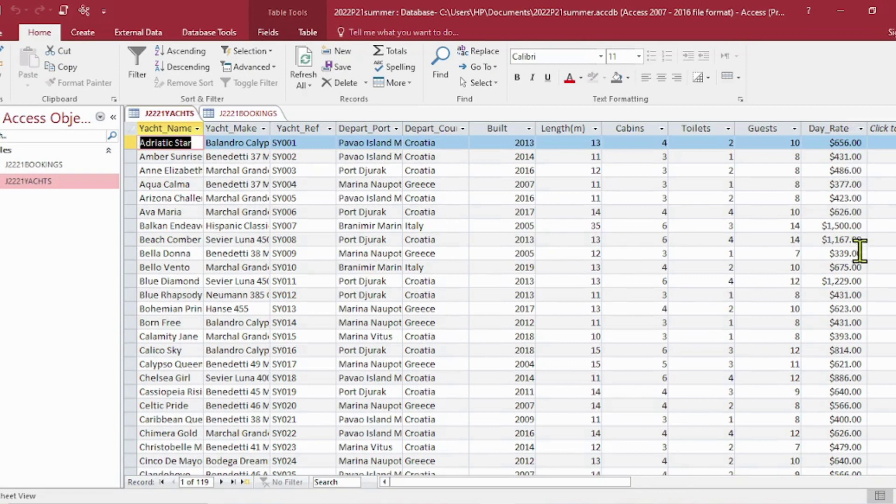
pyautogui.click(833, 126)
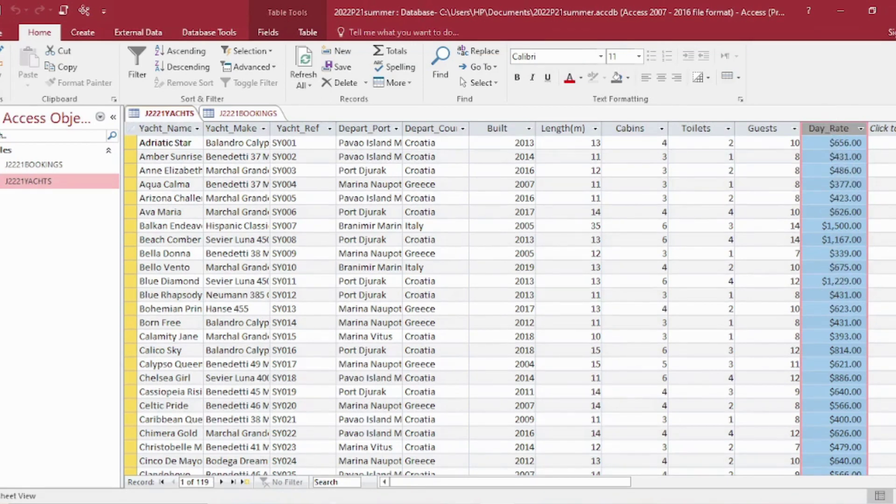
pyautogui.hotkey('alt', 'Tab')
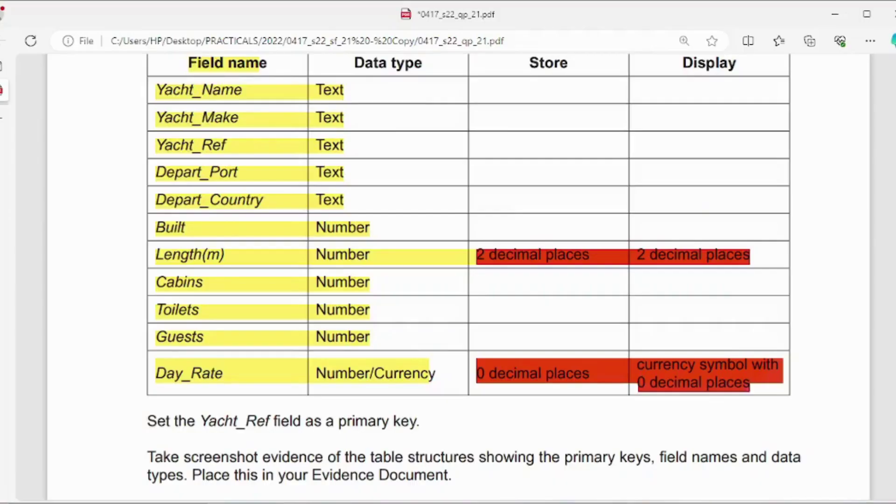
pyautogui.hotkey('alt', 'Tab')
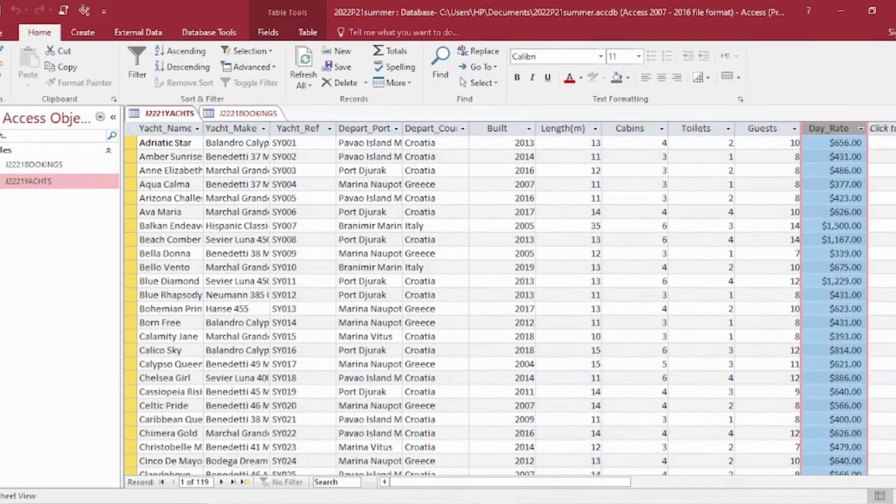
# - Switch the J2221YACHTS table to Design View and set the Day_Rate field's Decimal Places to 0
pyautogui.click(1, 93)
pyautogui.click(37, 138)
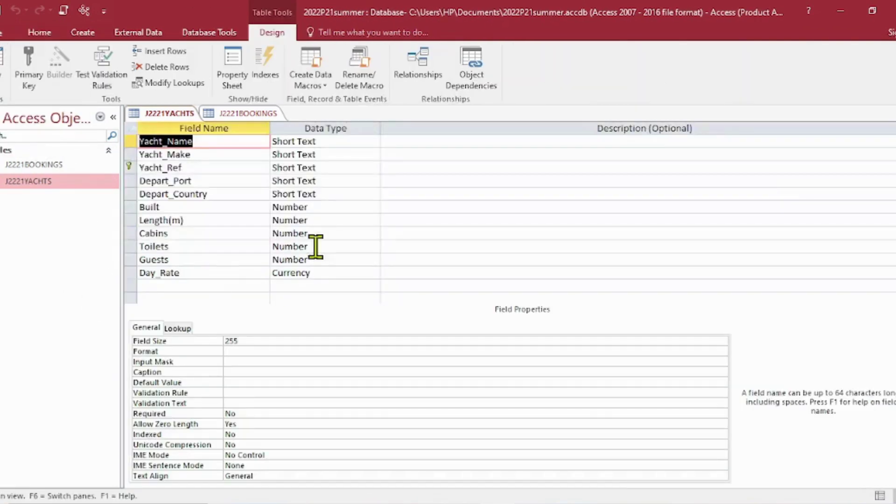
pyautogui.click(357, 270)
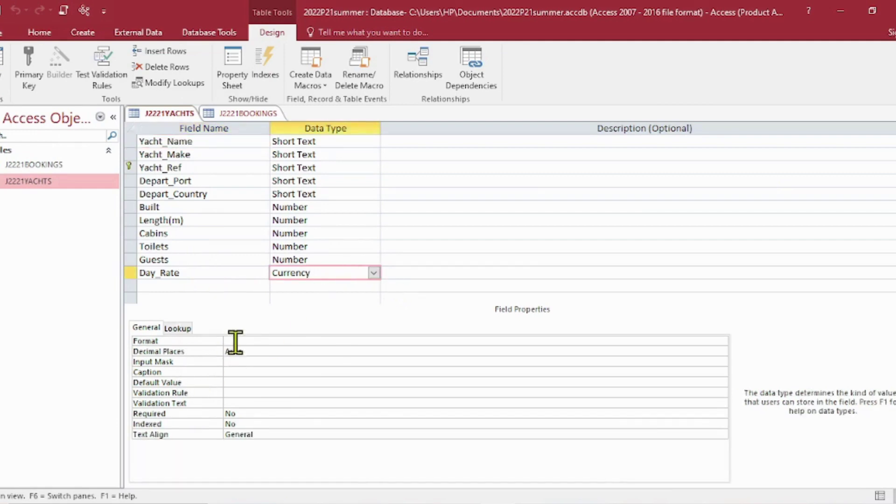
pyautogui.click(263, 352)
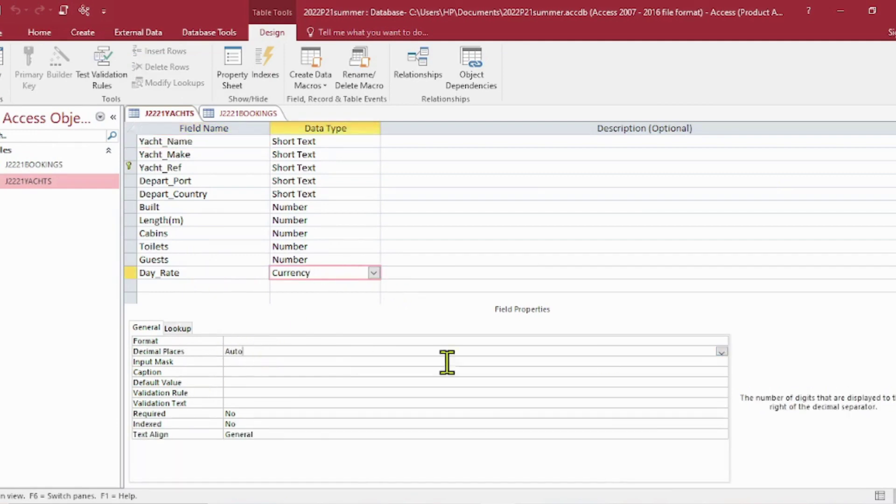
pyautogui.click(725, 356)
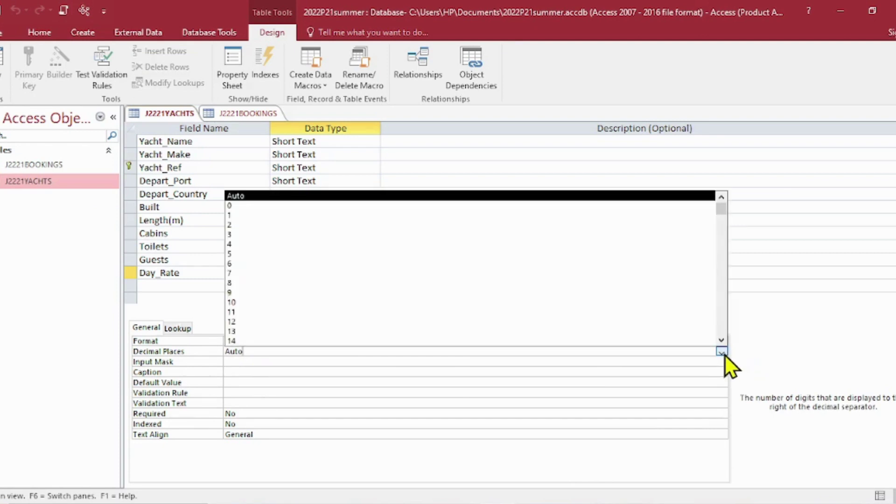
pyautogui.click(241, 205)
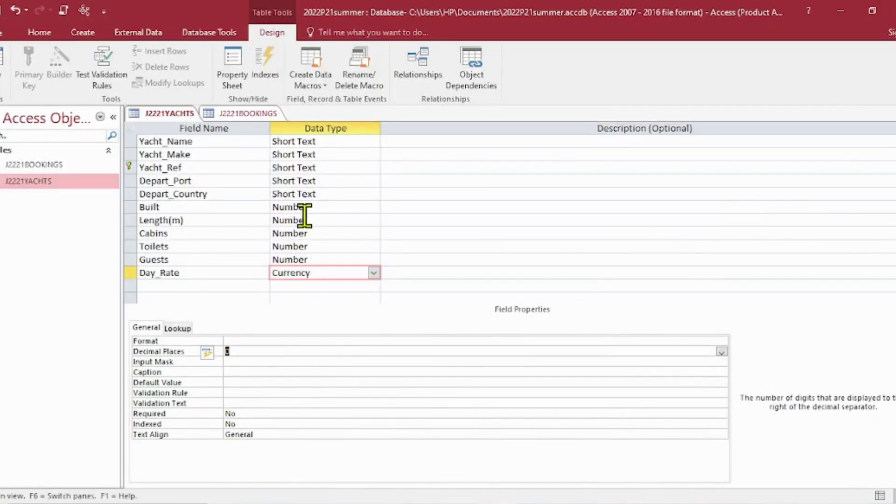
# - Set the Length(m) field's Decimal Places property to 2
pyautogui.click(313, 219)
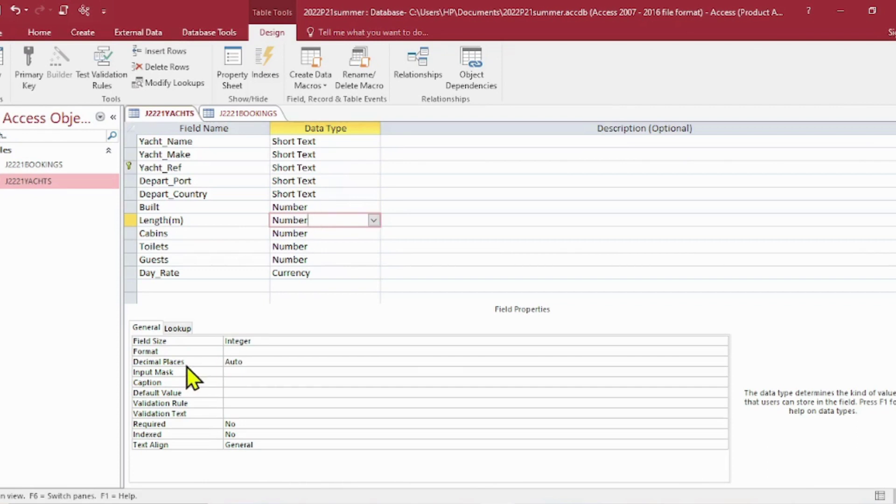
pyautogui.click(272, 352)
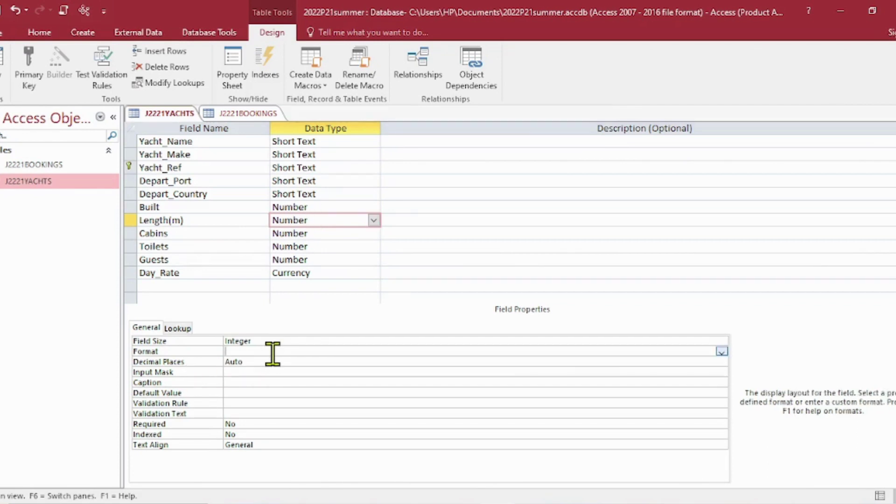
pyautogui.click(721, 352)
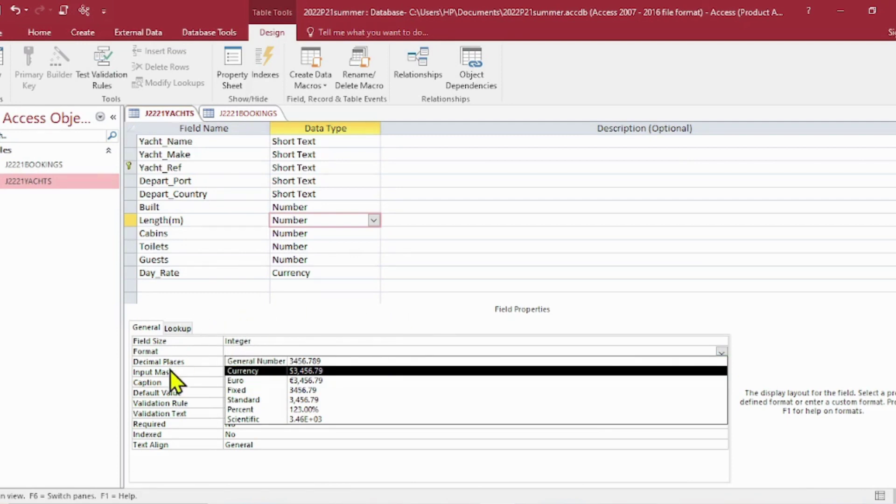
pyautogui.click(186, 362)
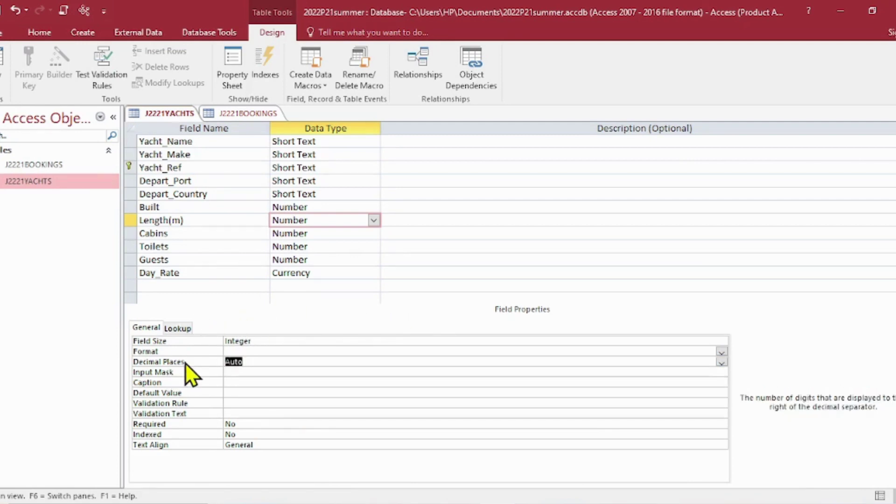
pyautogui.click(722, 362)
pyautogui.click(287, 234)
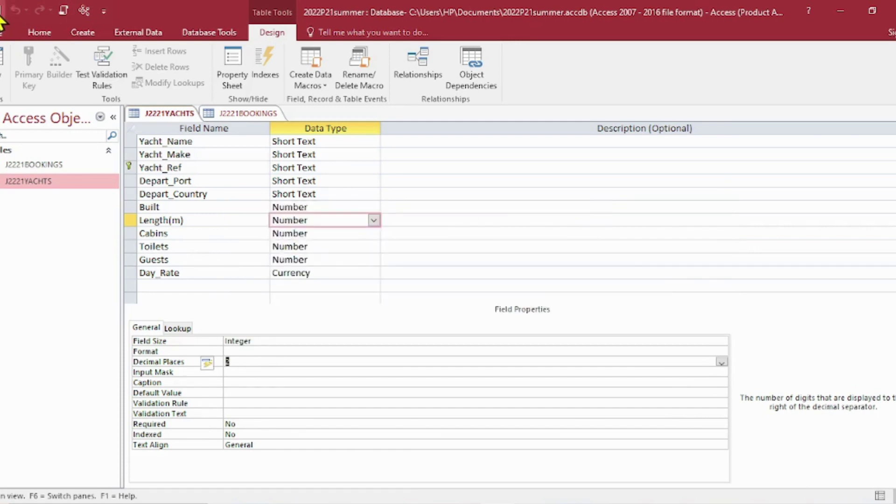
# - Show the J2221YACHTS table in Datasheet View and check the number display in the Day_Rate and Length(m) columns
pyautogui.click(2, 93)
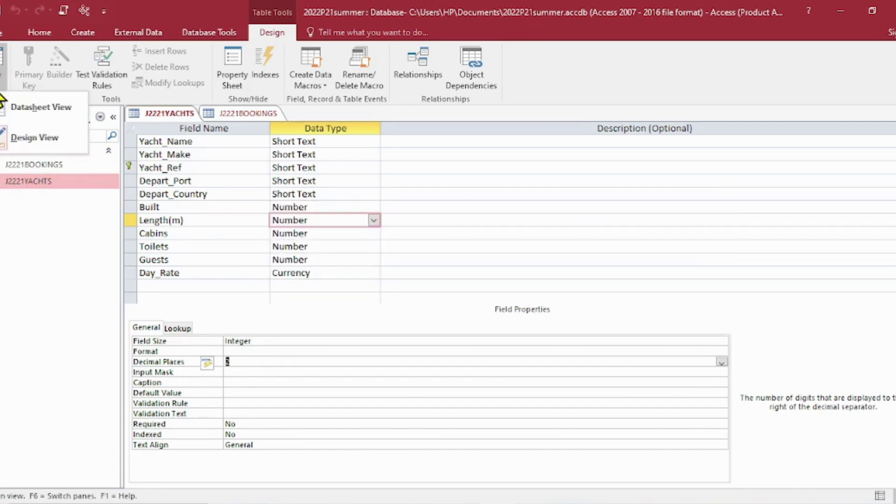
pyautogui.click(24, 110)
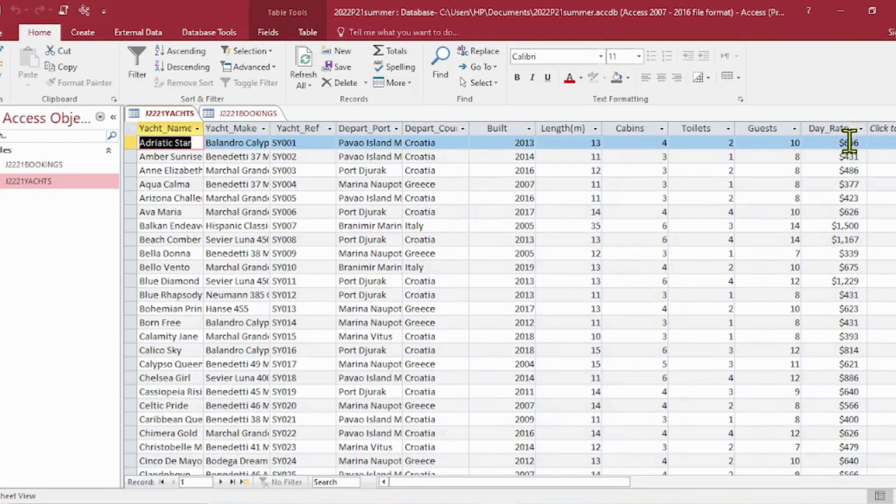
pyautogui.click(837, 125)
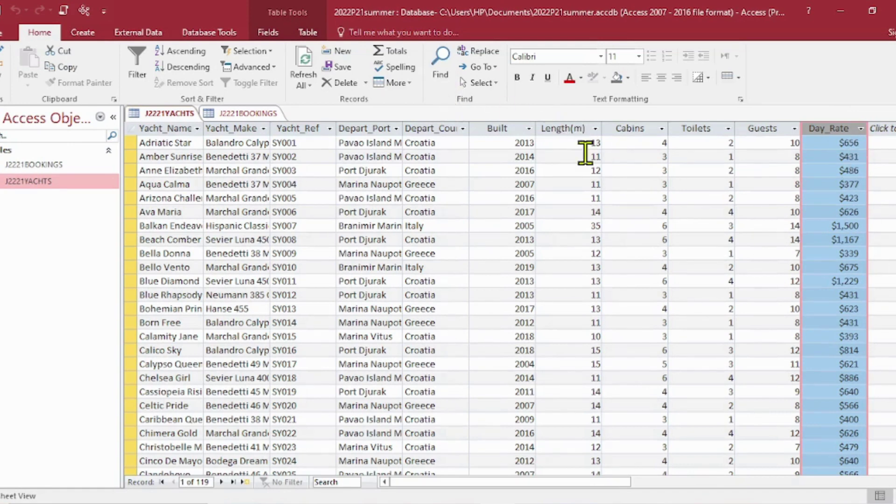
pyautogui.click(565, 130)
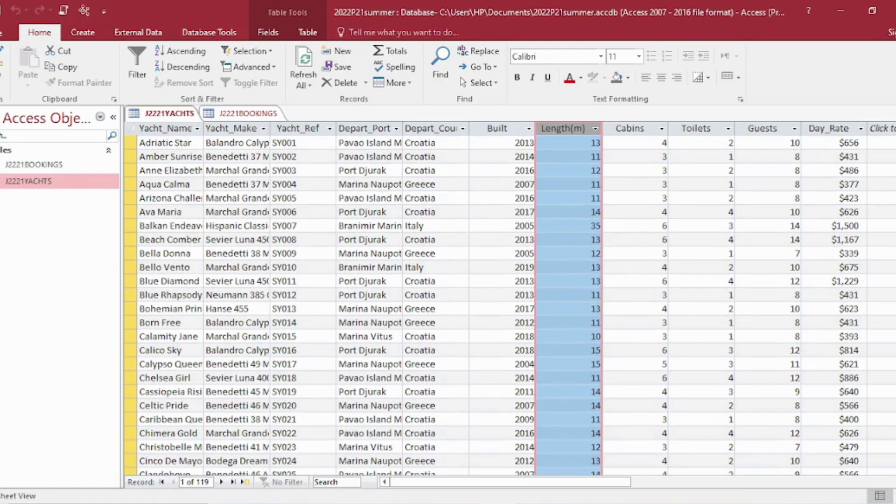
# - In Design View, set the Length(m) field's Format to Fixed, save the table and check the column in Datasheet View
pyautogui.click(4, 81)
pyautogui.click(33, 136)
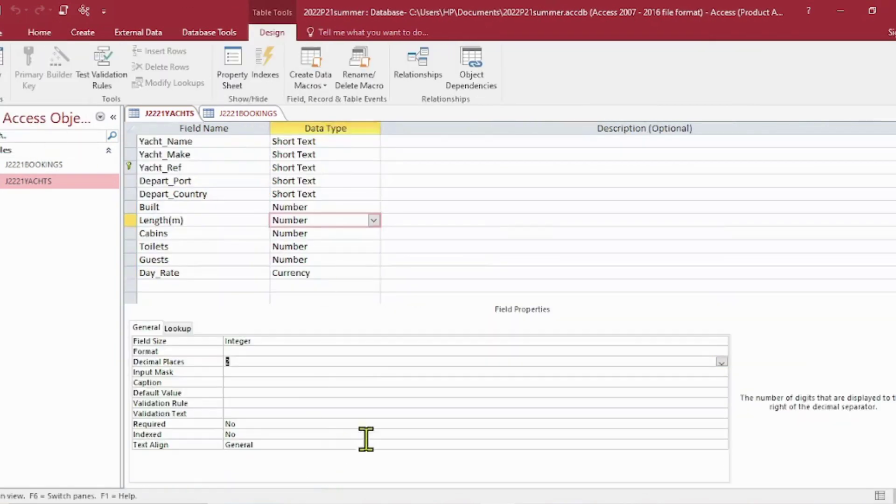
pyautogui.click(375, 222)
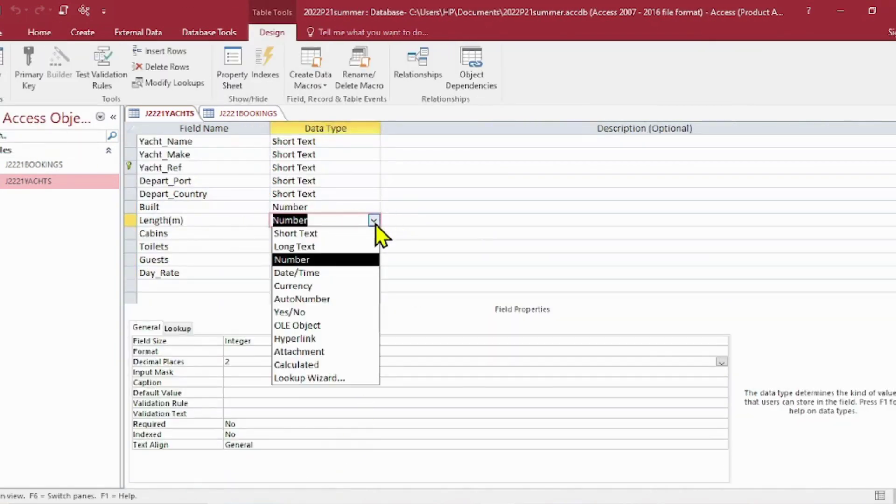
pyautogui.click(345, 259)
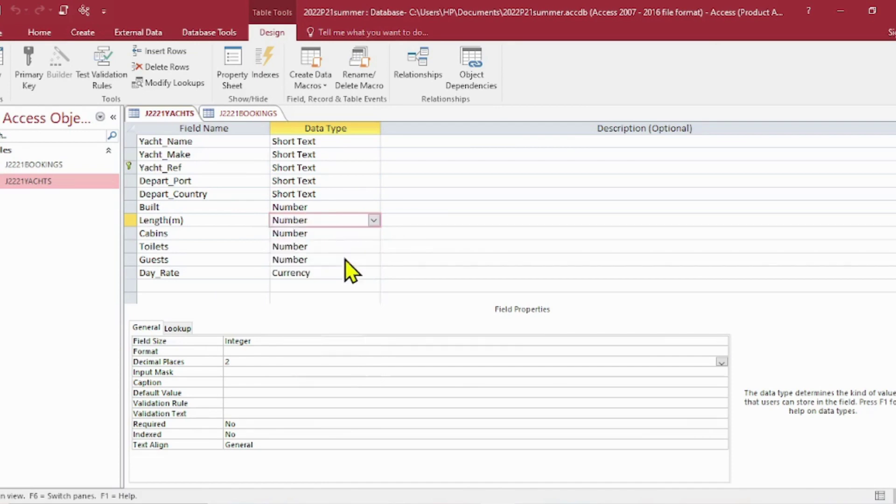
pyautogui.click(336, 342)
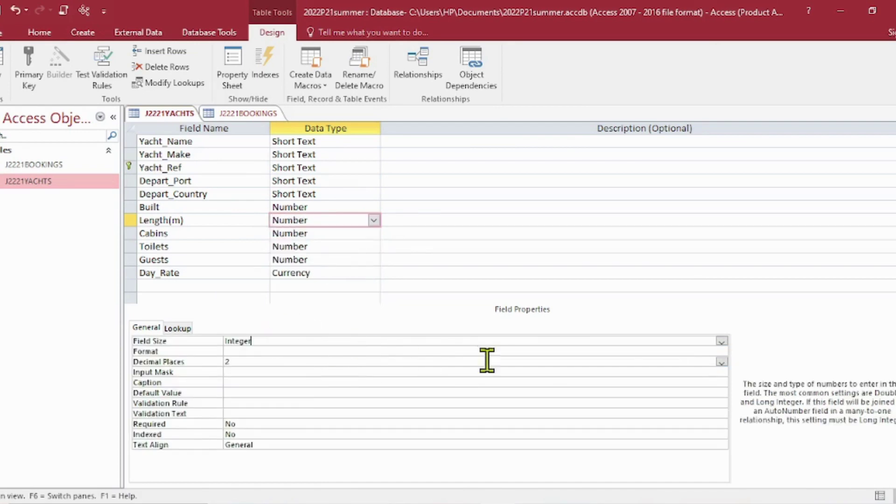
pyautogui.click(714, 352)
pyautogui.click(721, 351)
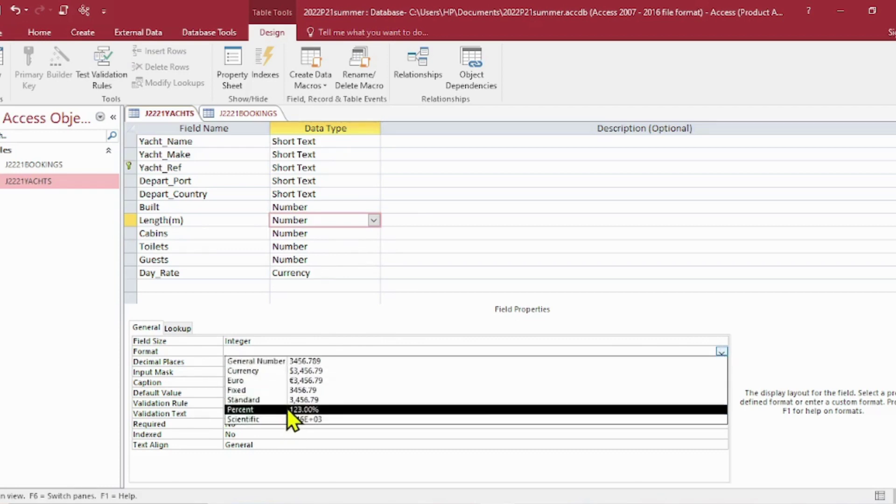
pyautogui.click(321, 392)
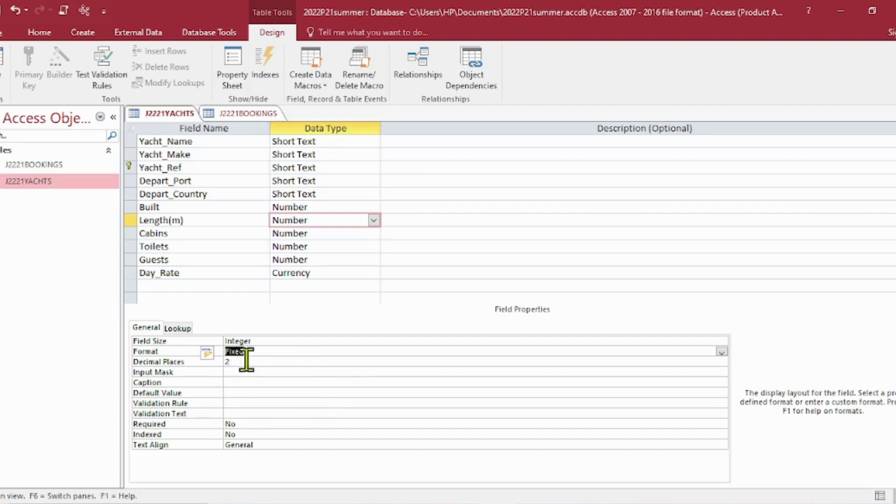
pyautogui.click(1, 10)
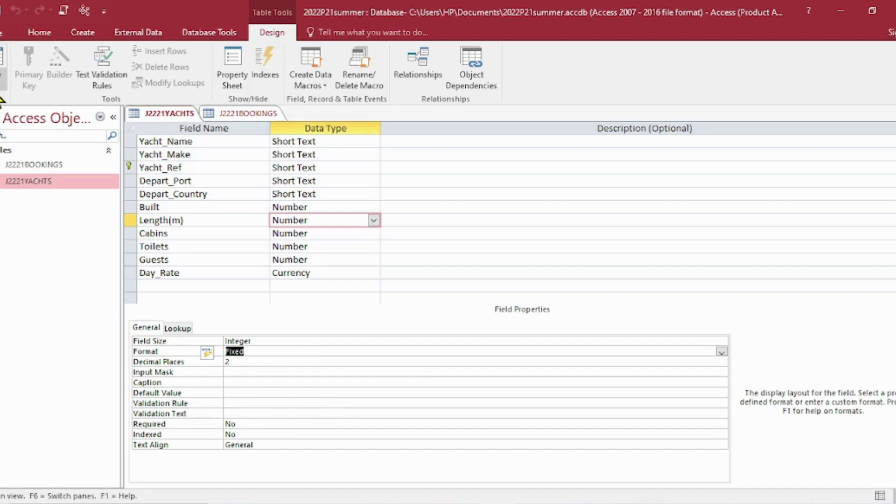
pyautogui.click(2, 95)
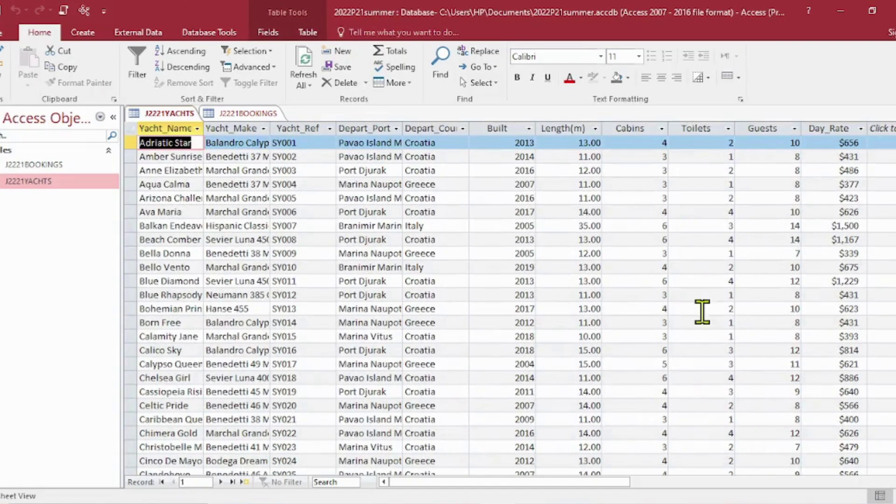
pyautogui.click(574, 128)
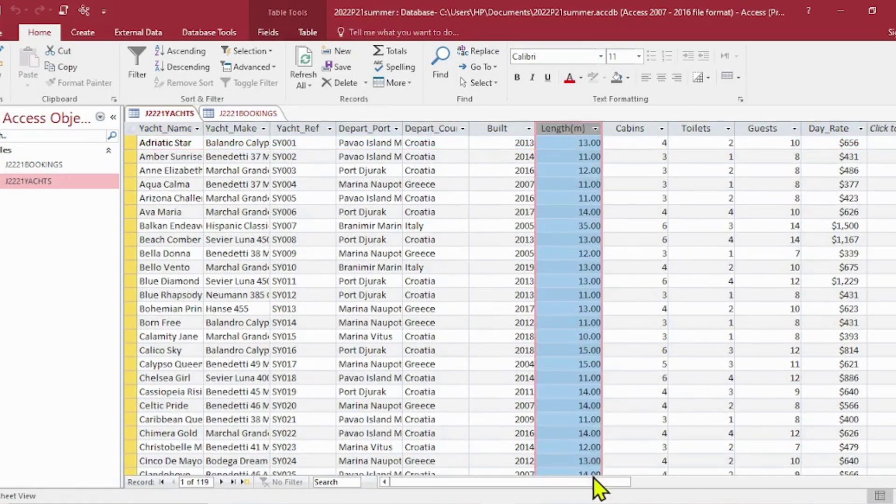
# - Switch to the question paper PDF and highlight in red the Yacht_Ref primary key instruction and the table structure screenshot instruction
pyautogui.scroll(-4, 586, 300)
pyautogui.scroll(4, 586, 280)
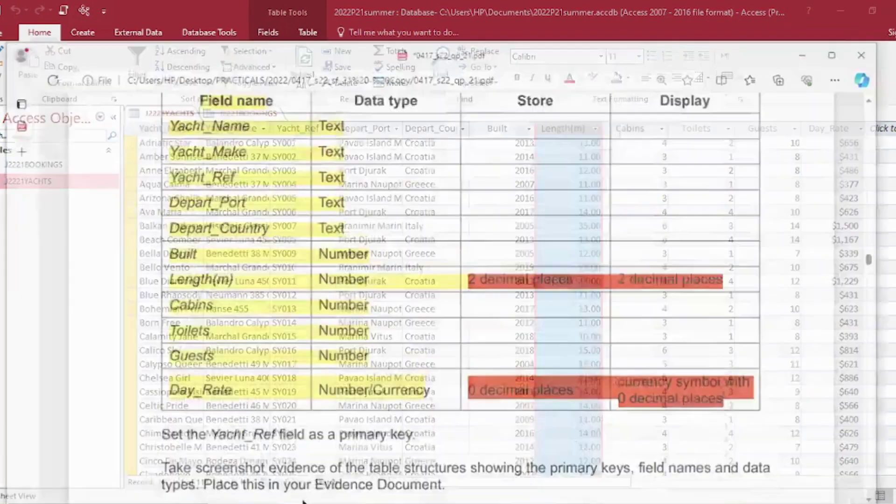
pyautogui.scroll(-5, 430, 306)
pyautogui.scroll(1, 391, 282)
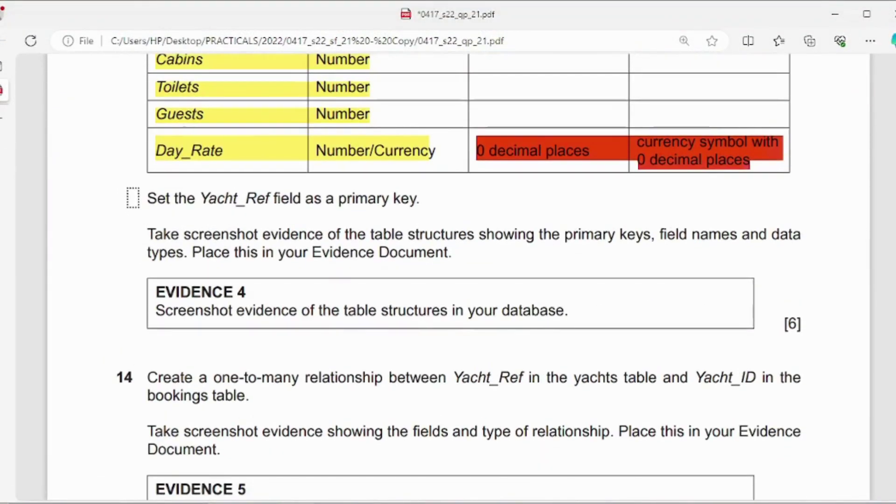
pyautogui.moveTo(132, 198); pyautogui.dragTo(421, 200)
pyautogui.moveTo(146, 239); pyautogui.dragTo(483, 255)
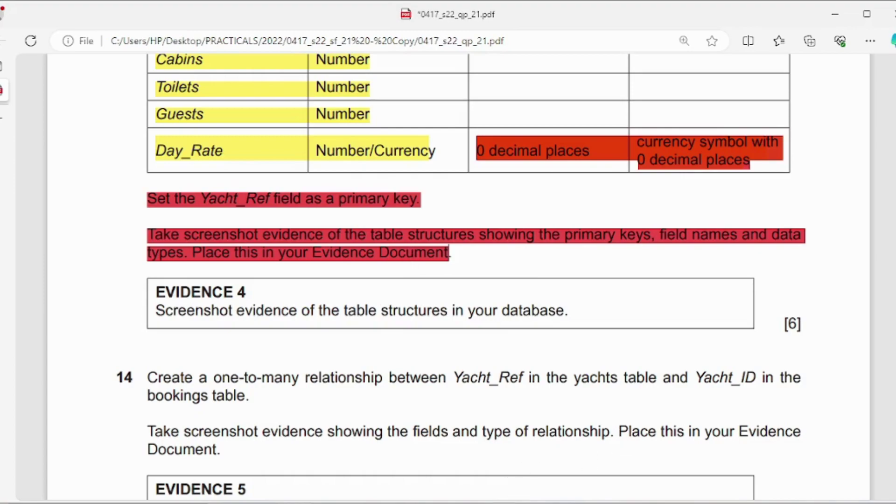
# - Switch from the question paper to the Access database and open the J2221YACHTS table in Design View
pyautogui.hotkey('alt', 'Tab')
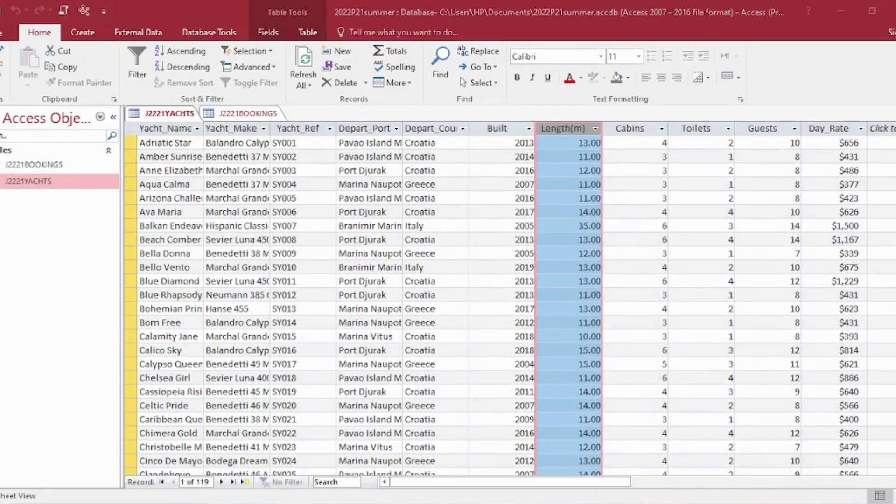
pyautogui.hotkey('alt', 'Tab')
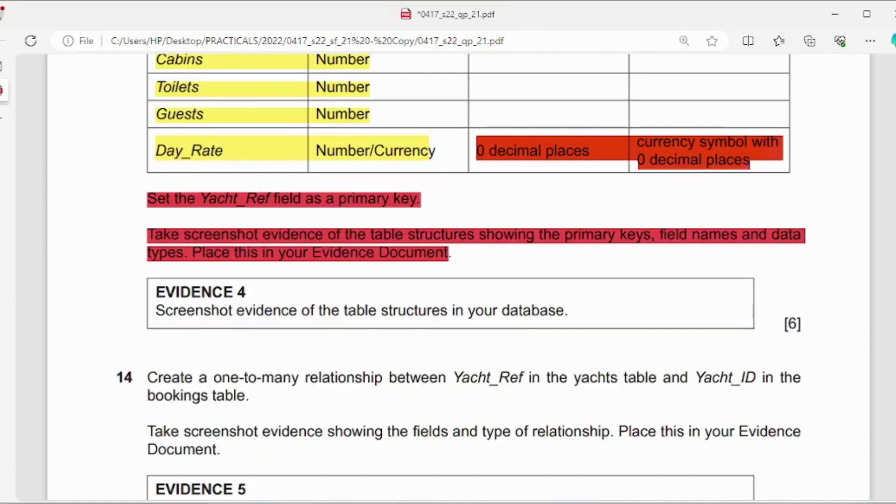
pyautogui.hotkey('alt', 'Tab')
pyautogui.moveTo(546, 433); pyautogui.dragTo(546, 446)
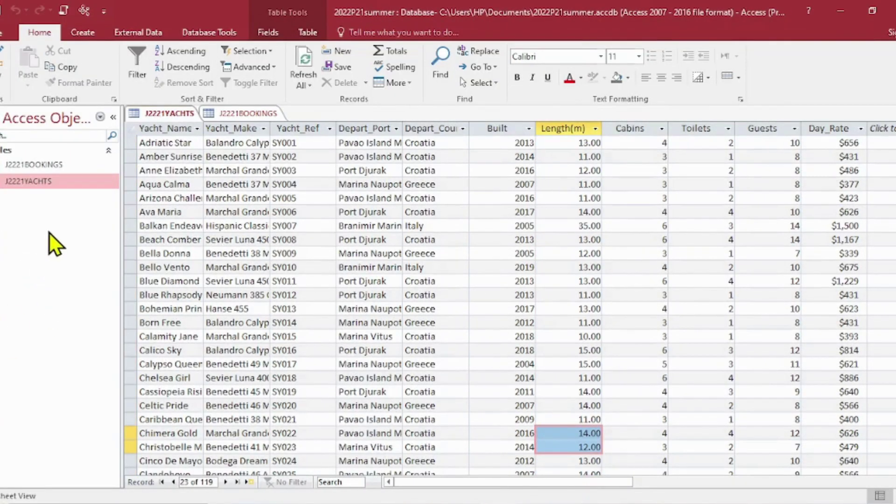
pyautogui.click(4, 84)
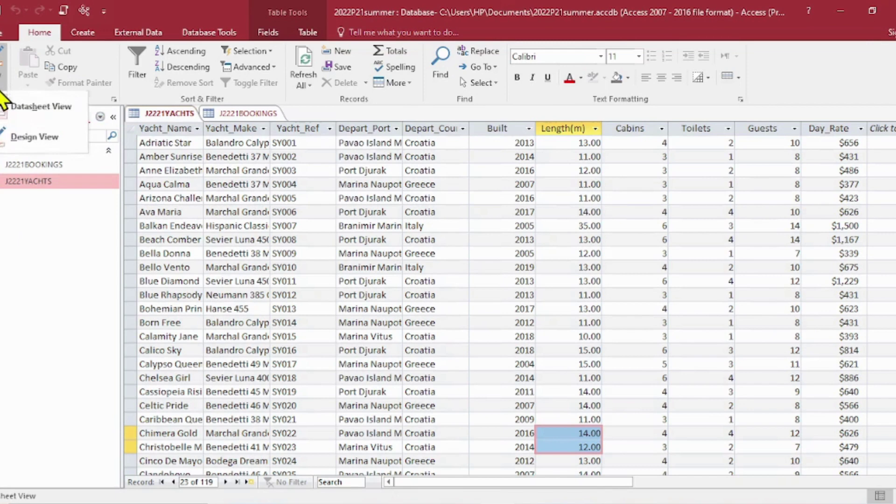
pyautogui.click(26, 138)
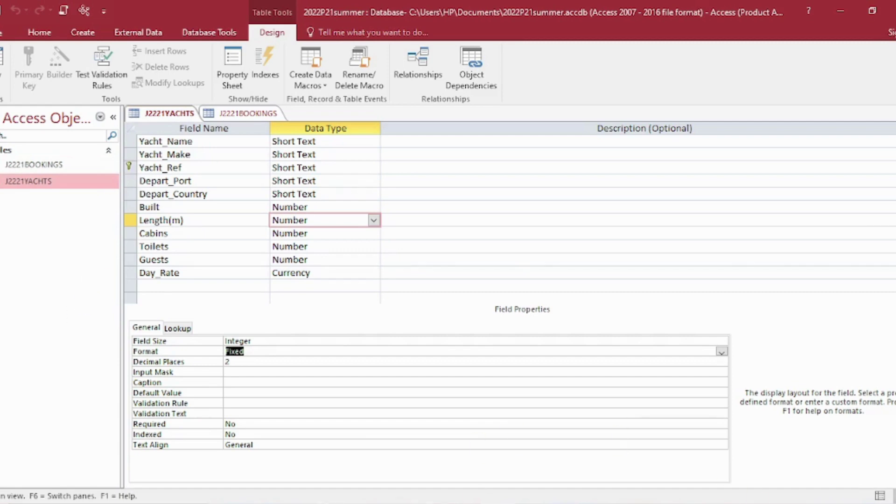
# - Capture a Snipping Tool screenshot of the J2221YACHTS table structure, including the Yacht_Ref key, field names, data types and the Length(m) field properties
pyautogui.hotkey('alt', 'Tab')
pyautogui.click(16, 50)
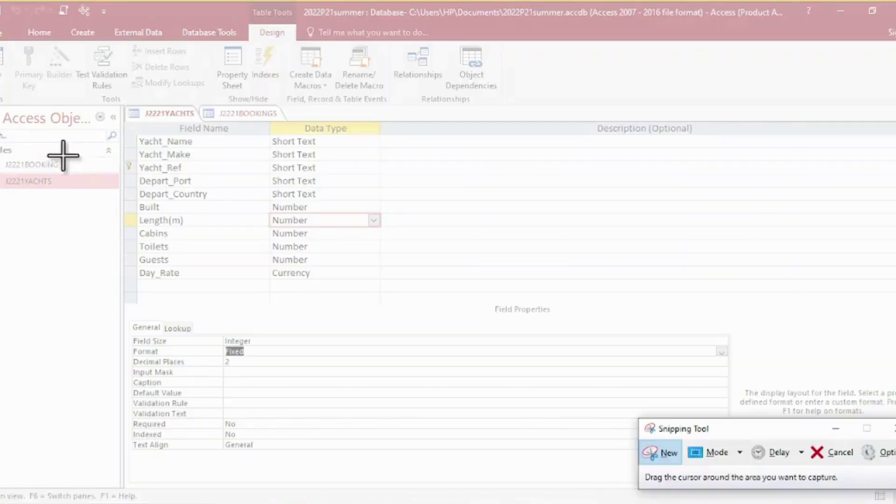
pyautogui.moveTo(106, 91); pyautogui.dragTo(406, 461)
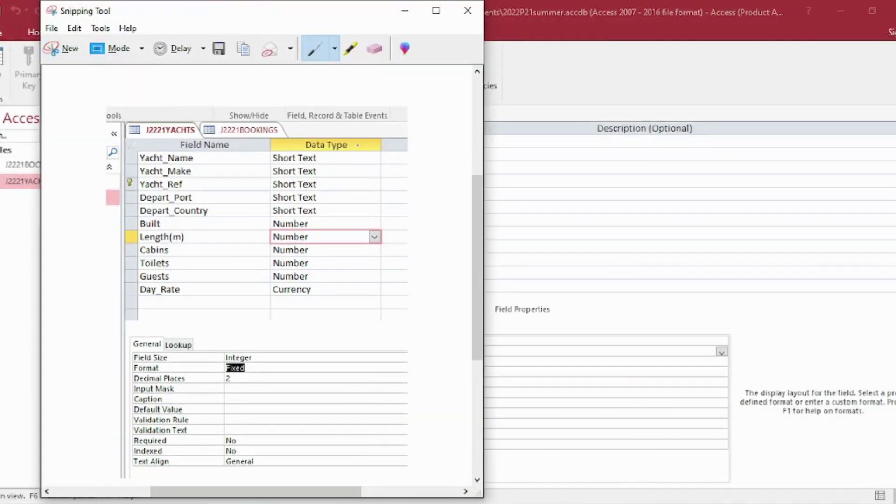
# - Switch to the J2221EVIDENCESHAL123.docx evidence document and paste the table structure screenshot under the Step 13 - EVIDENCE 4 heading
pyautogui.hotkey('alt', 'Tab')
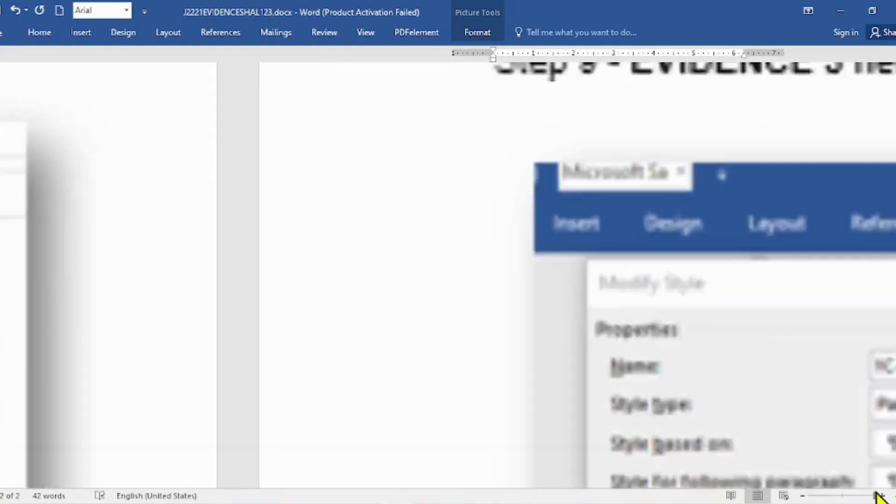
pyautogui.click(880, 496)
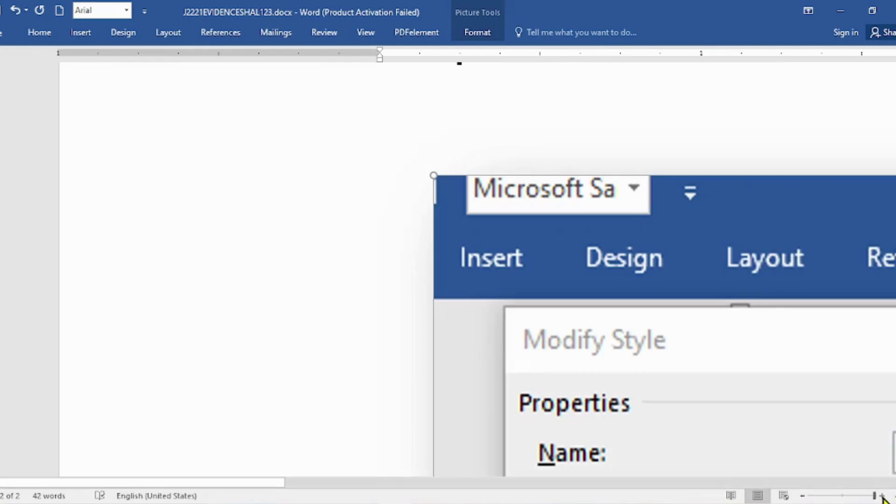
pyautogui.click(803, 495)
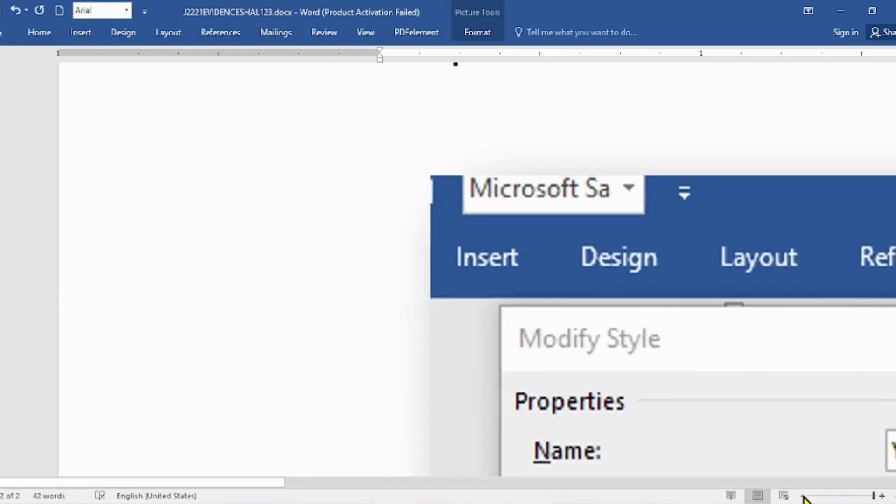
pyautogui.click(803, 495)
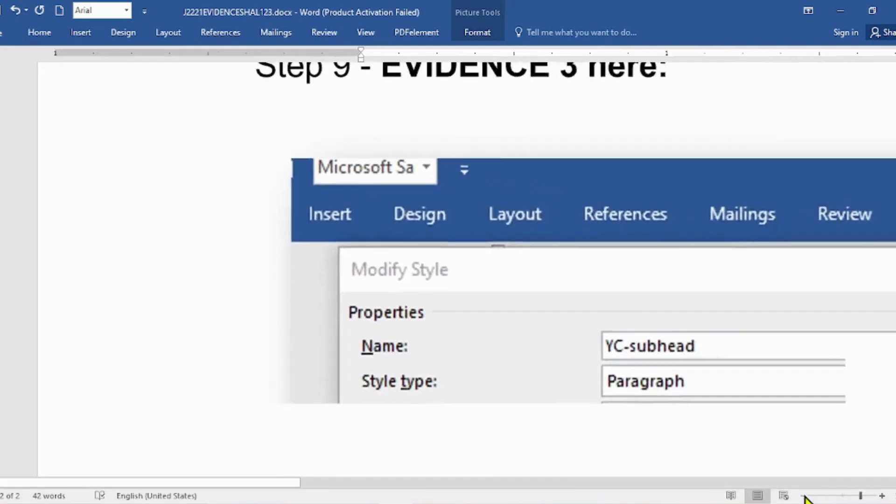
pyautogui.click(803, 496)
pyautogui.click(802, 496)
pyautogui.click(803, 495)
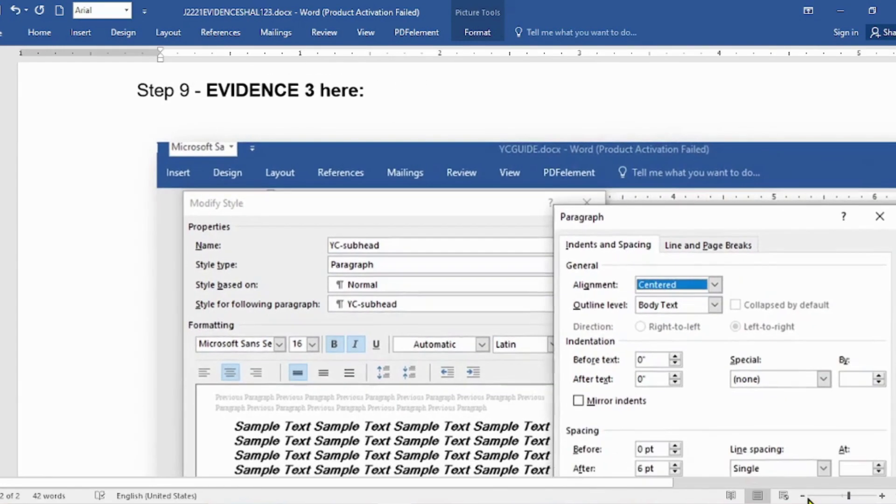
pyautogui.click(802, 496)
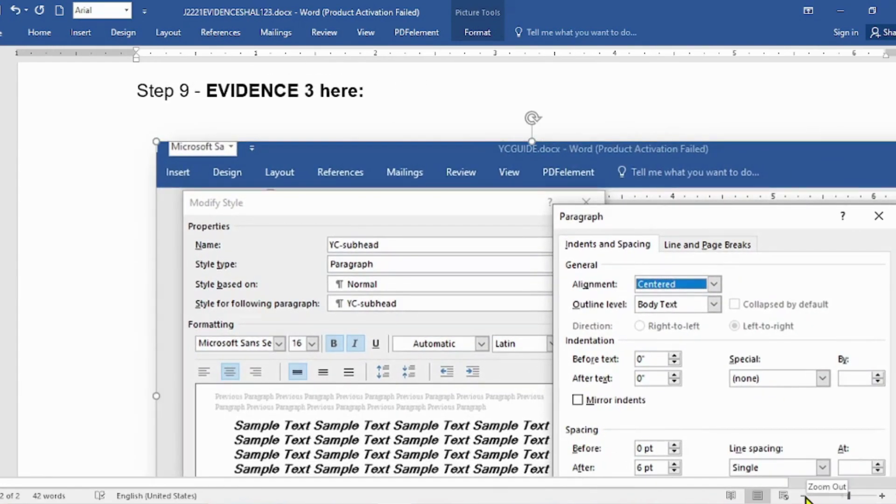
pyautogui.click(803, 495)
pyautogui.click(803, 496)
pyautogui.click(803, 495)
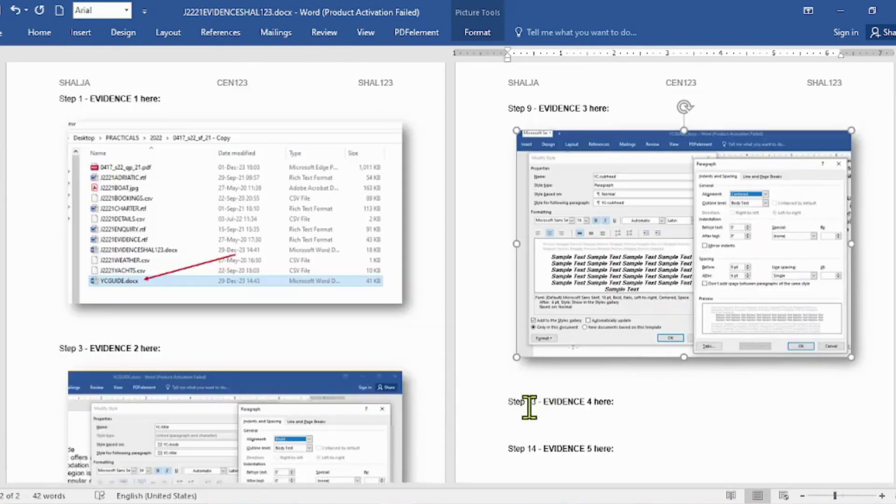
pyautogui.scroll(-3, 524, 406)
pyautogui.click(516, 299)
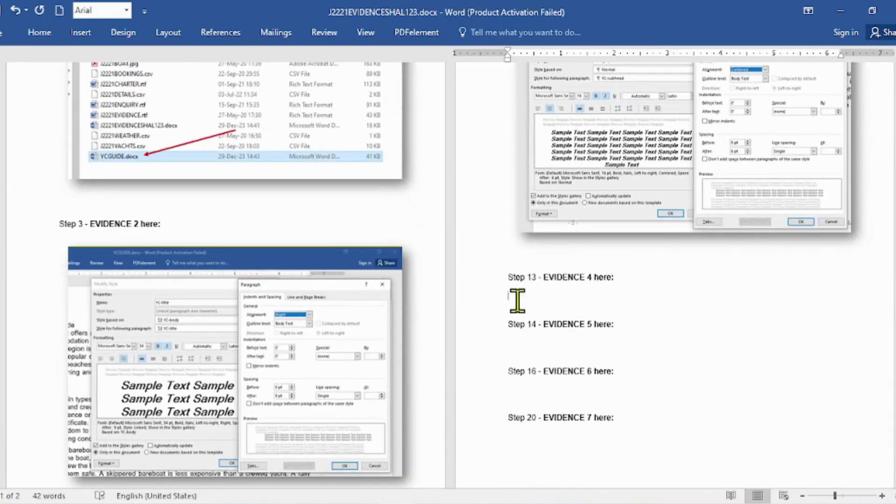
pyautogui.click(883, 496)
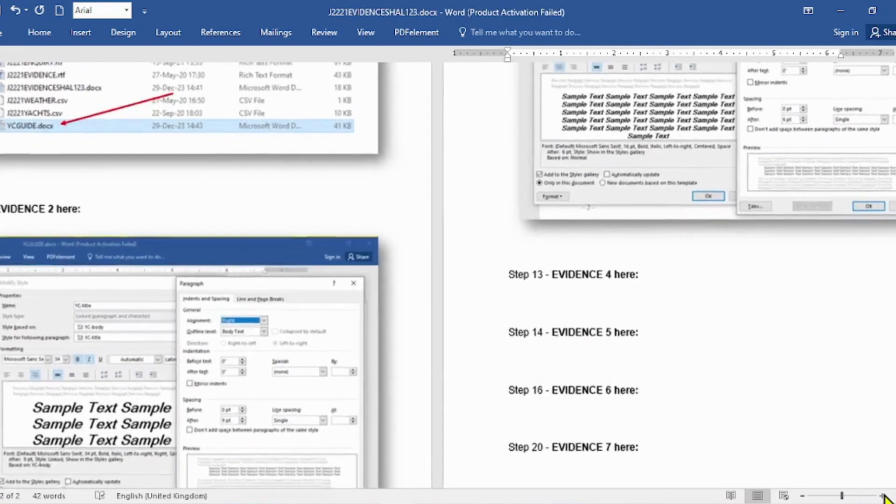
pyautogui.click(882, 496)
pyautogui.click(882, 496)
pyautogui.click(882, 496)
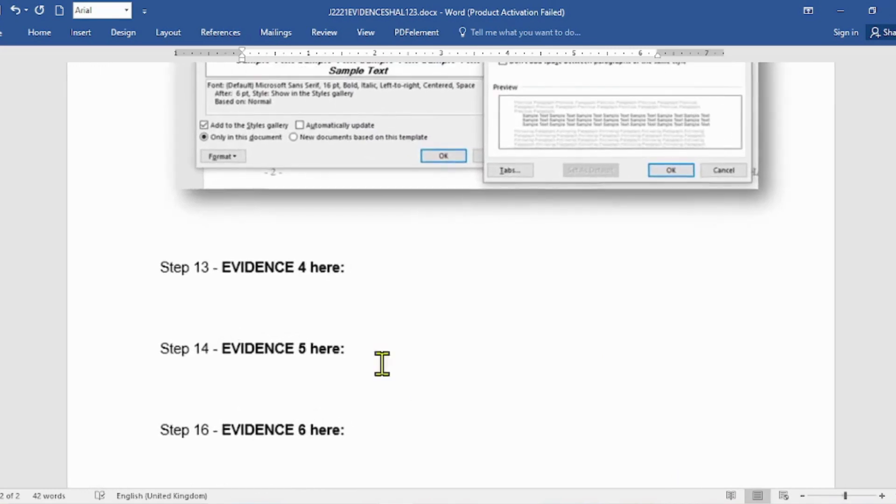
pyautogui.hotkey('ctrl', 'v')
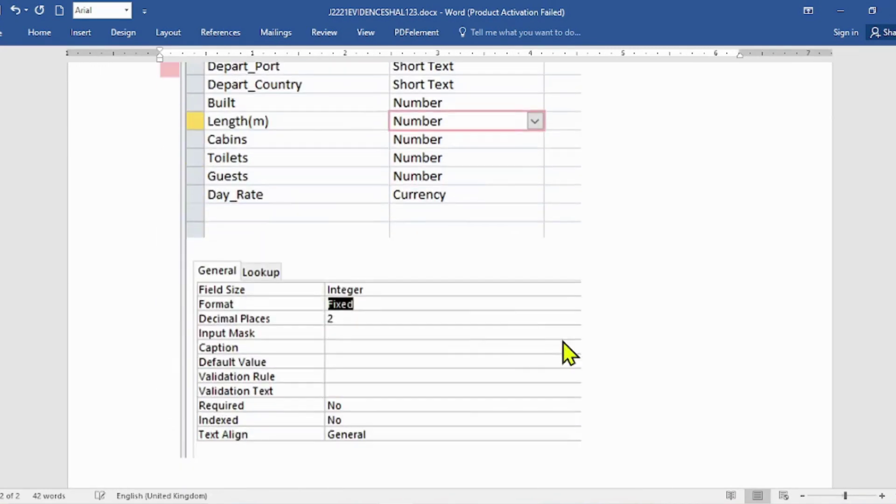
# - Shrink the pasted J2221YACHTS screenshot proportionally to about 4 inches wide and 4.93 inches high
pyautogui.click(449, 265)
pyautogui.scroll(5, 606, 238)
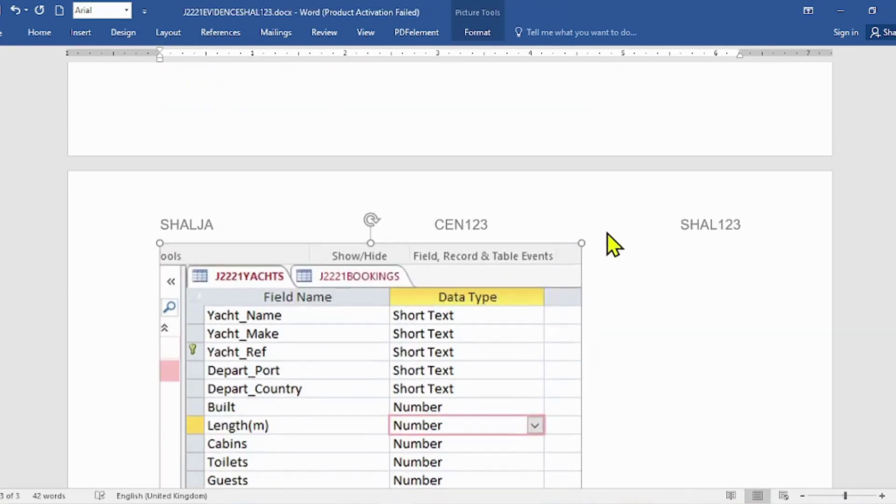
pyautogui.scroll(-6, 606, 219)
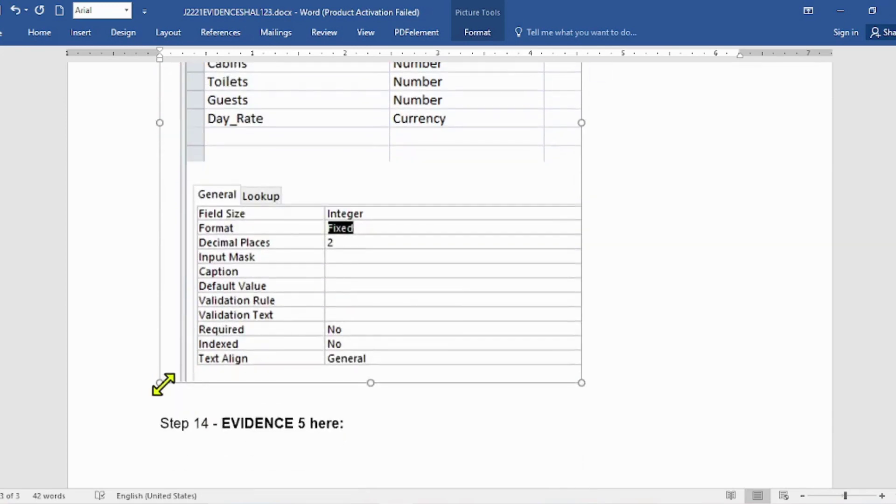
pyautogui.moveTo(160, 381); pyautogui.dragTo(212, 288)
pyautogui.scroll(4, 545, 309)
pyautogui.scroll(8, 545, 310)
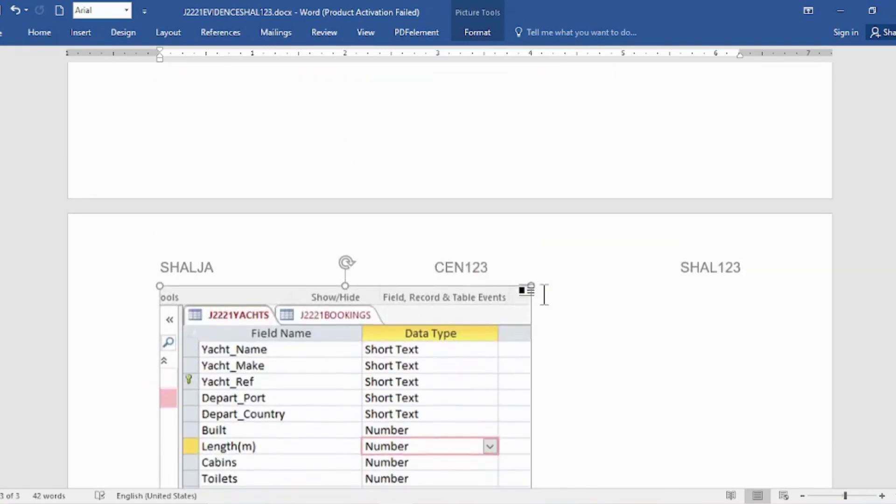
pyautogui.scroll(-3, 462, 322)
pyautogui.scroll(-7, 467, 304)
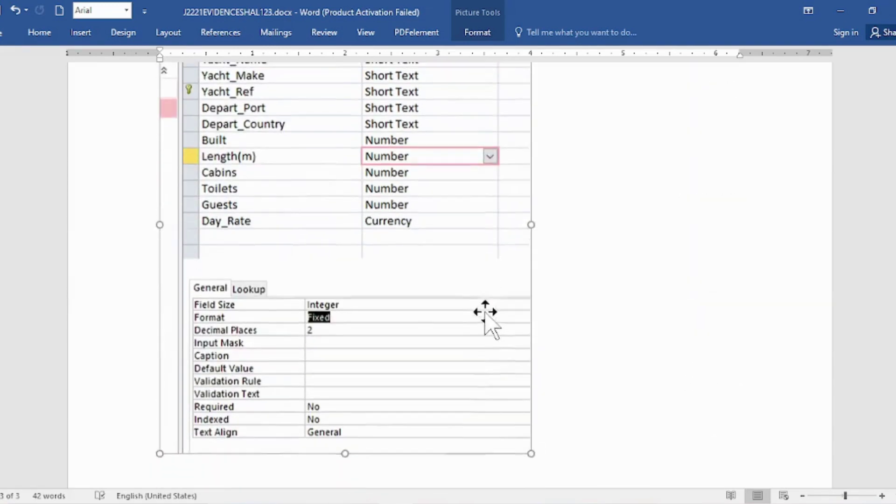
# - Apply the drop-shadow picture style to the J2221YACHTS screenshot, save the evidence document and check the page layout
pyautogui.click(483, 37)
pyautogui.click(341, 74)
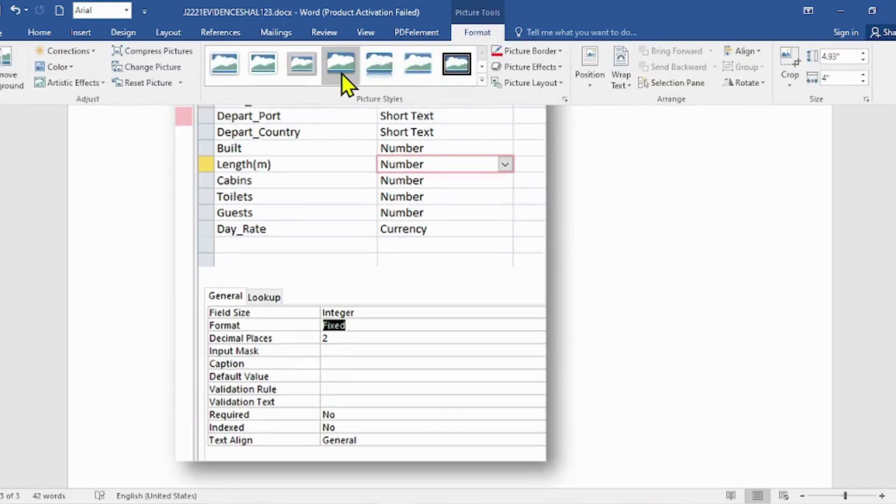
pyautogui.hotkey('ctrl', 's')
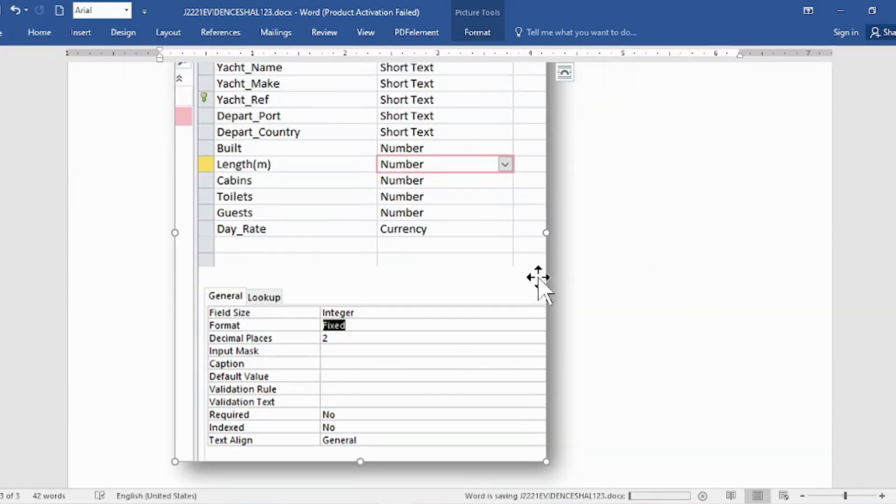
pyautogui.click(832, 495)
pyautogui.moveTo(826, 496); pyautogui.dragTo(824, 497)
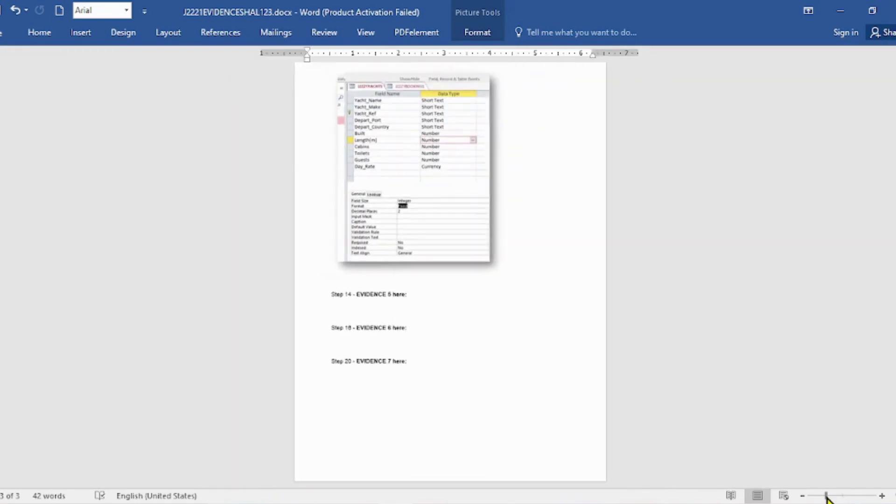
pyautogui.scroll(6, 422, 367)
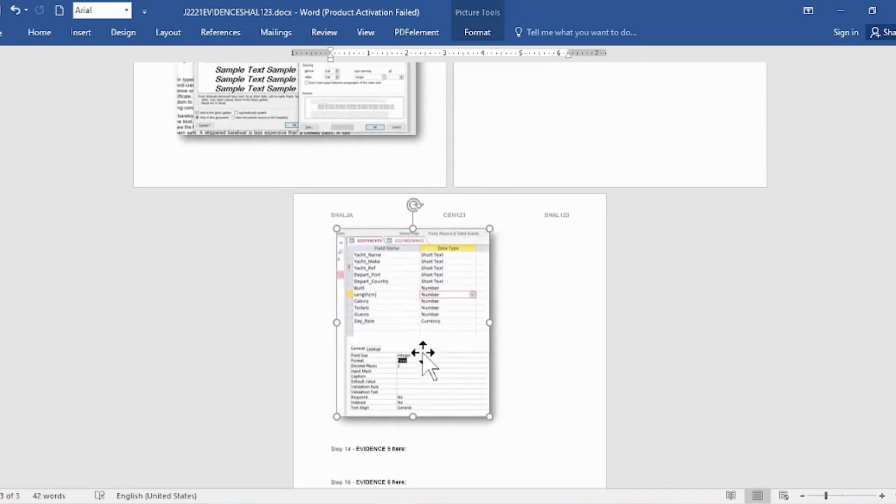
pyautogui.scroll(3, 500, 329)
pyautogui.scroll(-9, 520, 316)
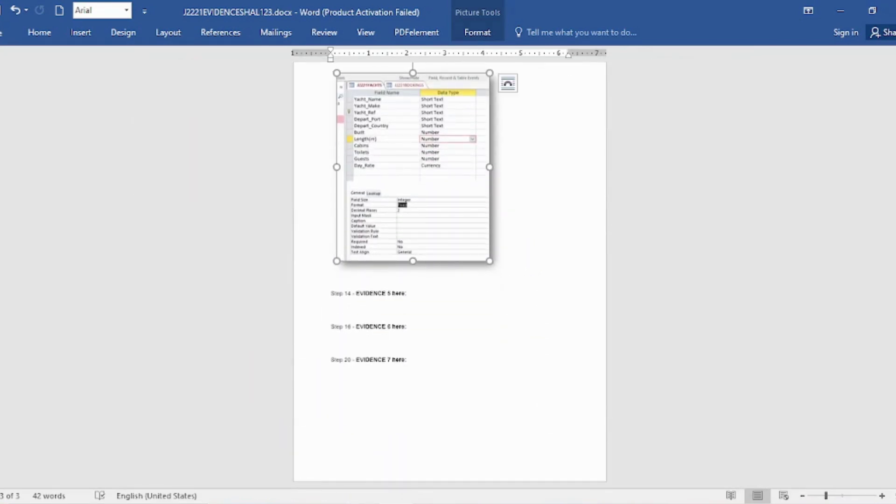
# - Switch to the question paper PDF and highlight the EVIDENCE 4 box text in red
pyautogui.hotkey('alt', 'Tab')
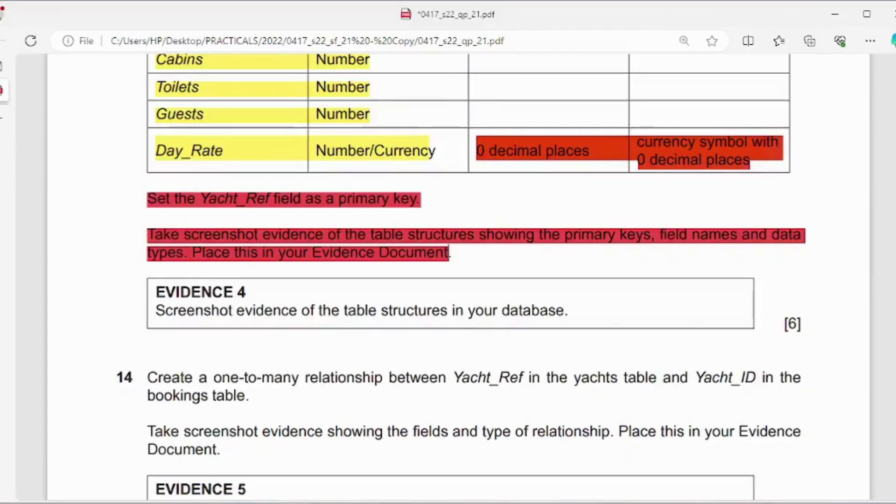
pyautogui.scroll(-5, 264, 168)
pyautogui.scroll(2, 257, 170)
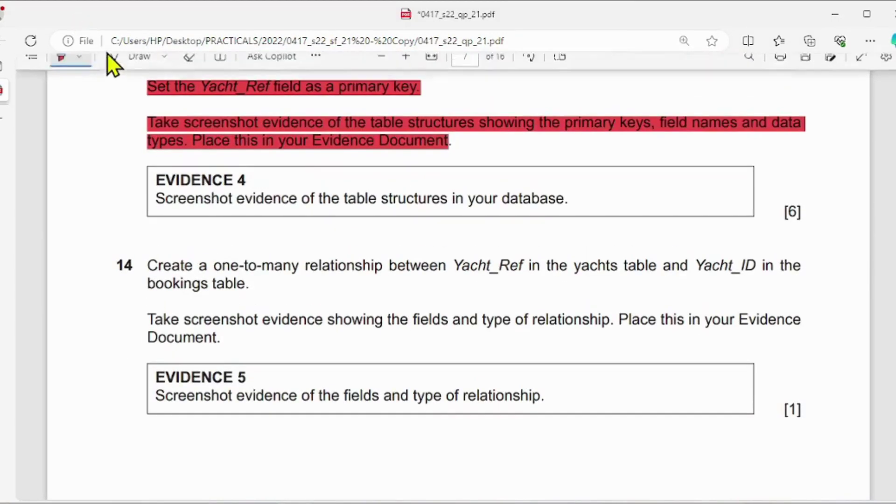
pyautogui.moveTo(155, 180); pyautogui.dragTo(584, 202)
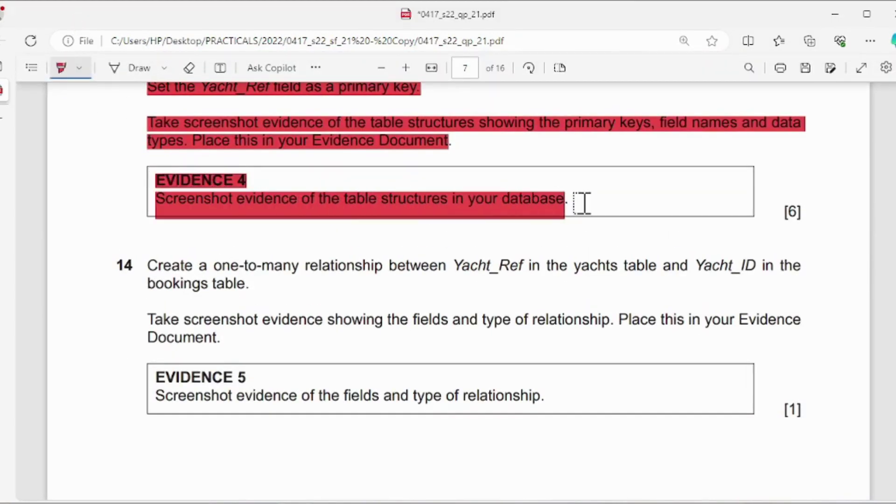
# - Change the highlighter colour to yellow and highlight question 14's one-to-many relationship instruction and its screenshot evidence instruction
pyautogui.click(80, 68)
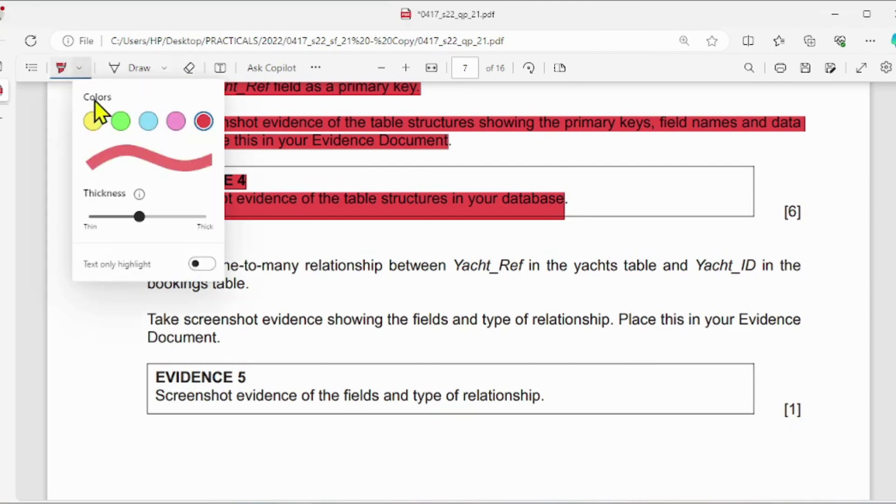
pyautogui.click(93, 121)
pyautogui.click(340, 247)
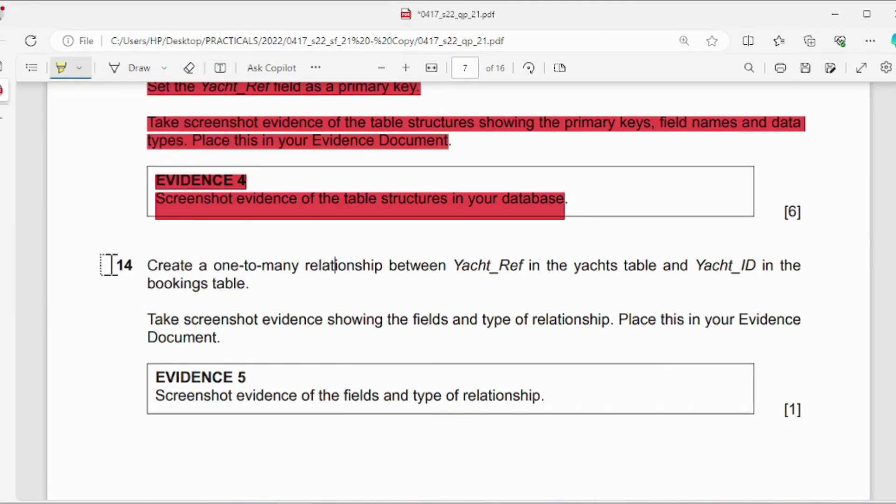
pyautogui.moveTo(105, 265); pyautogui.dragTo(254, 285)
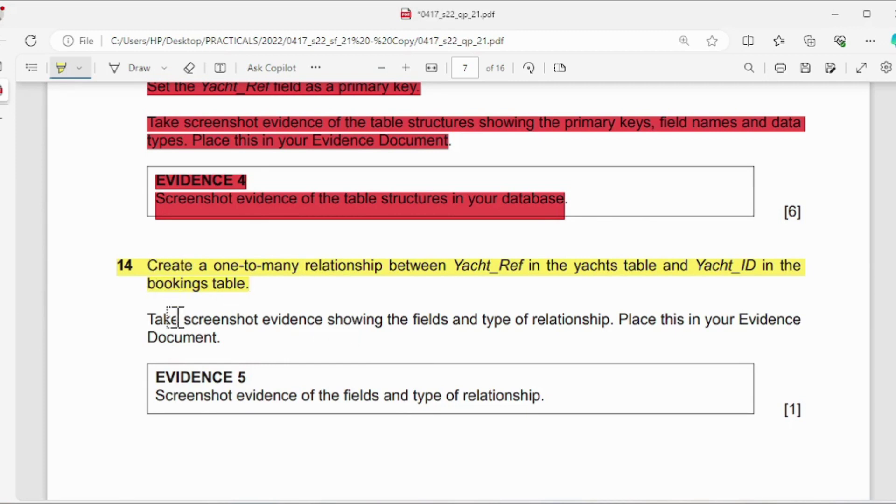
pyautogui.moveTo(136, 317); pyautogui.dragTo(200, 332)
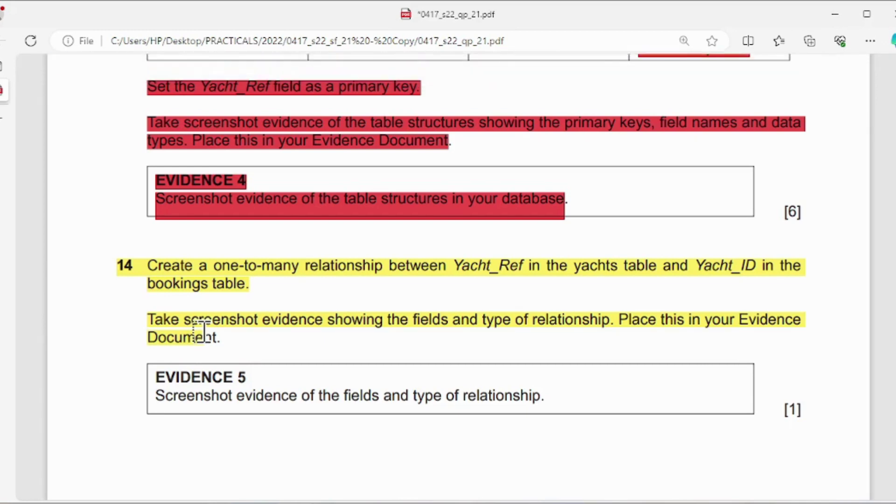
pyautogui.scroll(-2, 201, 331)
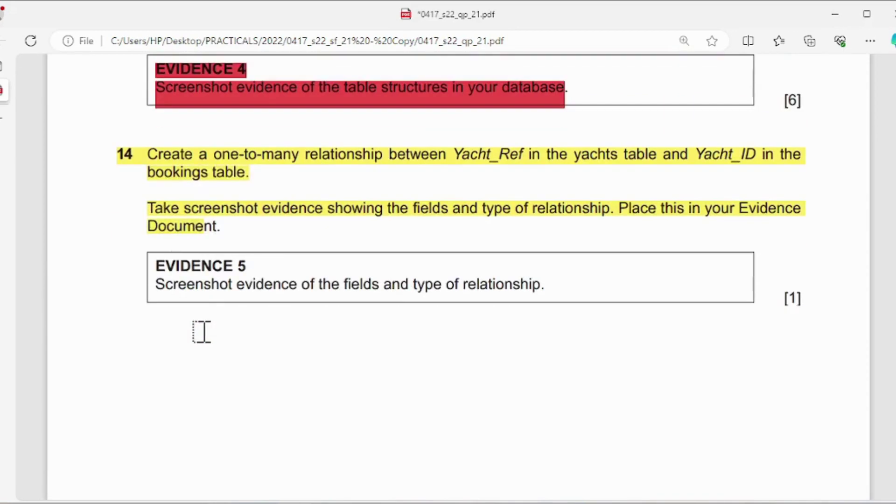
# - Highlight the EVIDENCE 5 box text in yellow
pyautogui.moveTo(202, 333)
pyautogui.mouseDown()
pyautogui.moveTo(196, 294)
pyautogui.moveTo(240, 279)
pyautogui.moveTo(241, 270)
pyautogui.moveTo(529, 284)
pyautogui.mouseUp()
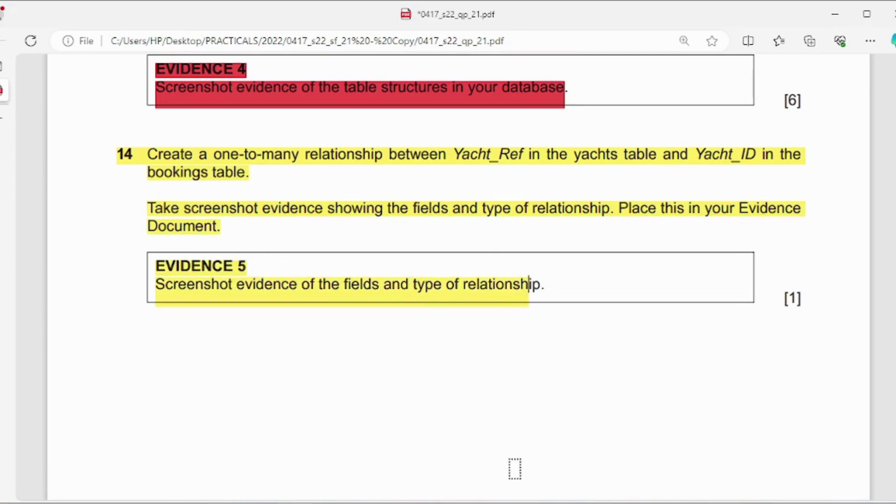
# - Switch to Access and close the J2221YACHTS and J2221BOOKINGS tables, saving the J2221BOOKINGS layout changes
pyautogui.hotkey('alt', 'Tab')
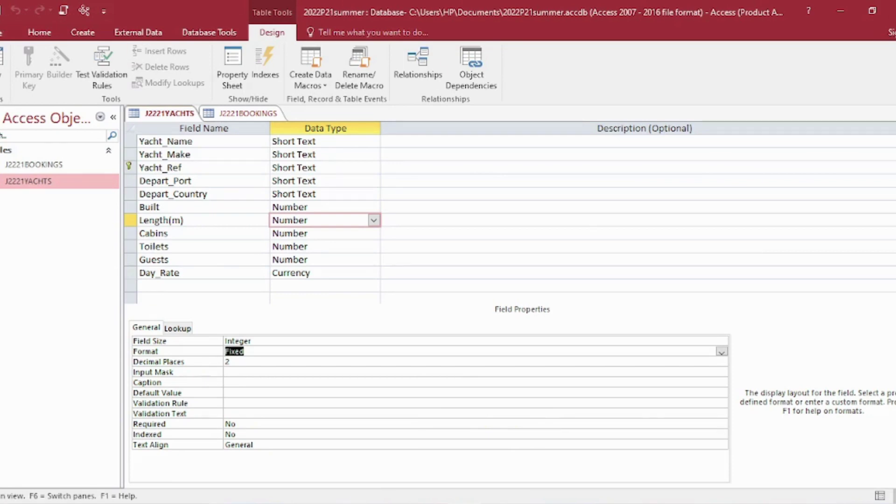
pyautogui.click(895, 113)
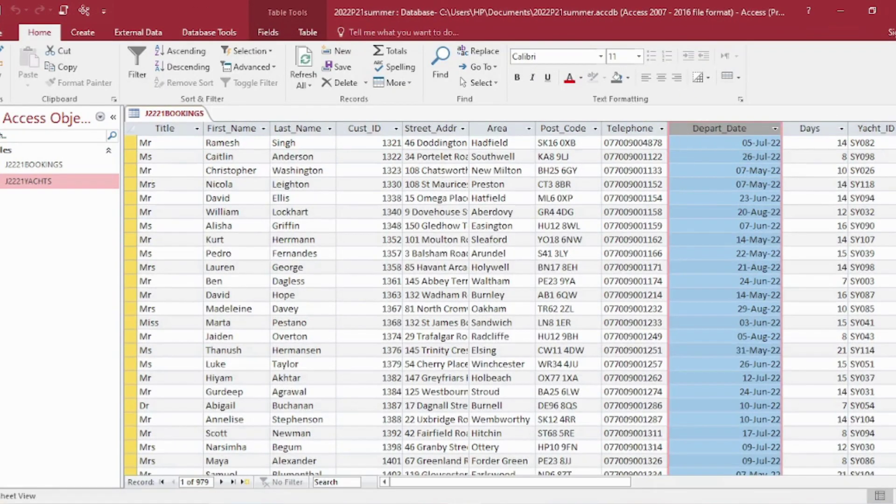
pyautogui.click(895, 114)
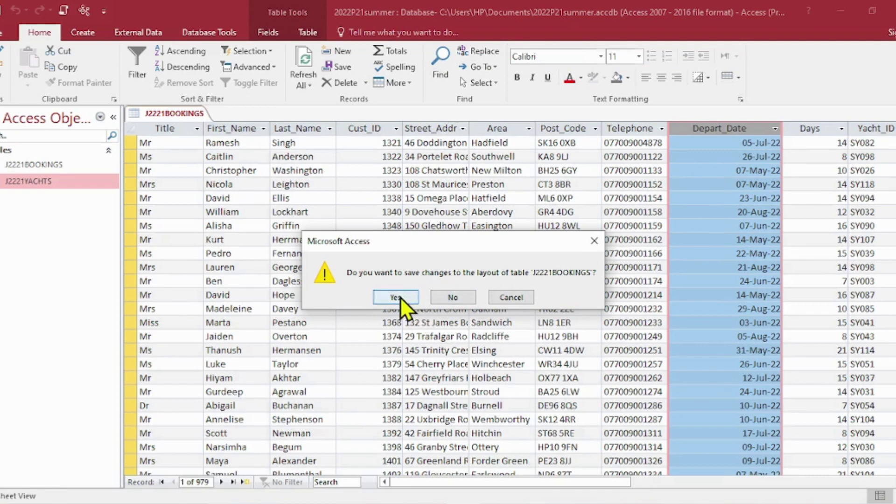
pyautogui.click(396, 296)
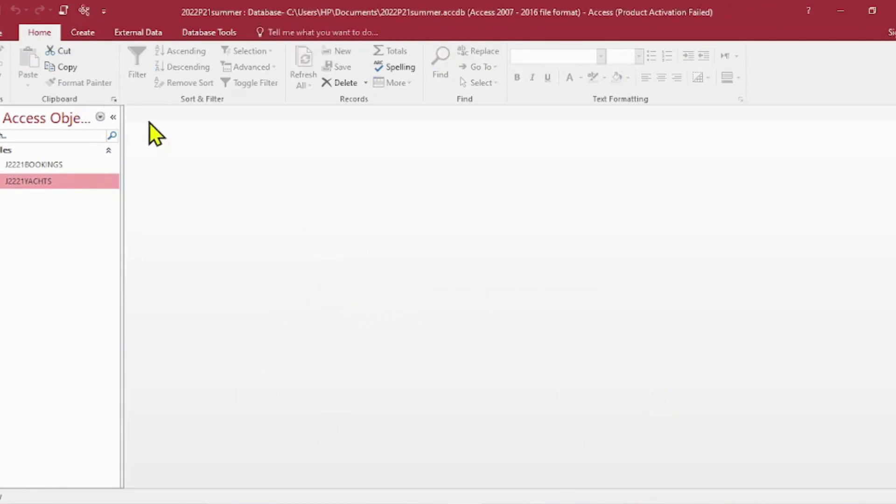
# - Open the Relationships window and add the J2221BOOKINGS and J2221YACHTS tables to it
pyautogui.click(93, 36)
pyautogui.click(201, 25)
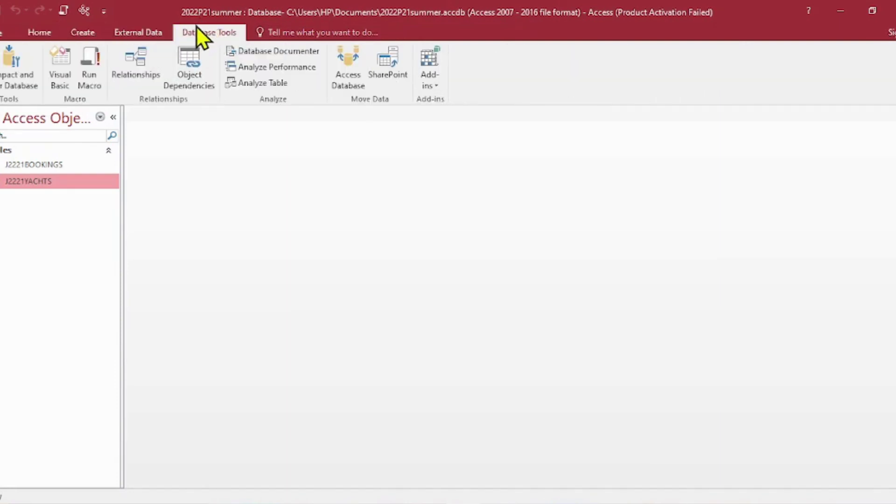
pyautogui.click(135, 59)
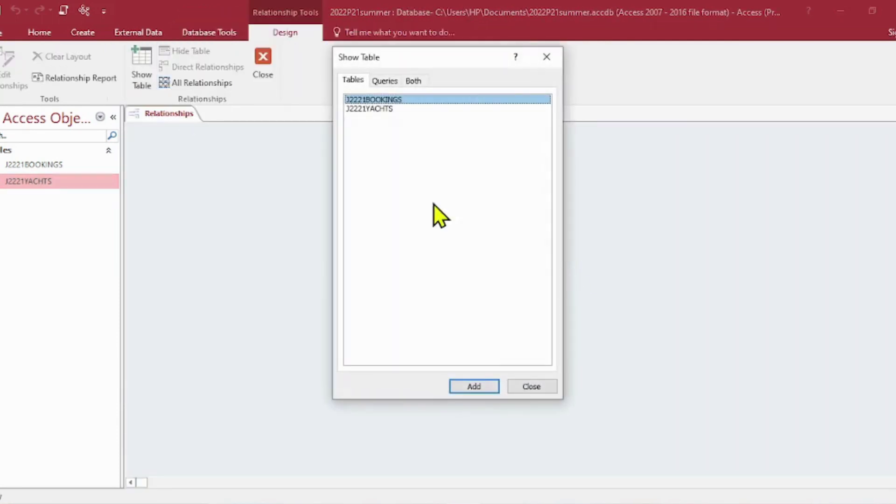
pyautogui.click(488, 385)
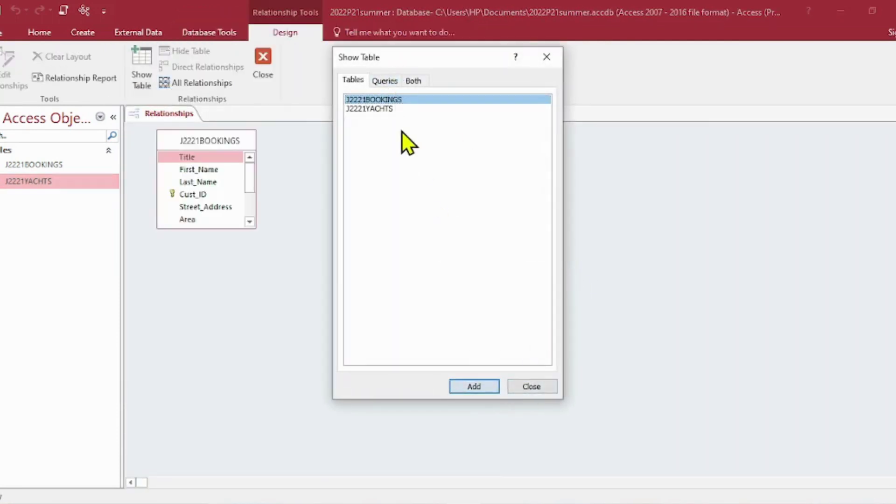
pyautogui.click(368, 108)
pyautogui.click(480, 389)
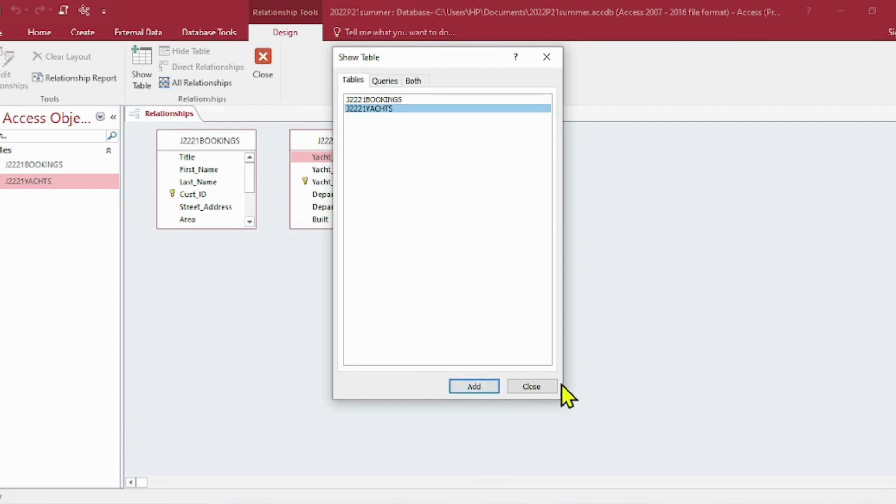
pyautogui.click(543, 385)
# - Space the two tables apart in the relationships layout and enlarge both boxes to show all their fields
pyautogui.moveTo(228, 141); pyautogui.dragTo(229, 191)
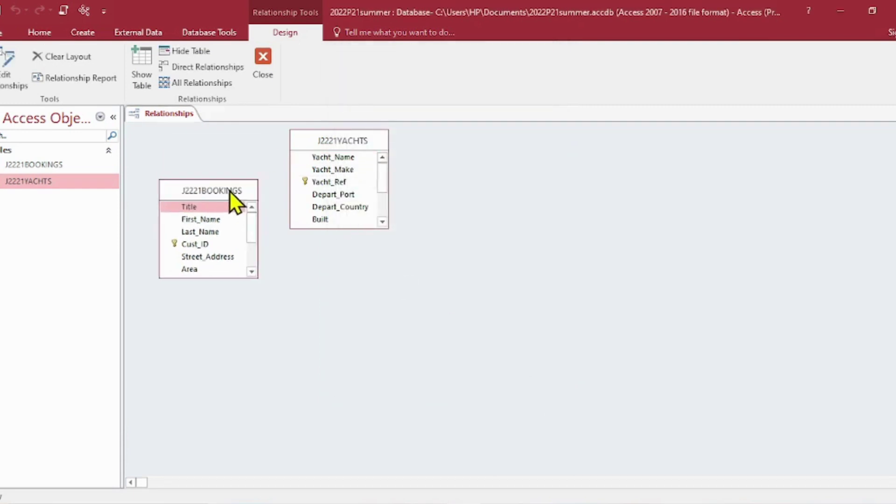
pyautogui.click(336, 132)
pyautogui.moveTo(337, 135); pyautogui.dragTo(391, 178)
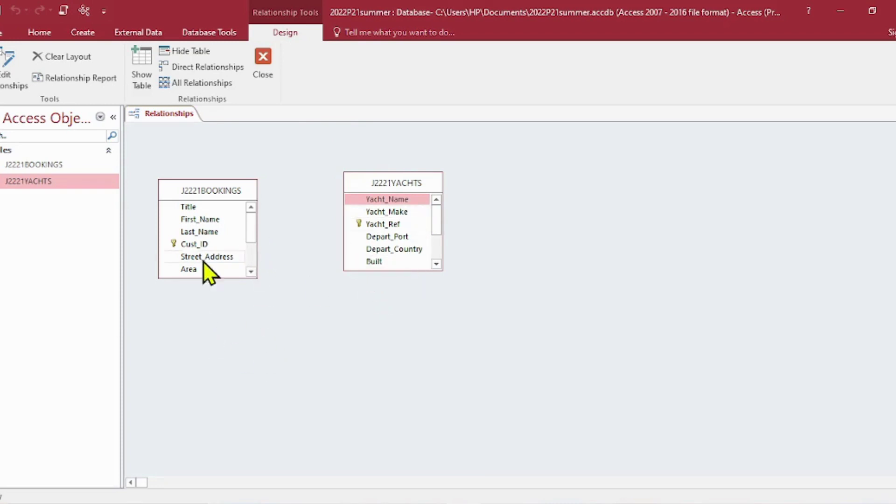
pyautogui.scroll(-2, 202, 239)
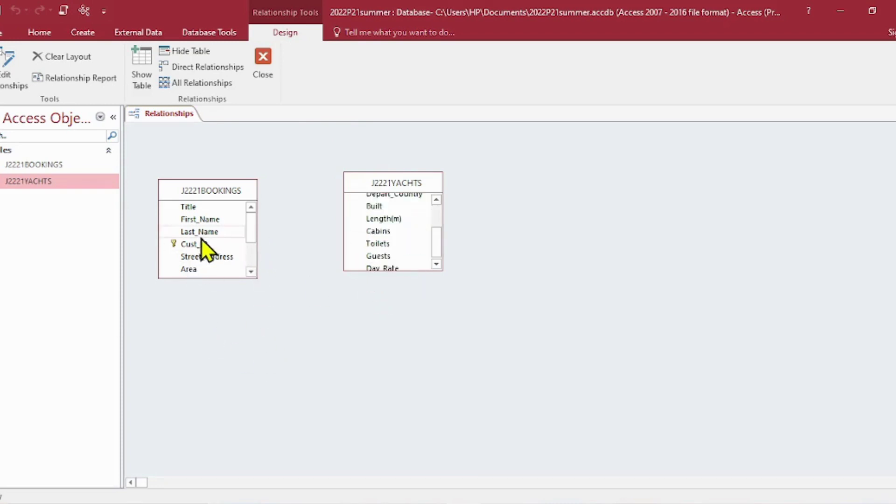
pyautogui.click(239, 269)
pyautogui.moveTo(257, 278); pyautogui.dragTo(291, 358)
pyautogui.click(378, 231)
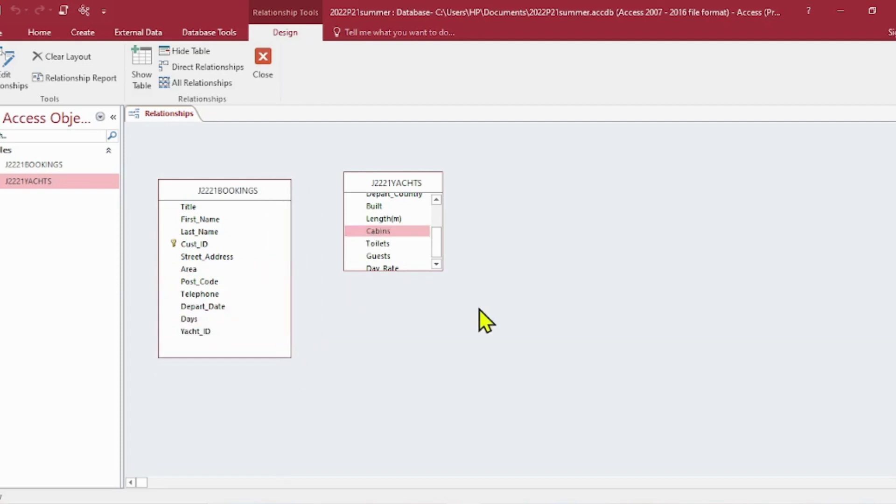
pyautogui.moveTo(442, 270); pyautogui.dragTo(476, 359)
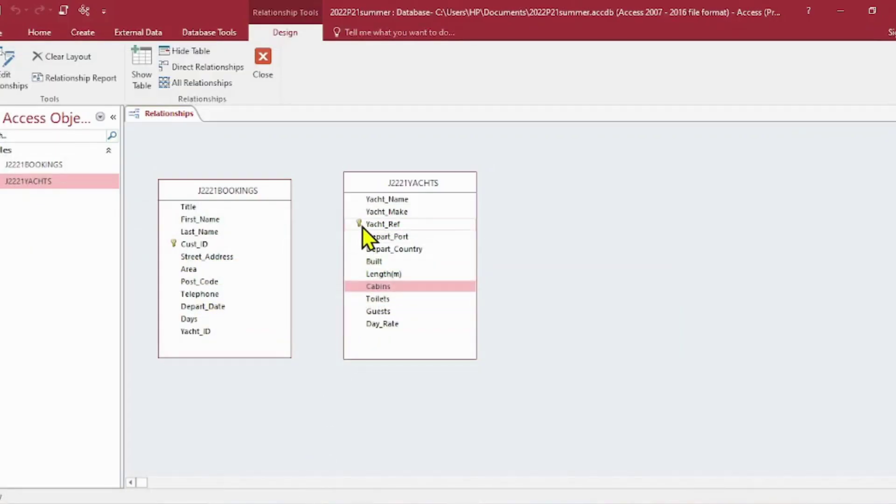
# - Create a one-to-many relationship from Yacht_Ref in J2221YACHTS to Yacht_ID in J2221BOOKINGS with referential integrity enforced
pyautogui.moveTo(357, 223); pyautogui.dragTo(209, 332)
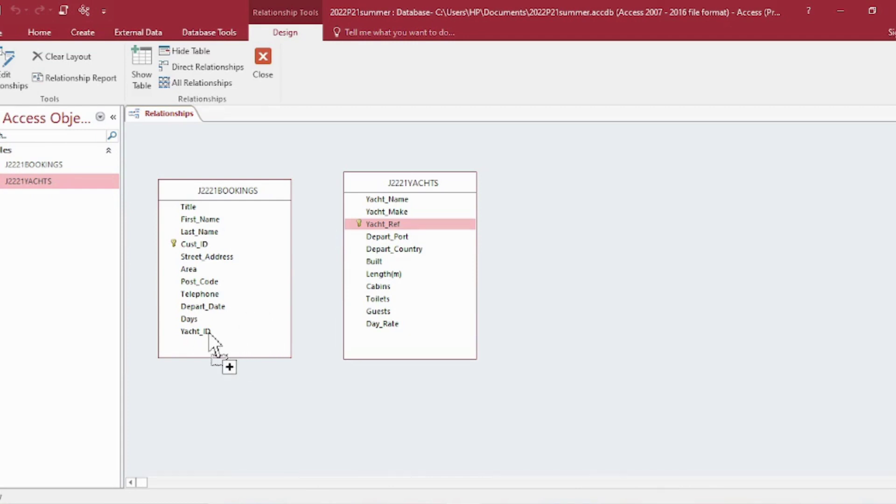
pyautogui.moveTo(208, 332); pyautogui.dragTo(209, 333)
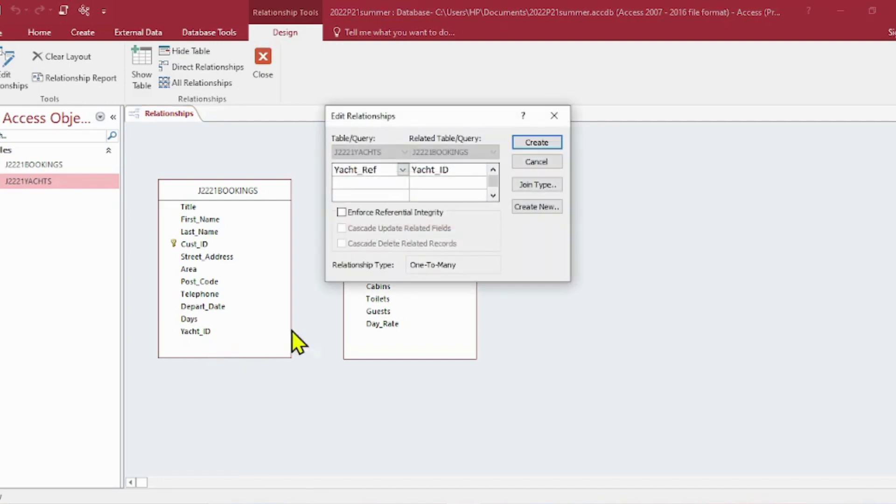
pyautogui.click(341, 212)
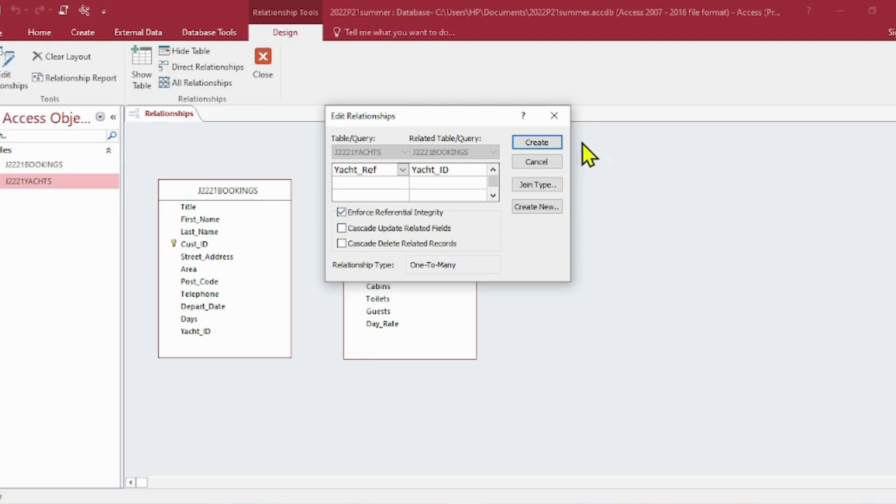
pyautogui.click(544, 141)
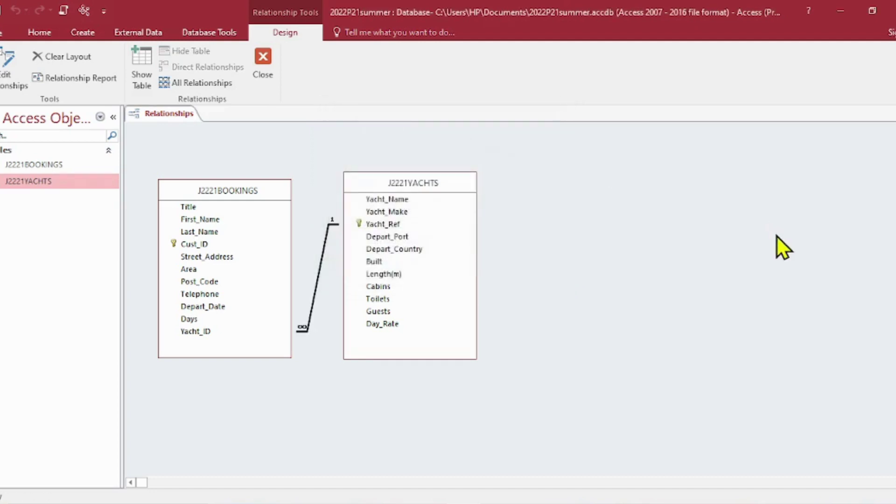
# - Reposition both related tables and open the relationship's edit dialog, placing it below the join line
pyautogui.moveTo(385, 178); pyautogui.dragTo(433, 183)
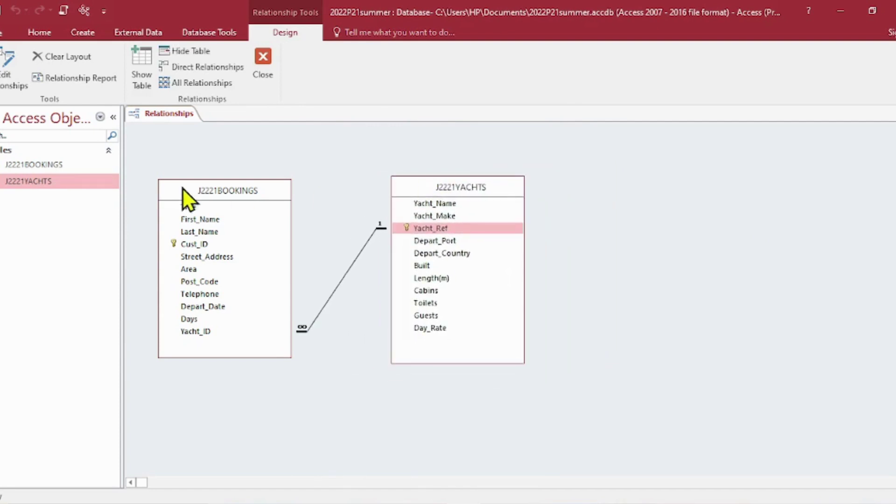
pyautogui.moveTo(233, 186); pyautogui.dragTo(269, 157)
pyautogui.moveTo(437, 186); pyautogui.dragTo(444, 157)
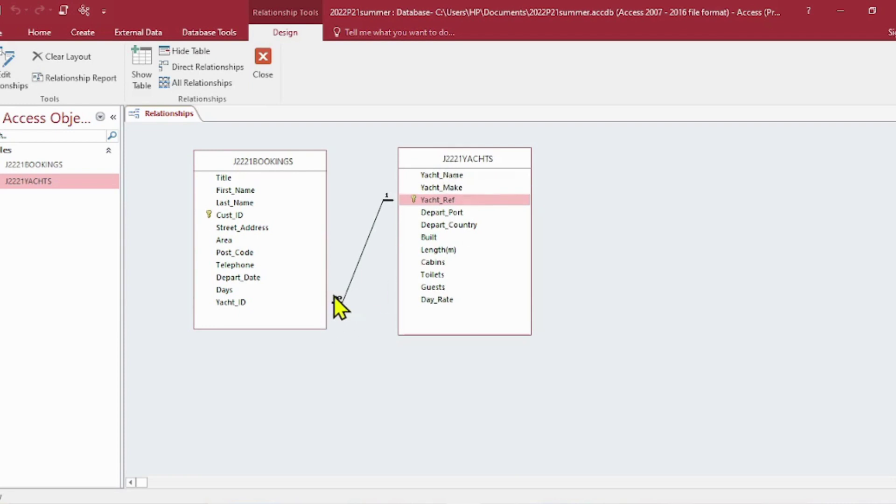
pyautogui.doubleClick(356, 268)
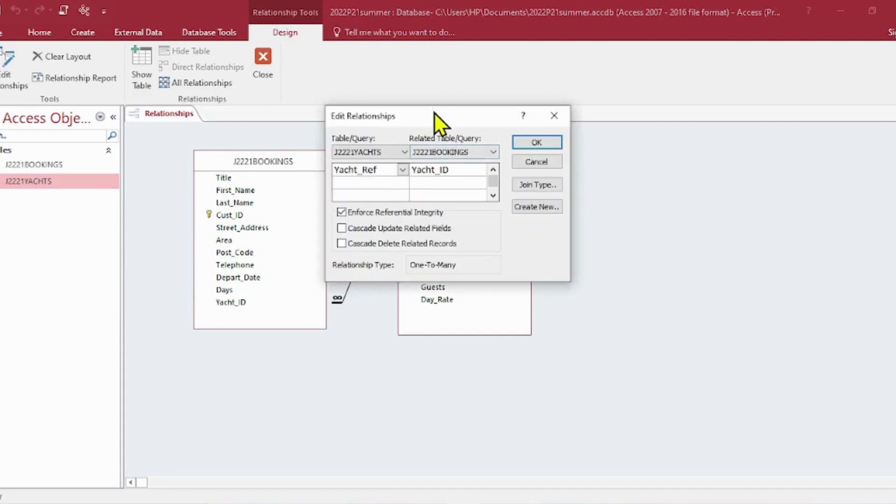
pyautogui.moveTo(434, 113); pyautogui.dragTo(363, 319)
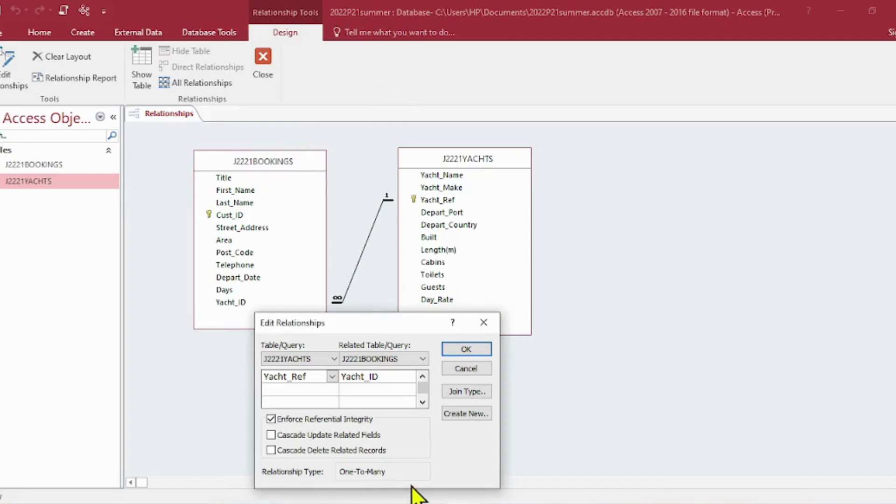
# - Switch to Snipping Tool and capture the related tables together with the Edit Relationships dialog
pyautogui.hotkey('alt', 'Tab')
pyautogui.click(52, 46)
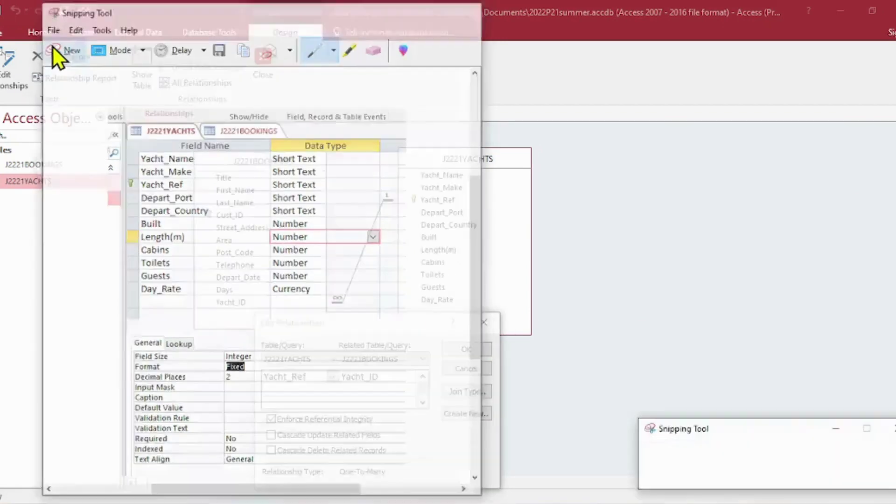
pyautogui.moveTo(114, 94); pyautogui.dragTo(546, 493)
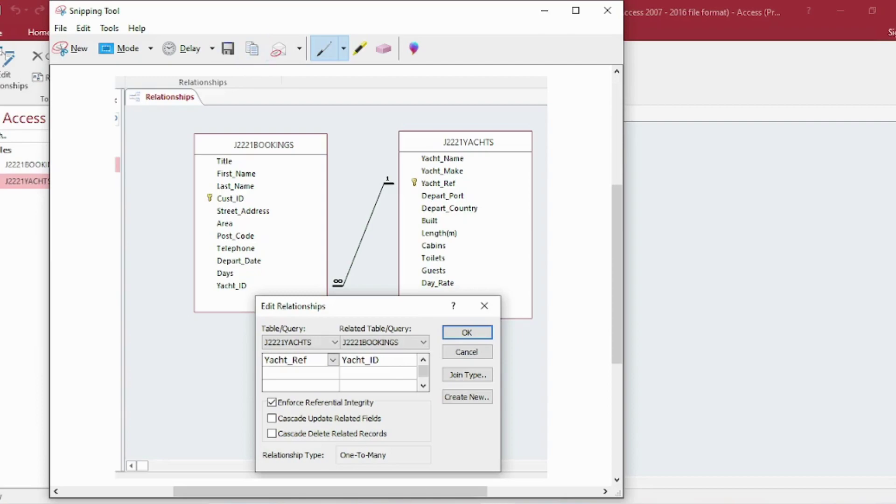
# - Switch to the Word evidence document and paste the relationship screenshot under the Step 14 - EVIDENCE 5 heading
pyautogui.hotkey('alt', 'Tab')
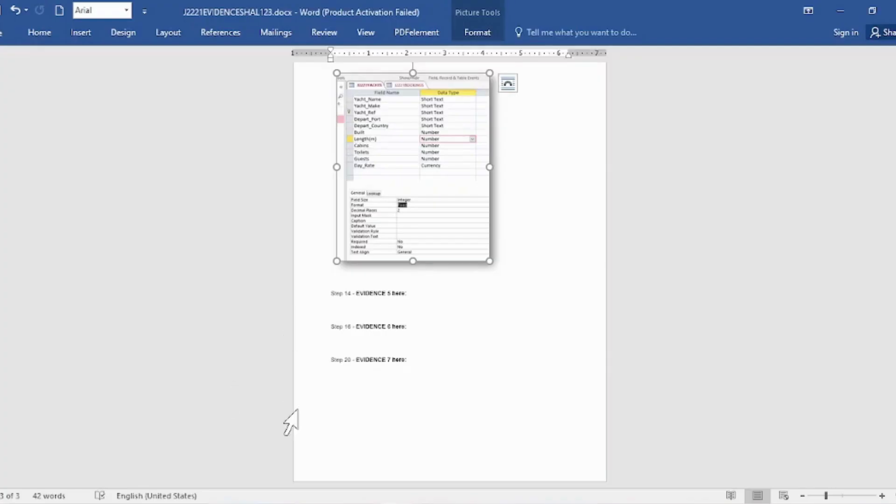
pyautogui.click(340, 310)
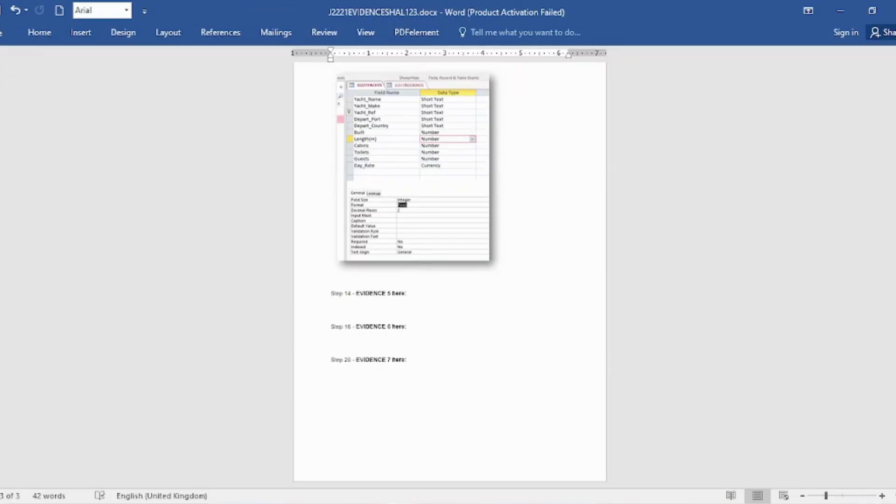
pyautogui.click(882, 496)
pyautogui.click(881, 496)
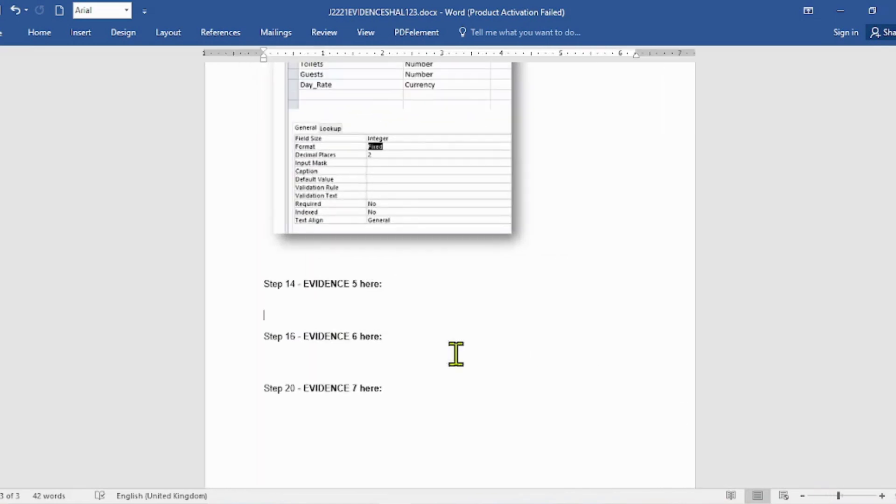
pyautogui.hotkey('shift', 'F10')
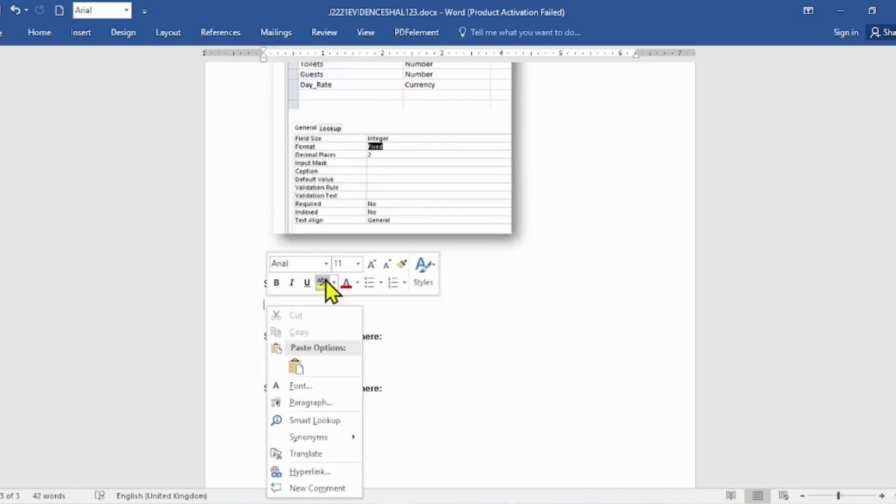
pyautogui.click(288, 362)
pyautogui.click(479, 313)
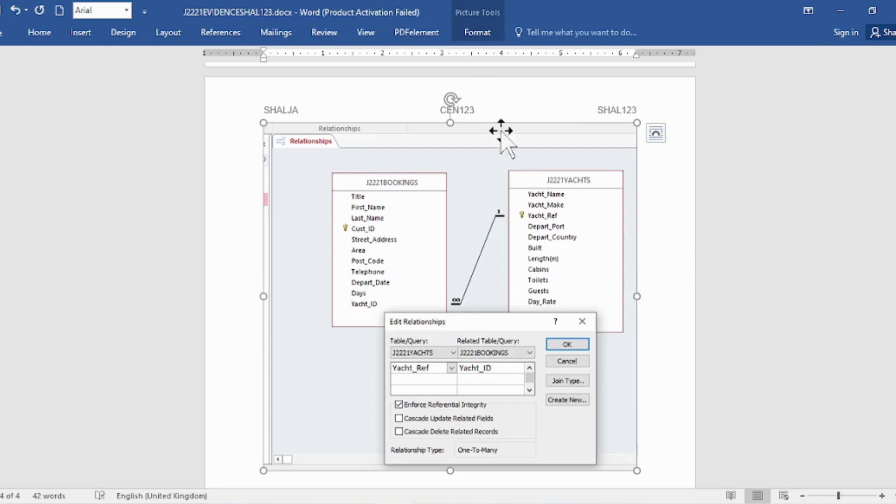
# - Shrink the relationship screenshot to about 4.69 by 5.03 inches, apply the drop-shadow picture style and save the document
pyautogui.moveTo(636, 471); pyautogui.dragTo(564, 402)
pyautogui.click(479, 31)
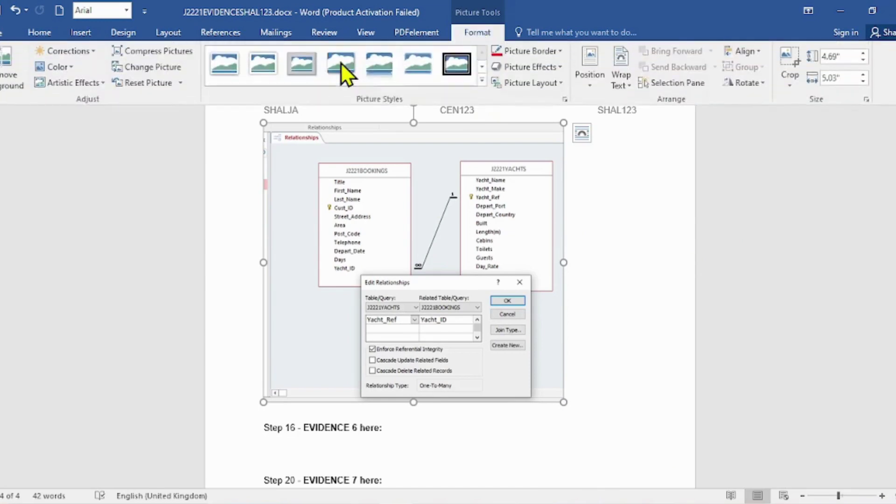
pyautogui.click(344, 66)
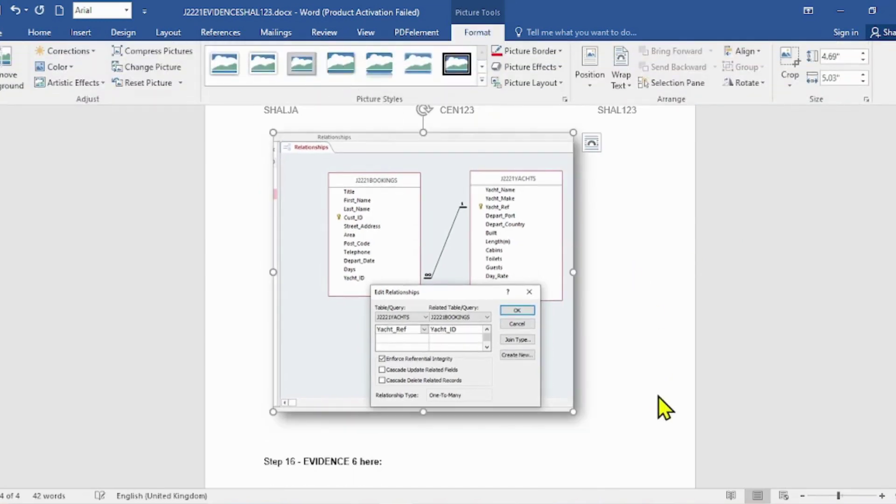
pyautogui.click(1, 10)
# - Switch to the question paper PDF, highlight question 15's new-record instruction in yellow and review the record details
pyautogui.hotkey('alt', 'Tab')
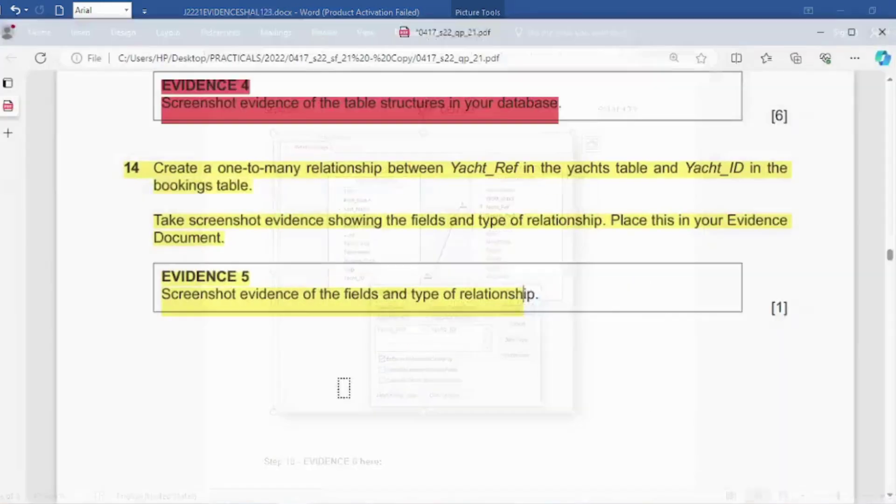
pyautogui.scroll(-6, 490, 356)
pyautogui.scroll(-2, 506, 351)
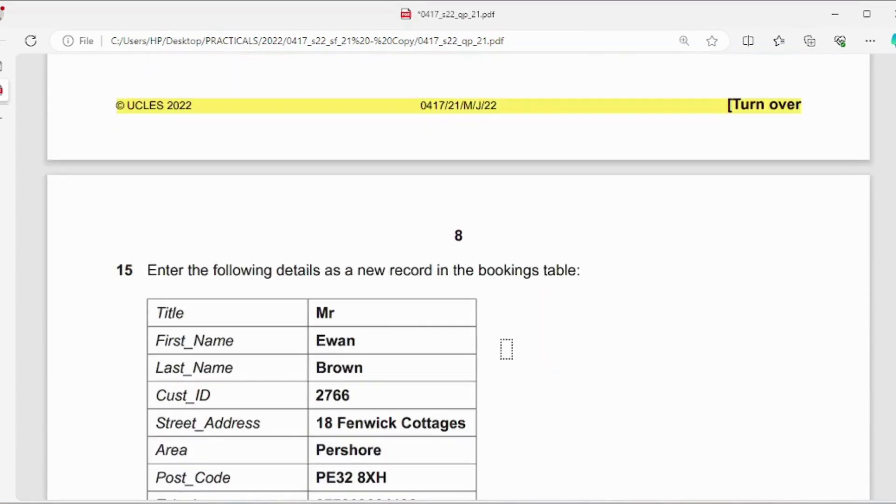
pyautogui.scroll(-2, 401, 293)
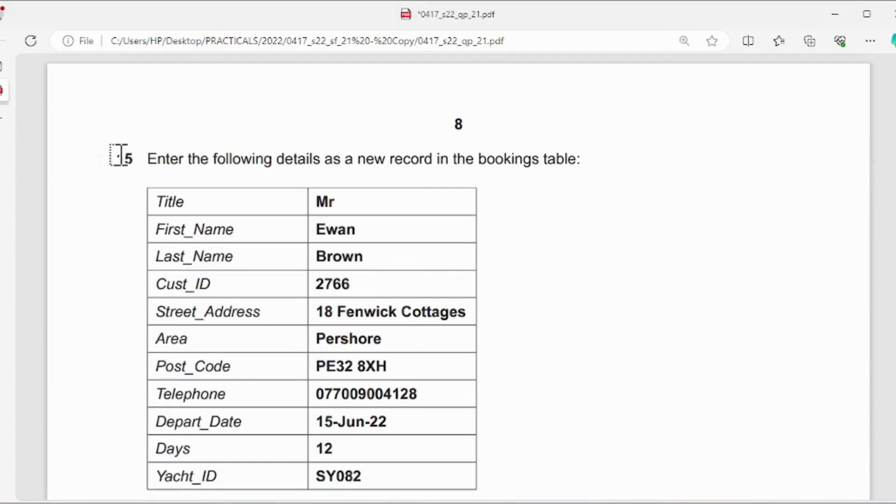
pyautogui.moveTo(118, 155); pyautogui.dragTo(581, 161)
pyautogui.scroll(-2, 581, 189)
pyautogui.scroll(-1, 581, 189)
pyautogui.scroll(3, 605, 194)
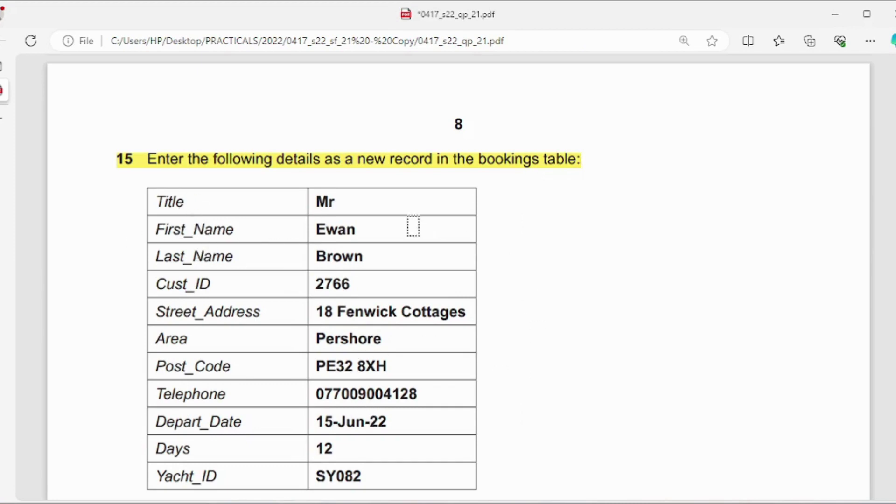
# - Copy the Title value Mr from question 15's record details and switch to the Access database
pyautogui.moveTo(43, 60)
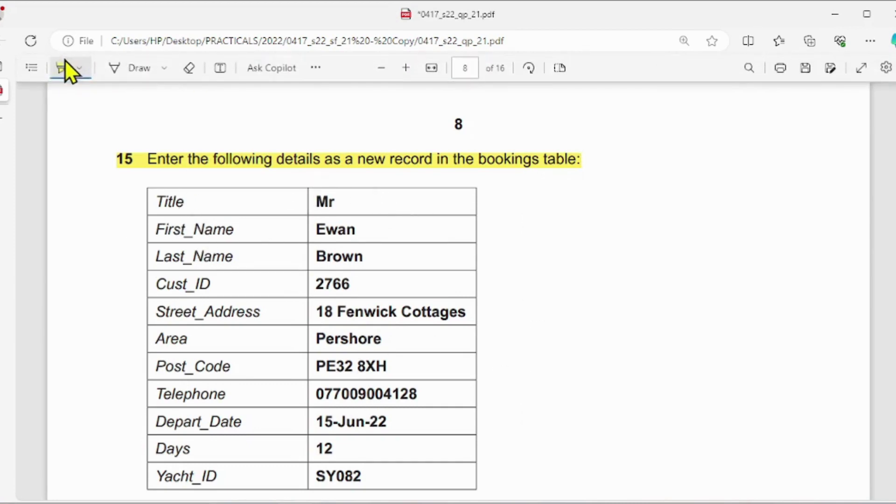
pyautogui.moveTo(312, 201); pyautogui.dragTo(337, 206)
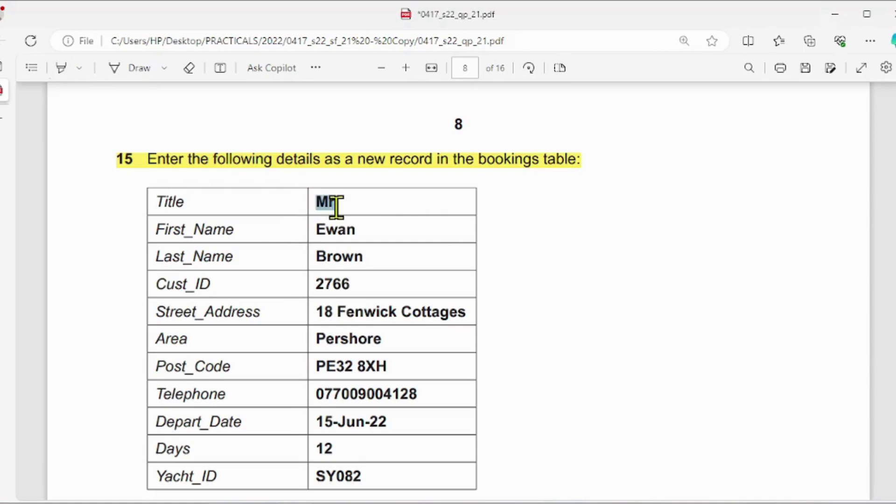
pyautogui.hotkey('ctrl', 'c')
pyautogui.hotkey('alt', 'Tab')
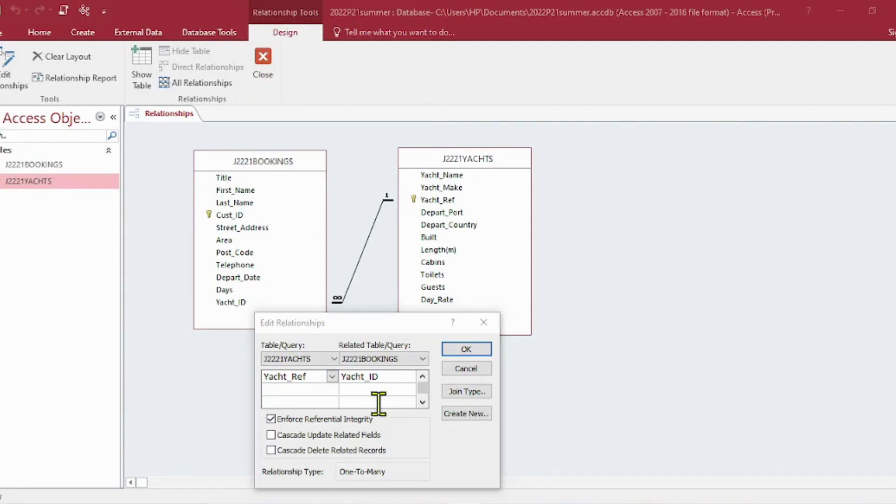
# - Accept the Edit Relationships dialog, close the Relationships view and open the J2221BOOKINGS table
pyautogui.click(462, 351)
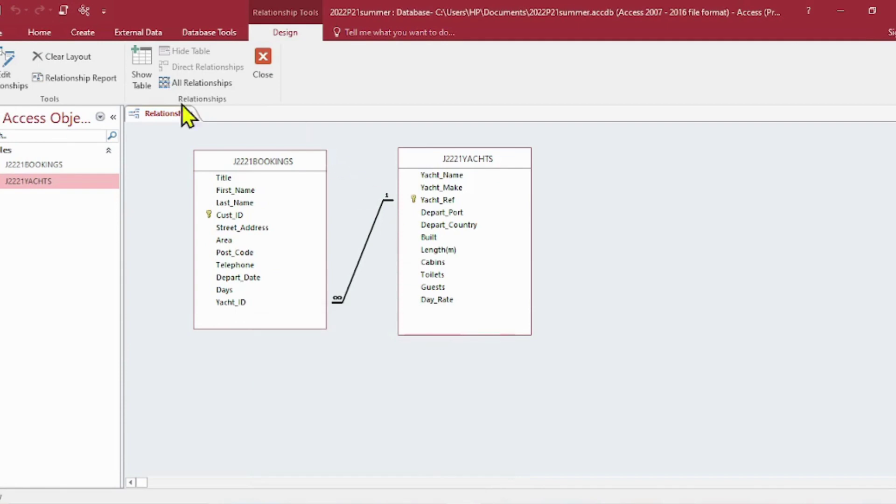
pyautogui.click(263, 58)
pyautogui.doubleClick(27, 162)
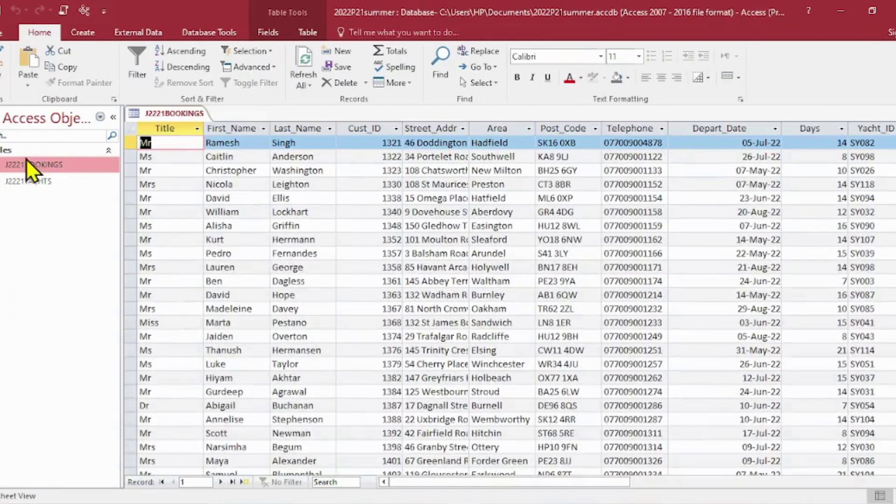
# - Start a new record at the end of the bookings table and enter Mr as its Title
pyautogui.scroll(-6, 513, 299)
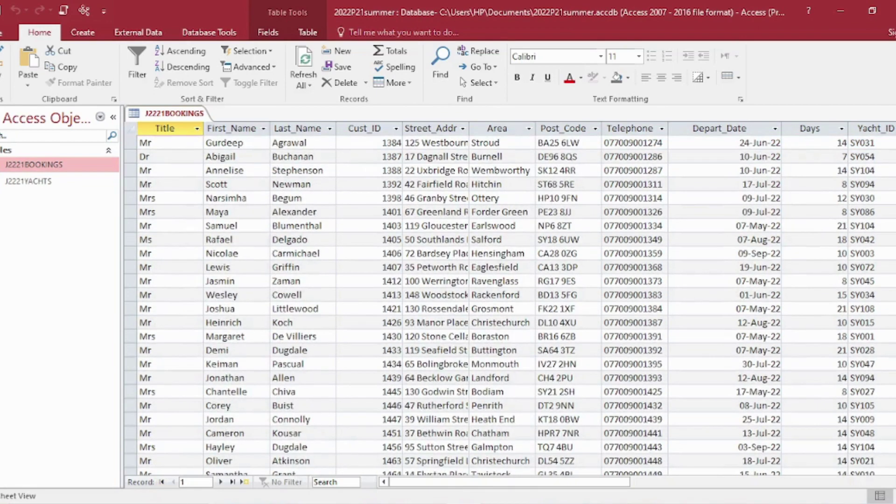
pyautogui.scroll(-15, 514, 299)
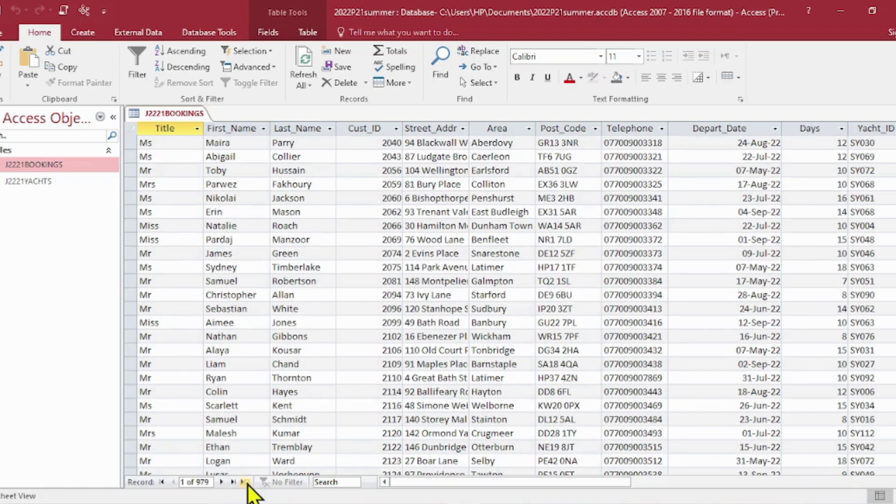
pyautogui.click(245, 482)
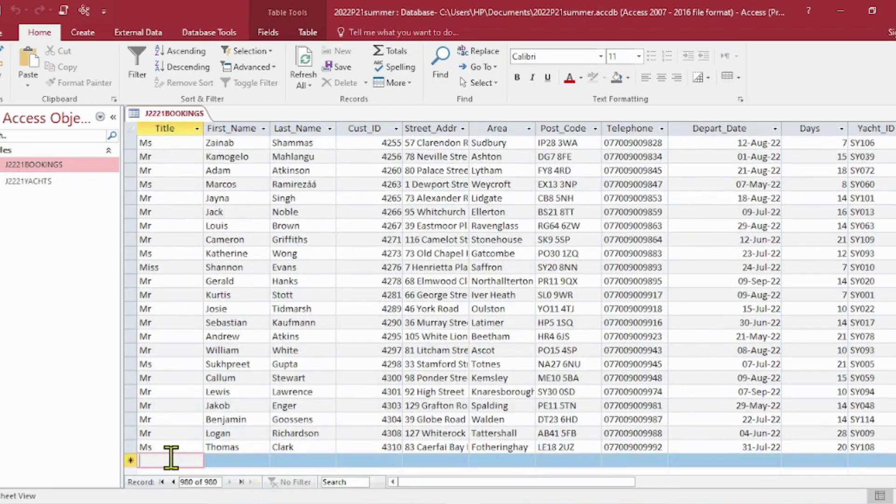
pyautogui.write('Mr')
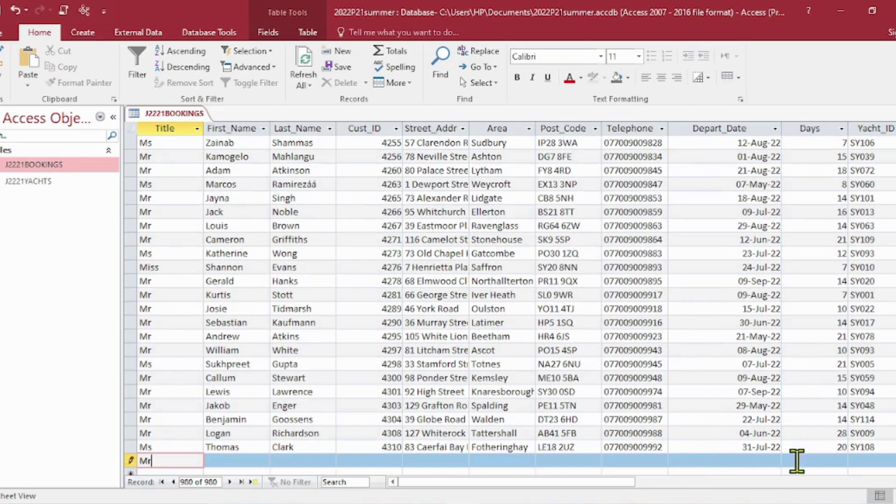
pyautogui.press('Tab')
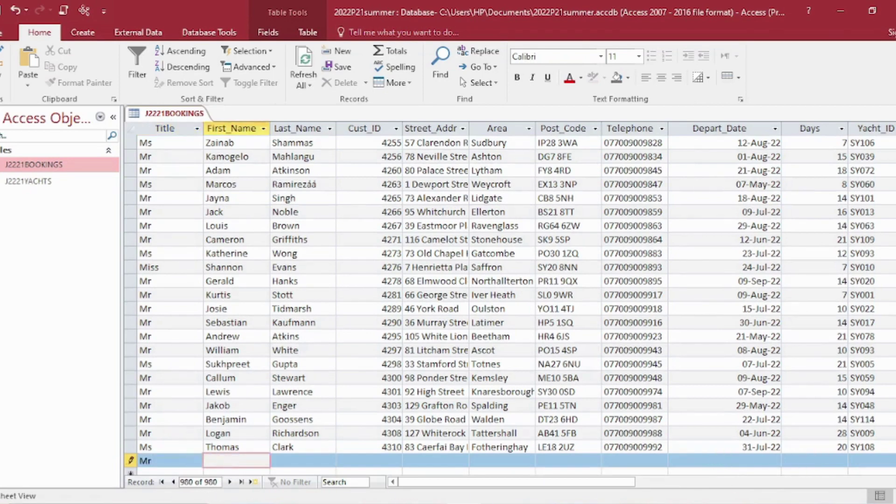
# - Copy the customer's first name from the question paper PDF into the new record's First_Name field in Access
pyautogui.hotkey('alt', 'Tab')
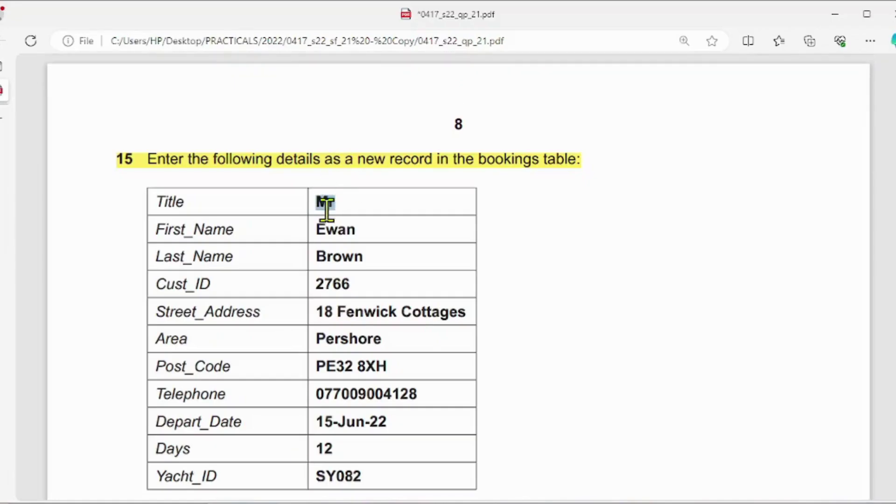
pyautogui.moveTo(315, 228); pyautogui.dragTo(359, 227)
pyautogui.hotkey('alt', 'Tab')
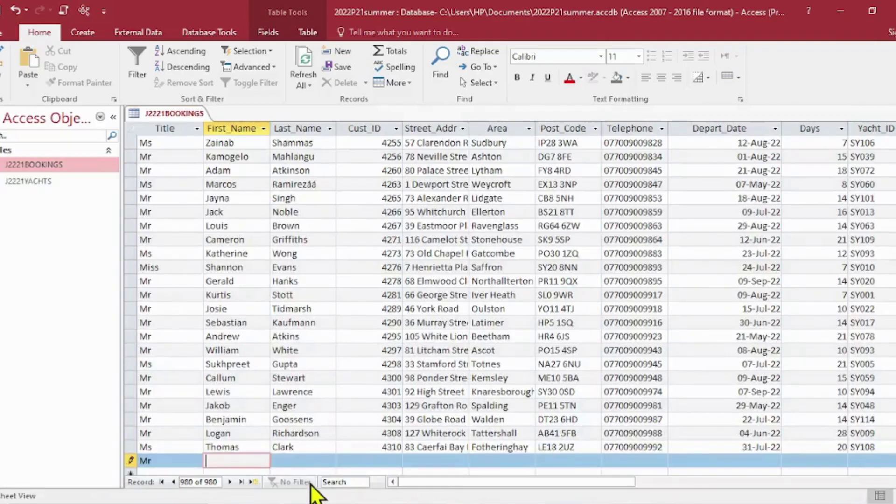
pyautogui.hotkey('ctrl', 'v')
pyautogui.press('Tab')
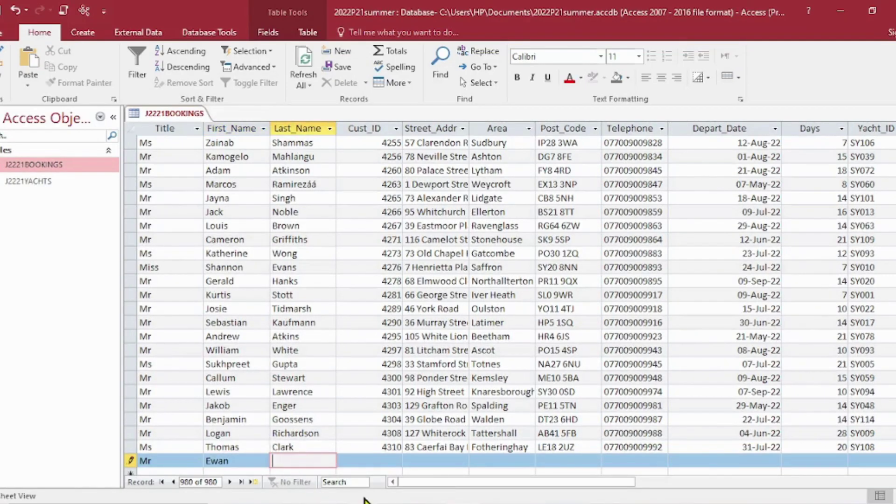
# - Copy the customer's last name from the question paper PDF into the new record's Last_Name field in Access
pyautogui.hotkey('alt', 'Tab')
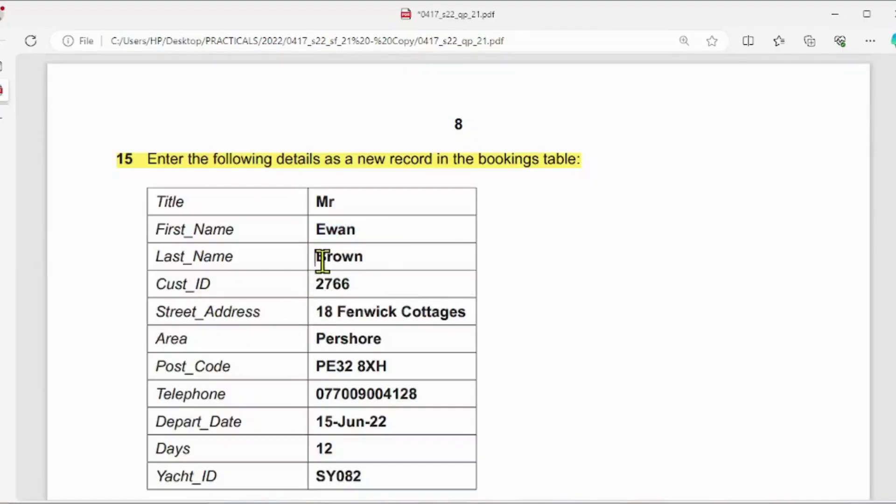
pyautogui.moveTo(317, 257); pyautogui.dragTo(366, 263)
pyautogui.hotkey('ctrl', 'c')
pyautogui.hotkey('alt', 'Tab')
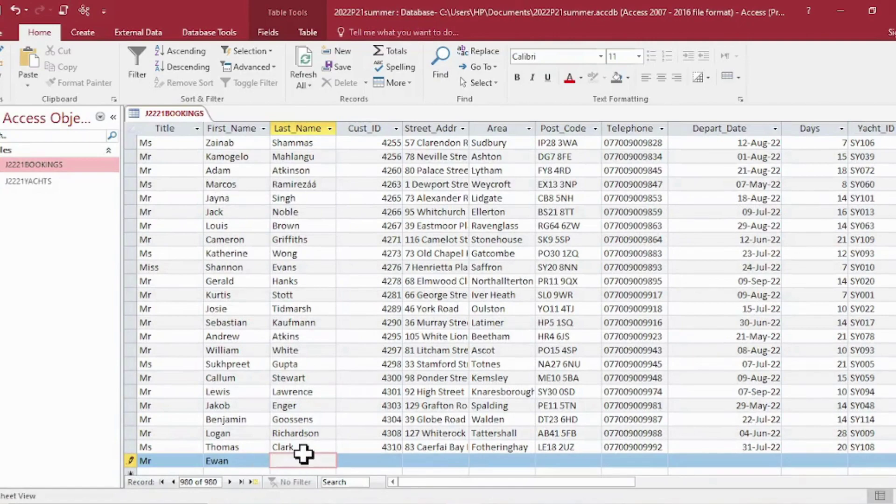
pyautogui.hotkey('ctrl', 'v')
pyautogui.press('Tab')
# - Copy the customer ID from the question paper PDF into the new record's Cust_ID field in Access
pyautogui.hotkey('alt', 'Tab')
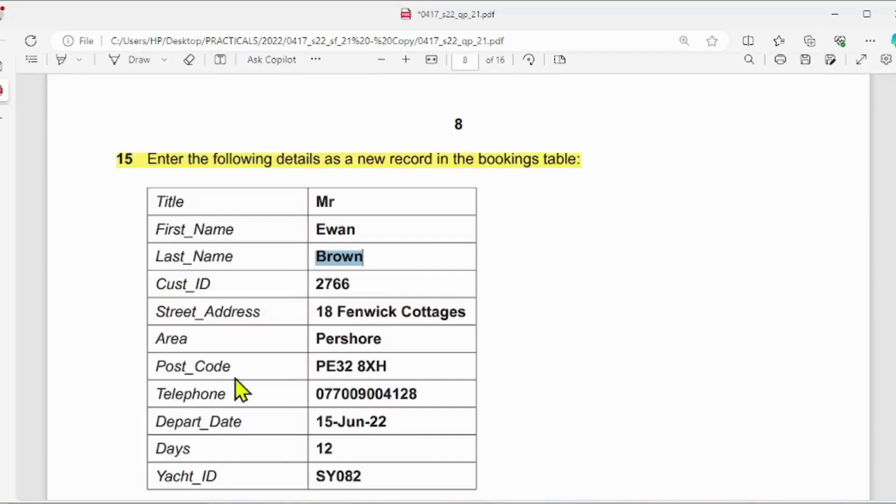
pyautogui.moveTo(316, 286); pyautogui.dragTo(357, 290)
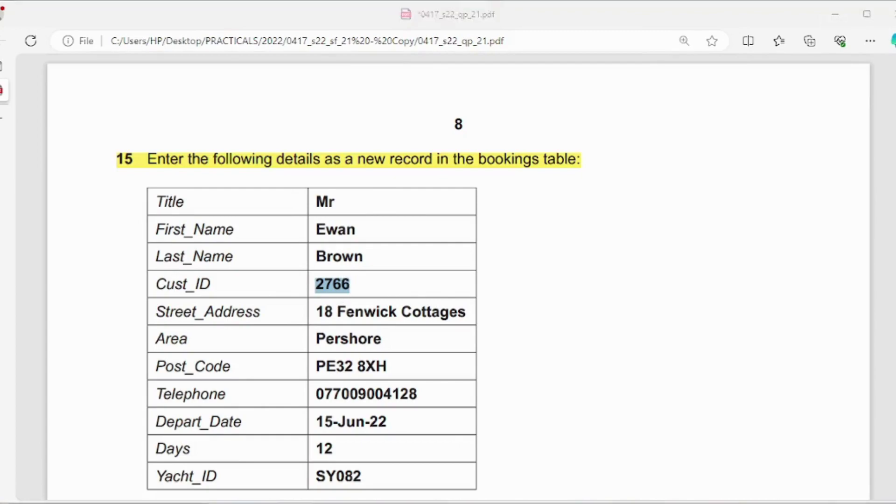
pyautogui.hotkey('alt', 'Tab')
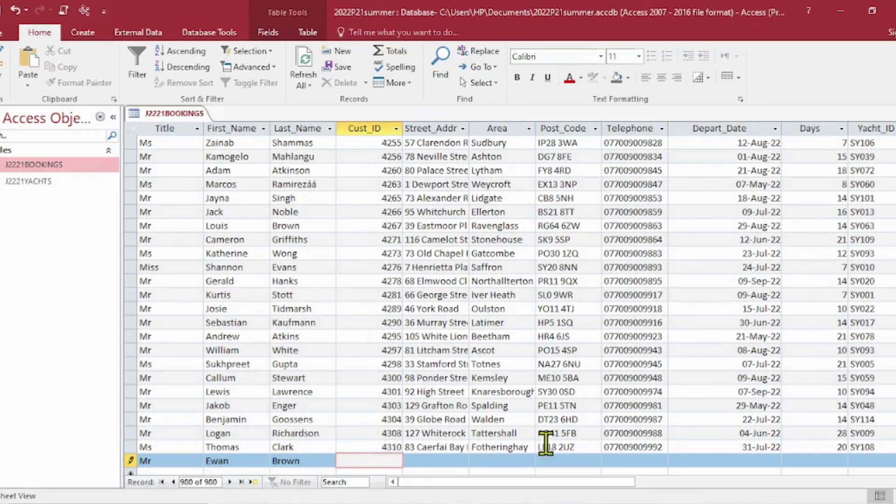
pyautogui.hotkey('ctrl', 'v')
pyautogui.click(436, 461)
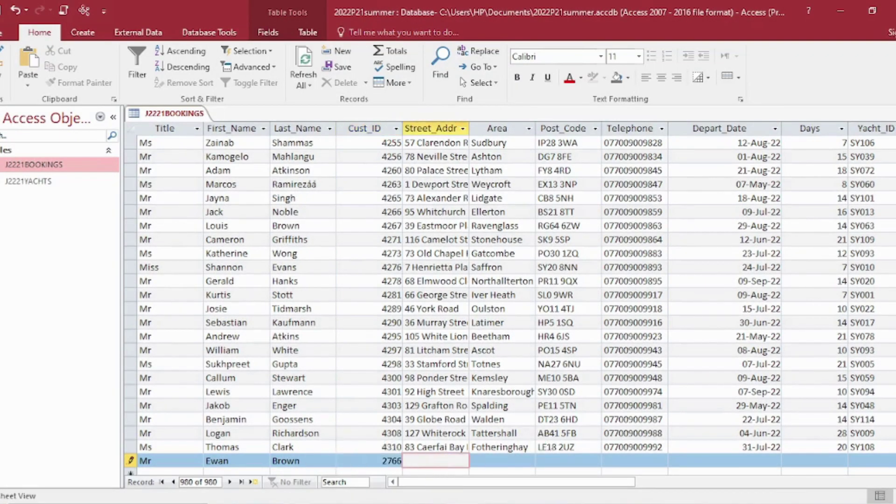
# - Copy the street address from the question paper PDF into the new Access record and widen the Street_Address column to fit its contents
pyautogui.moveTo(294, 503)
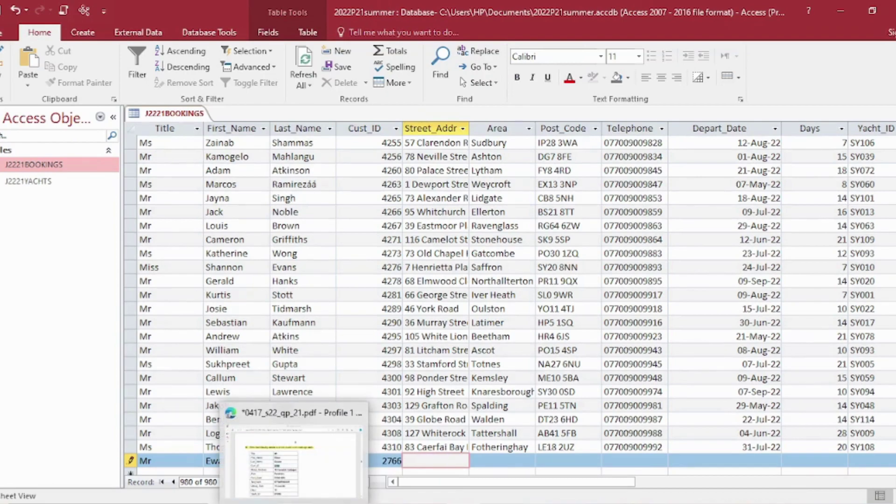
pyautogui.click(294, 503)
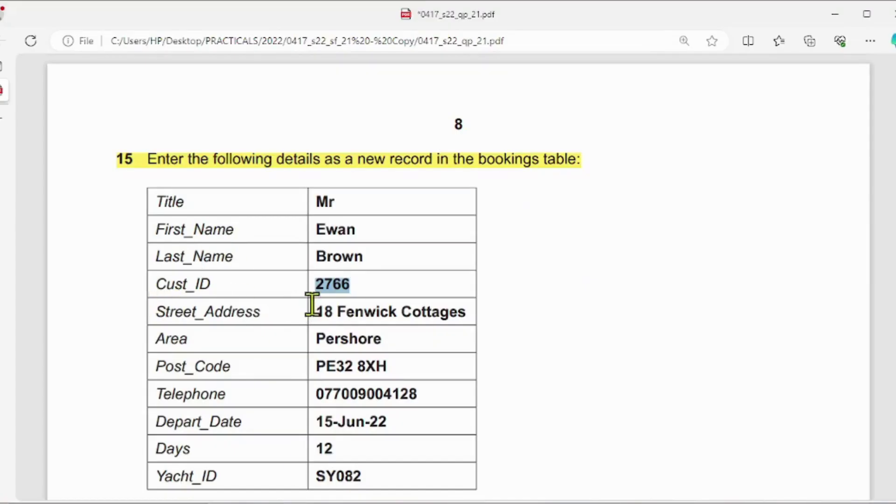
pyautogui.moveTo(314, 309); pyautogui.dragTo(461, 313)
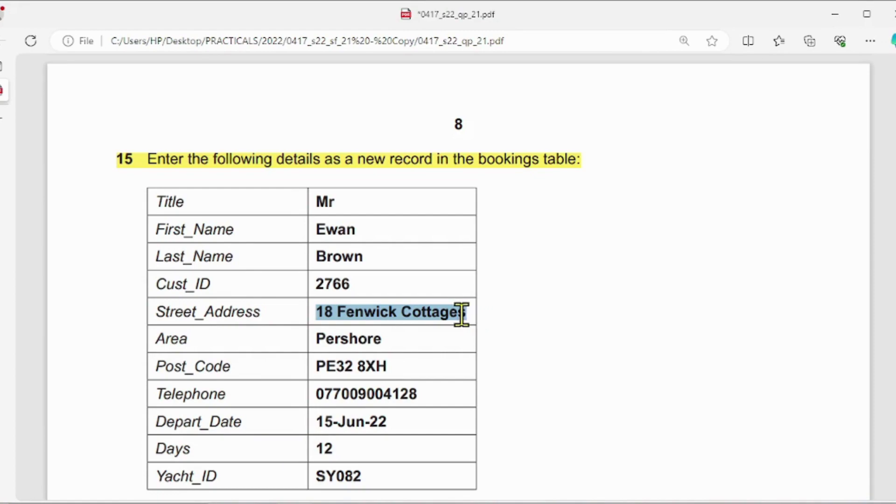
pyautogui.hotkey('ctrl', 'c')
pyautogui.hotkey('alt', 'Tab')
pyautogui.hotkey('ctrl', 'v')
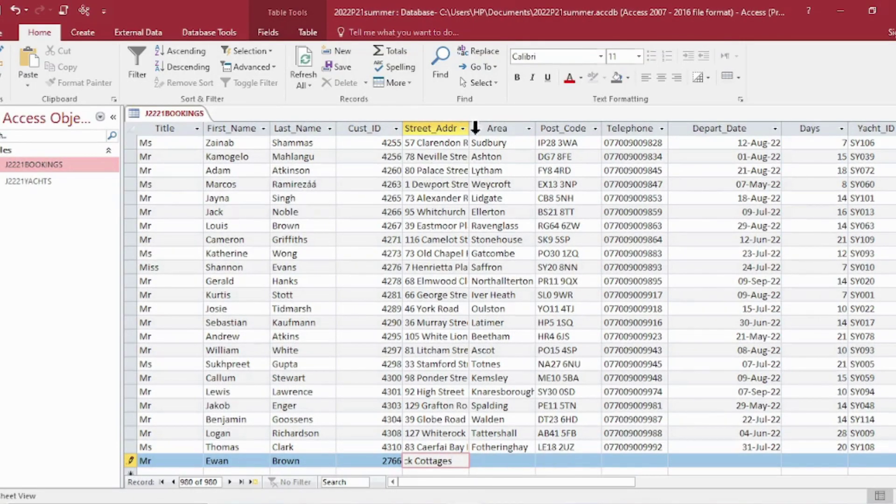
pyautogui.moveTo(470, 128); pyautogui.dragTo(500, 125)
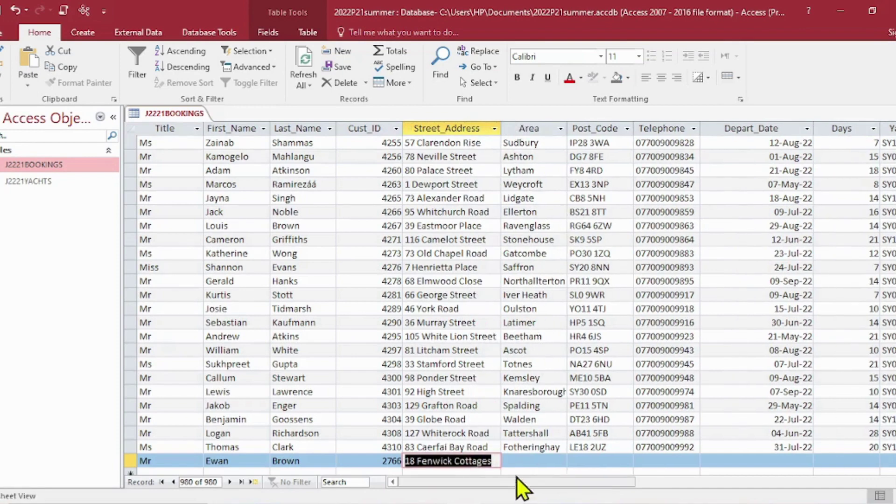
pyautogui.click(519, 459)
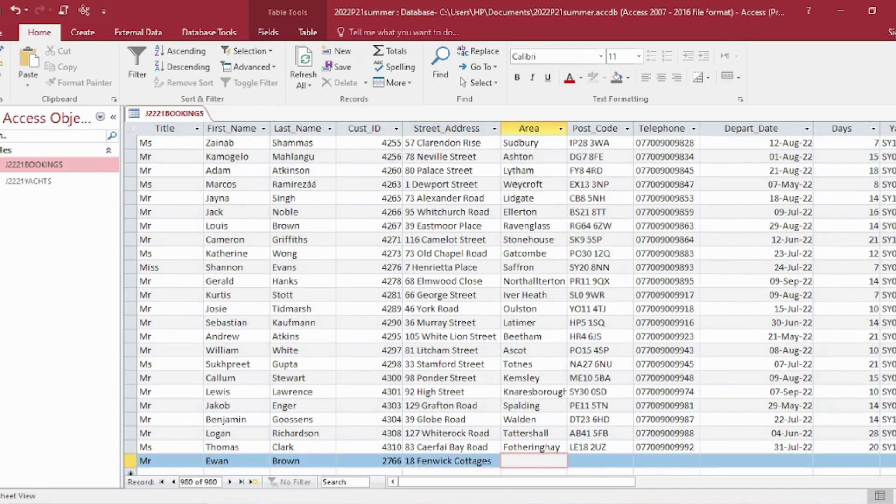
# - Copy the customer's area from the question paper PDF into the new record's Area field in Access
pyautogui.hotkey('alt', 'Tab')
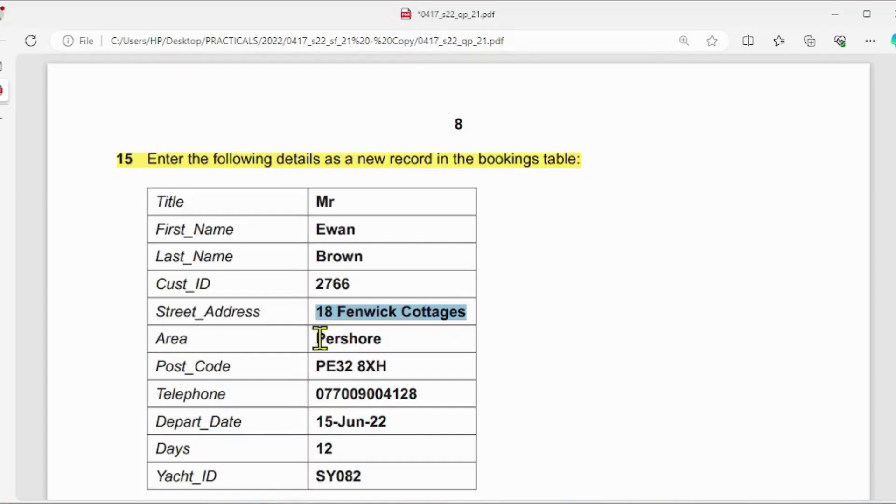
pyautogui.moveTo(316, 339); pyautogui.dragTo(382, 339)
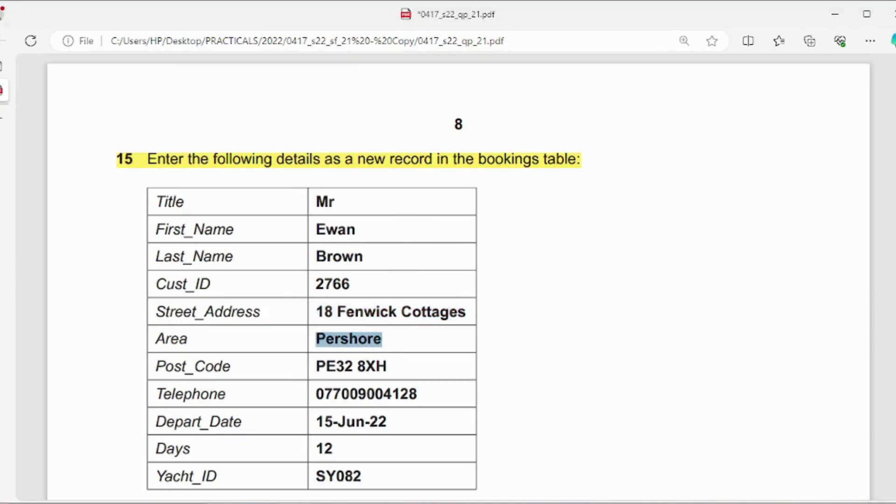
pyautogui.hotkey('alt', 'Tab')
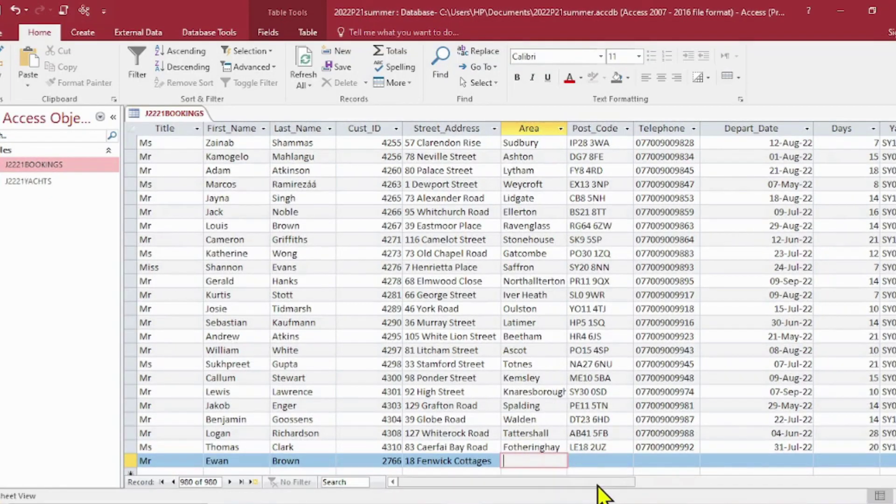
pyautogui.click(589, 459)
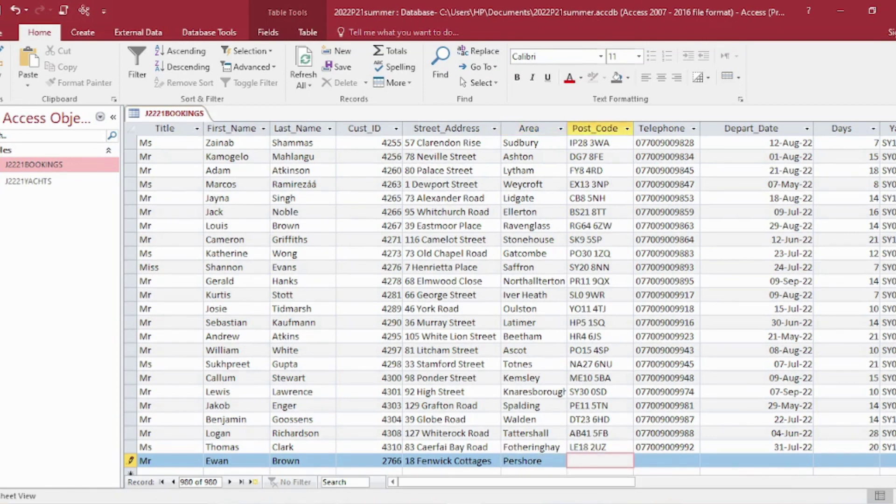
# - Copy the customer's postcode from the question paper PDF into the new record's Post_Code field in Access
pyautogui.hotkey('alt', 'Tab')
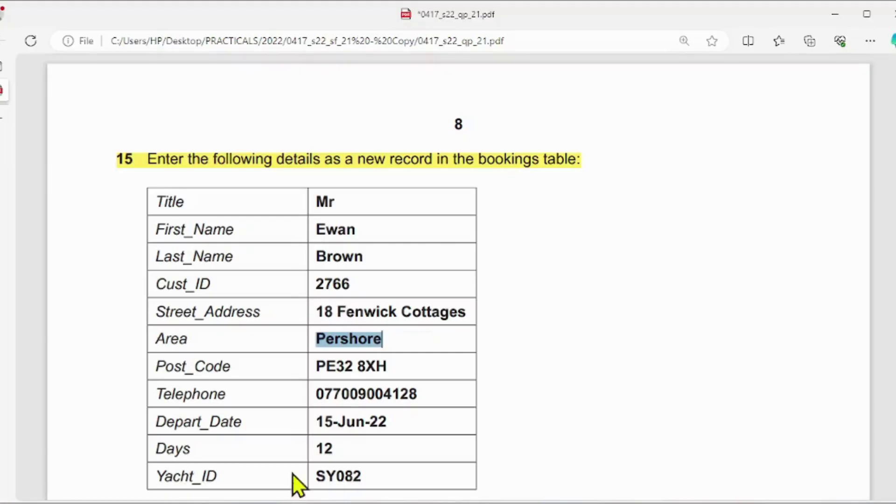
pyautogui.moveTo(317, 369); pyautogui.dragTo(388, 370)
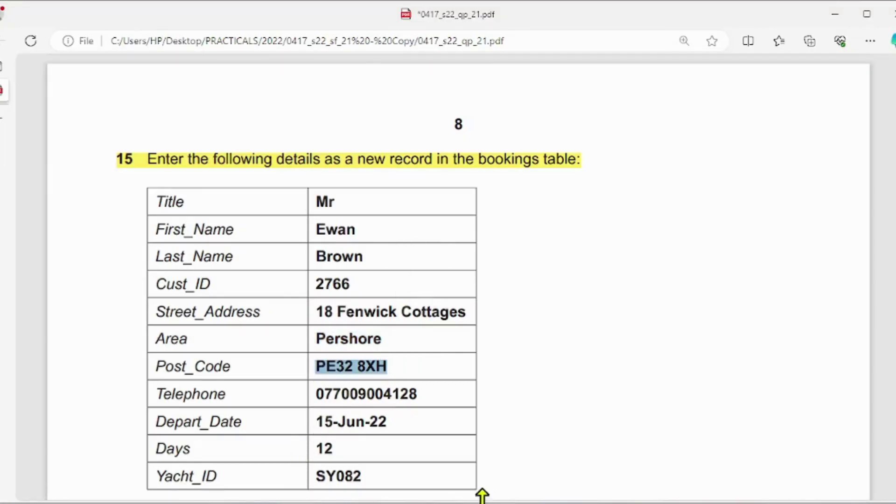
pyautogui.hotkey('alt', 'Tab')
pyautogui.hotkey('ctrl', 'v')
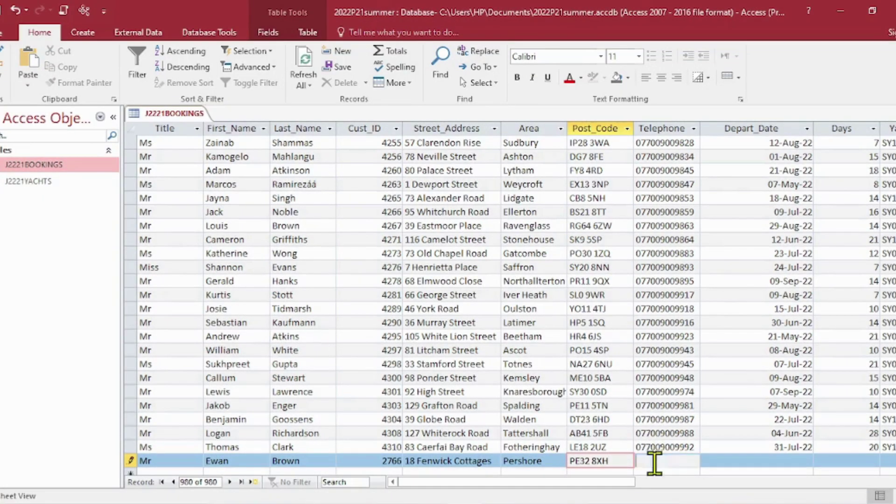
pyautogui.press('Tab')
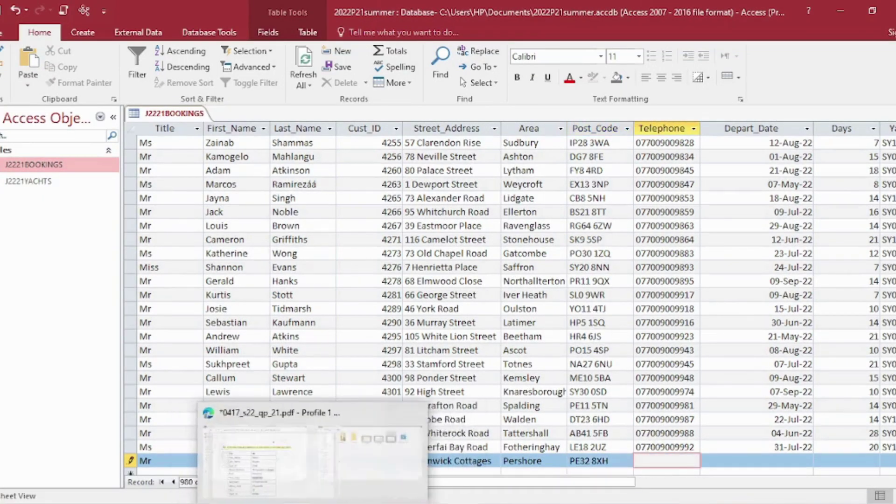
# - Copy the customer's phone number from the question paper PDF into the new record's Telephone field in Access
pyautogui.click(317, 425)
pyautogui.moveTo(316, 394); pyautogui.dragTo(421, 392)
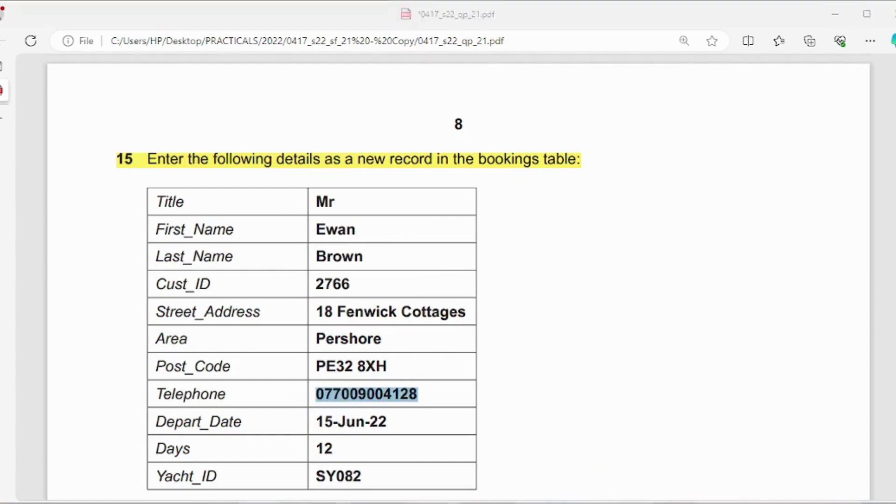
pyautogui.hotkey('alt', 'Tab')
pyautogui.hotkey('ctrl', 'v')
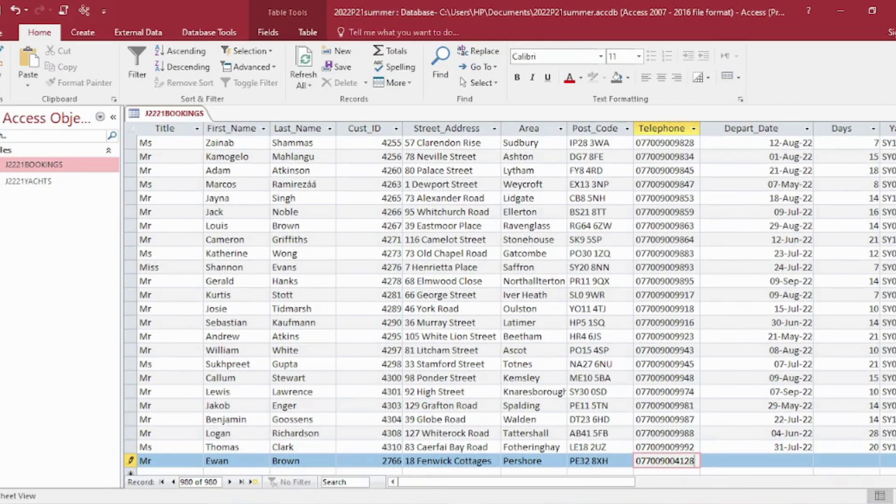
# - Copy the departure date 15-Jun-22 from the question paper PDF into the new record's Depart_Date field in Access
pyautogui.click(354, 433)
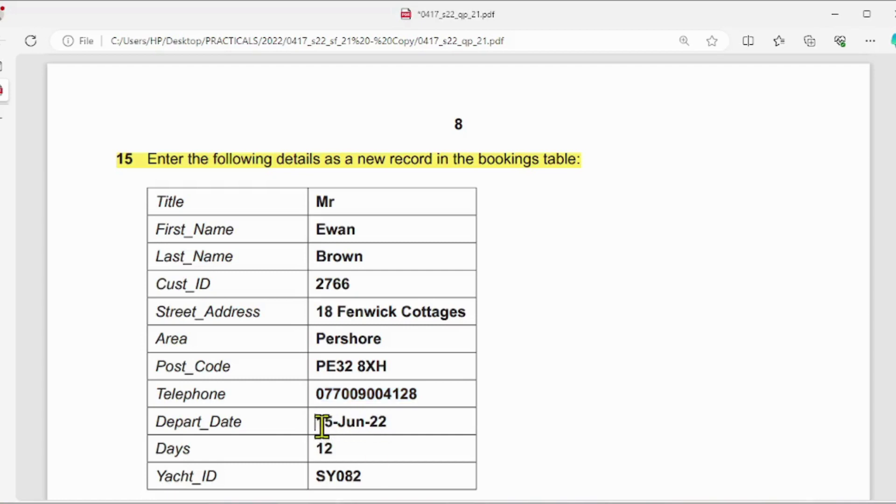
pyautogui.moveTo(322, 426); pyautogui.dragTo(398, 426)
pyautogui.click(398, 428)
pyautogui.moveTo(320, 425); pyautogui.dragTo(382, 425)
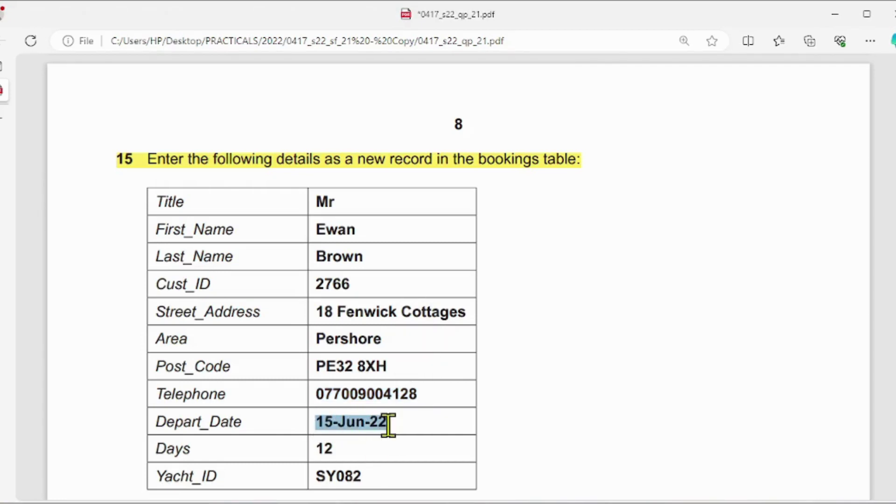
pyautogui.hotkey('ctrl', 'c')
pyautogui.click(432, 502)
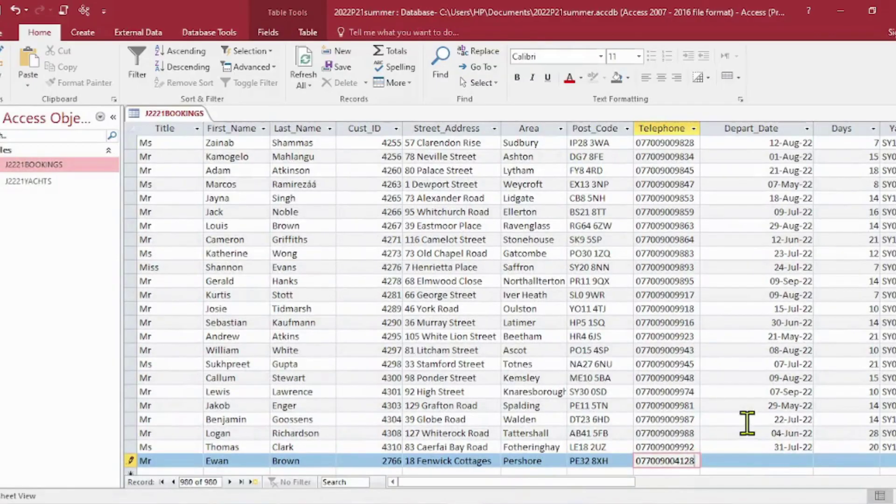
pyautogui.click(746, 460)
pyautogui.hotkey('ctrl', 'v')
# - Copy the yacht ID SY082 from the question paper PDF into the new record's Yacht_ID field in Access
pyautogui.click(856, 459)
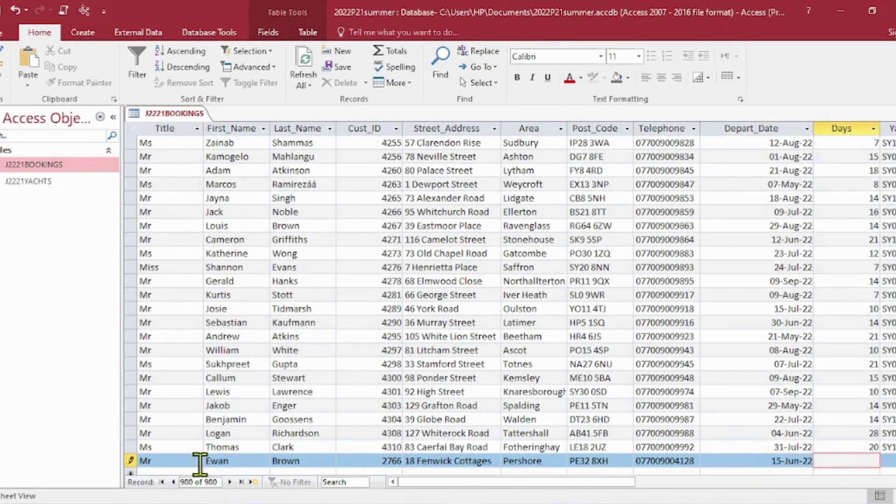
pyautogui.hotkey('alt', 'Tab')
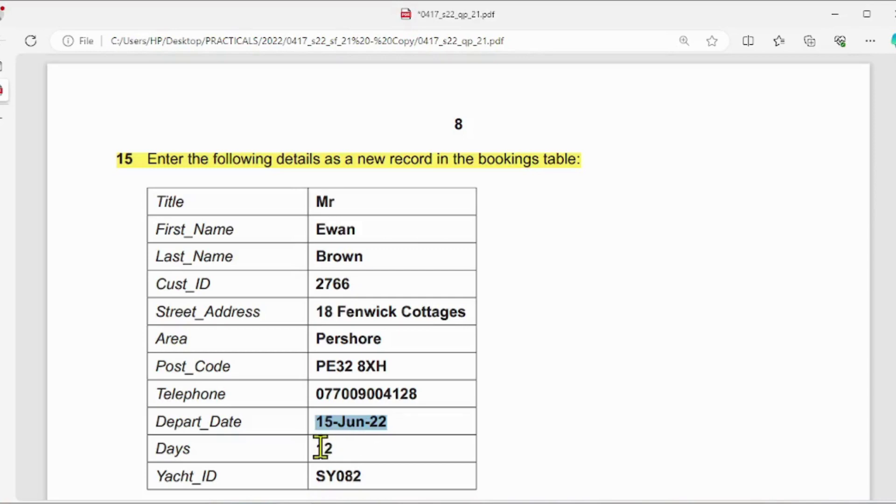
pyautogui.moveTo(316, 448); pyautogui.dragTo(358, 476)
pyautogui.hotkey('ctrl', 'c')
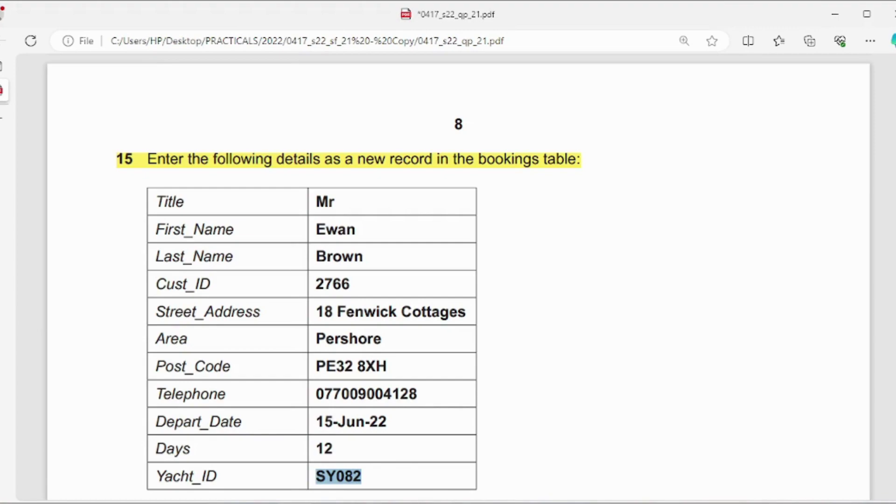
pyautogui.hotkey('alt', 'Tab')
pyautogui.moveTo(627, 482); pyautogui.dragTo(686, 492)
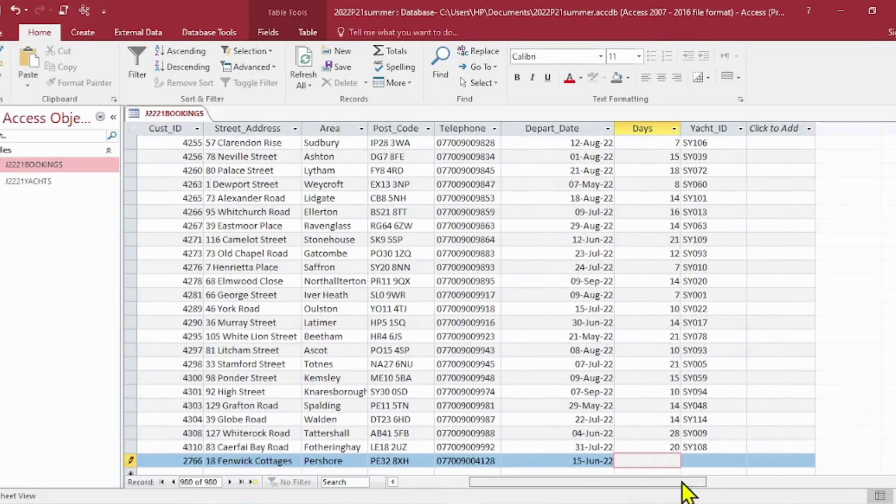
pyautogui.click(707, 461)
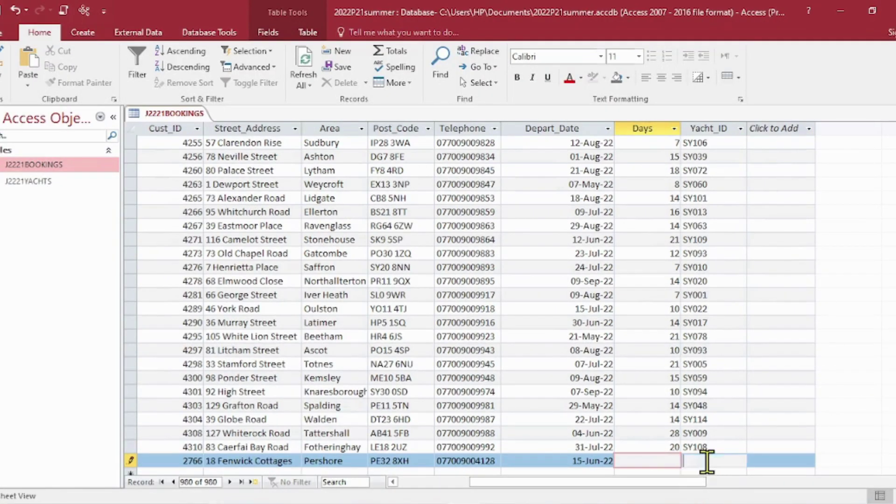
# - Enter 12 in the new record's Days field, commit the record and check its entries across the bookings table
pyautogui.click(649, 461)
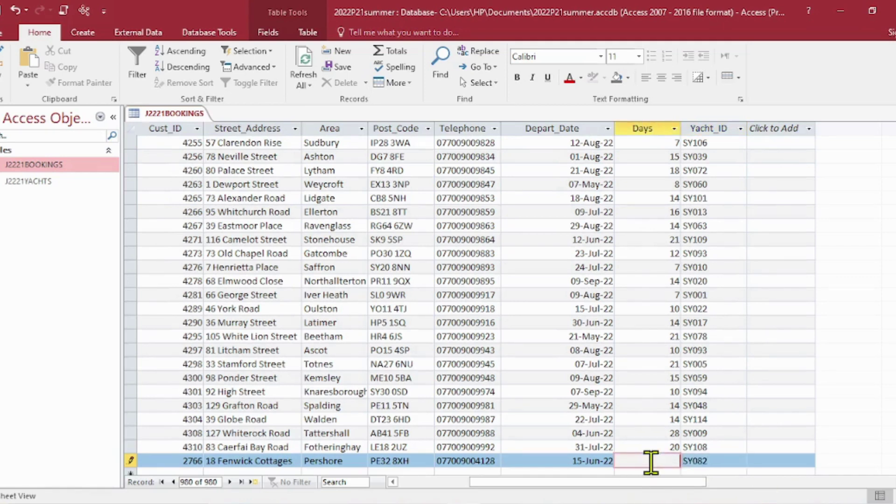
pyautogui.write('12')
pyautogui.click(811, 351)
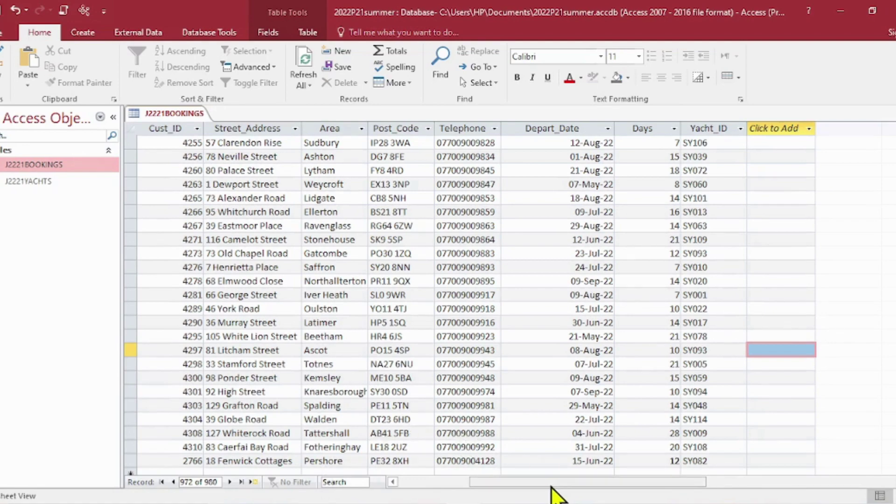
pyautogui.moveTo(551, 482); pyautogui.dragTo(488, 489)
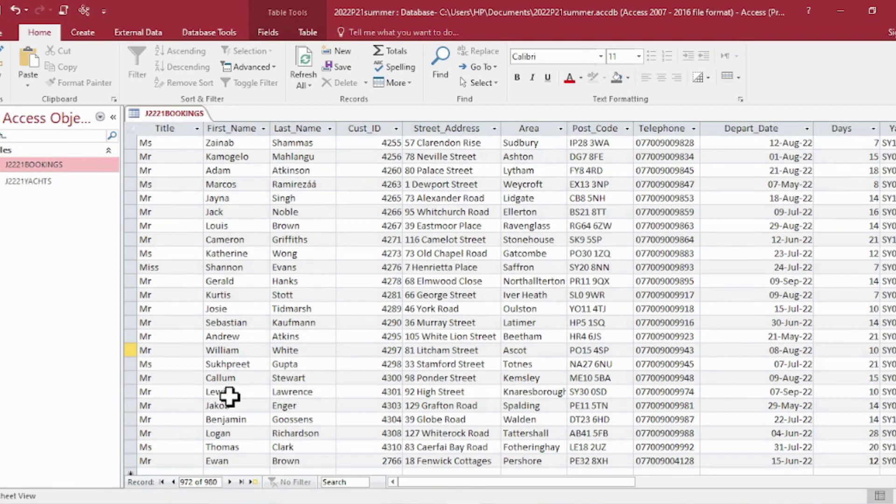
pyautogui.scroll(-2, 230, 395)
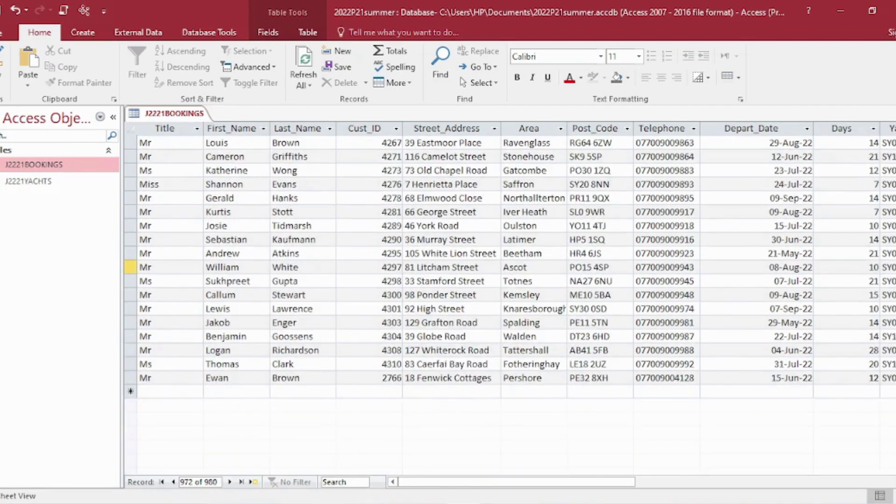
# - In the question paper PDF, highlight question 15's table of record details and read on to question 16
pyautogui.click(281, 502)
pyautogui.moveTo(159, 201); pyautogui.dragTo(388, 423)
pyautogui.click(64, 65)
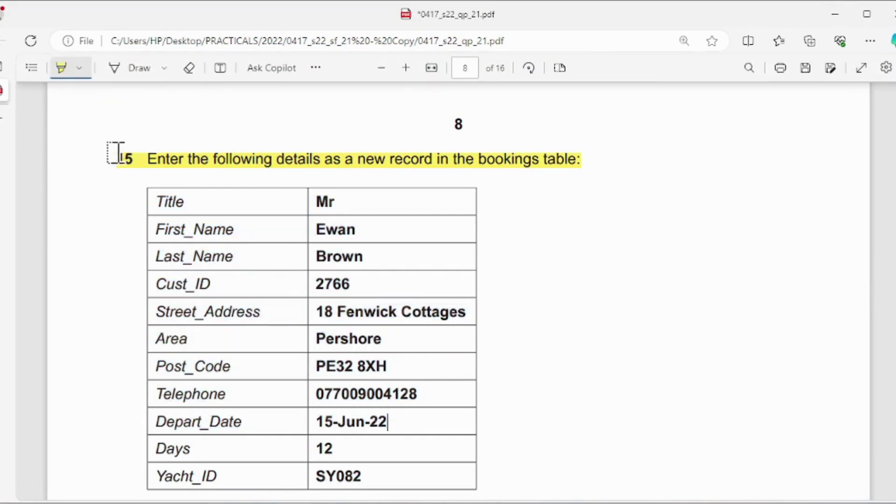
pyautogui.moveTo(159, 186); pyautogui.dragTo(384, 486)
pyautogui.scroll(-9, 434, 418)
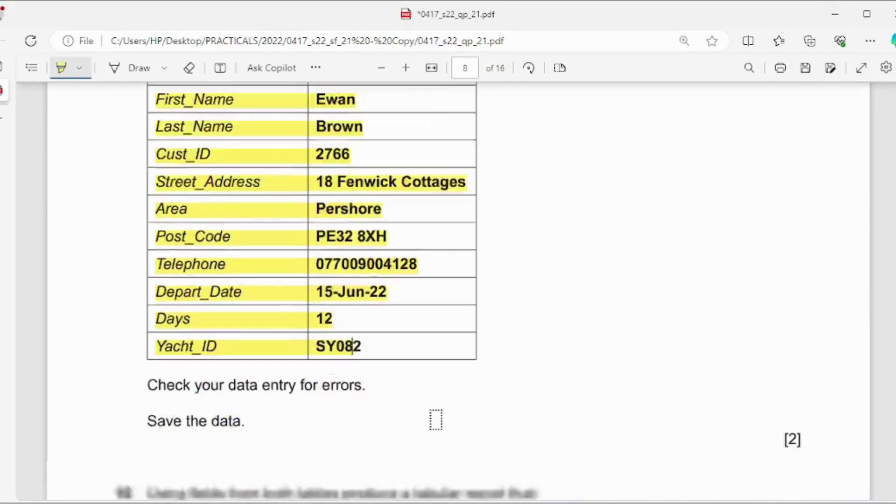
pyautogui.scroll(-1, 436, 404)
pyautogui.scroll(2, 366, 261)
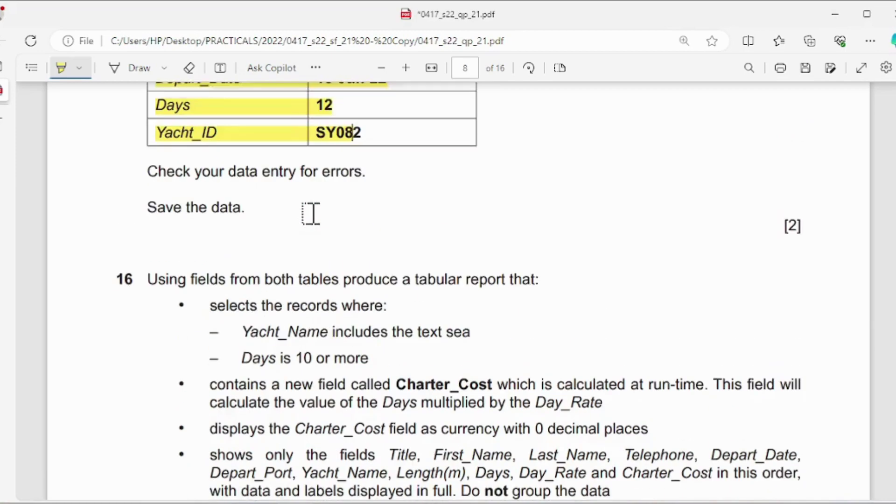